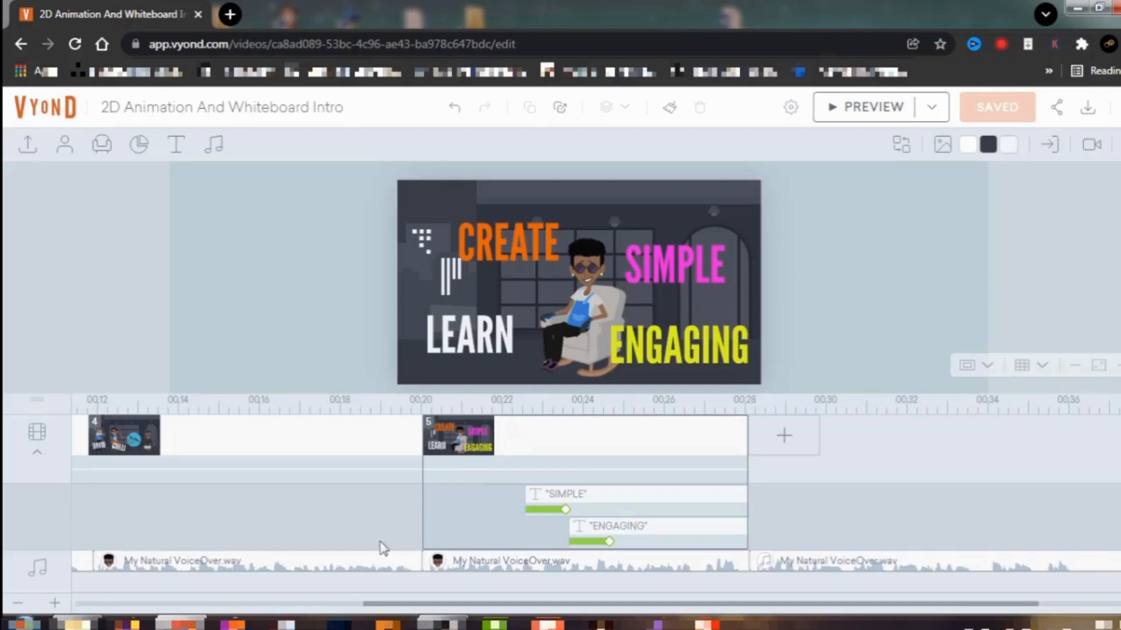
Step: Add a continued scene after scene 5 and delete its character and all four text captions, keeping only the background
click(630, 442)
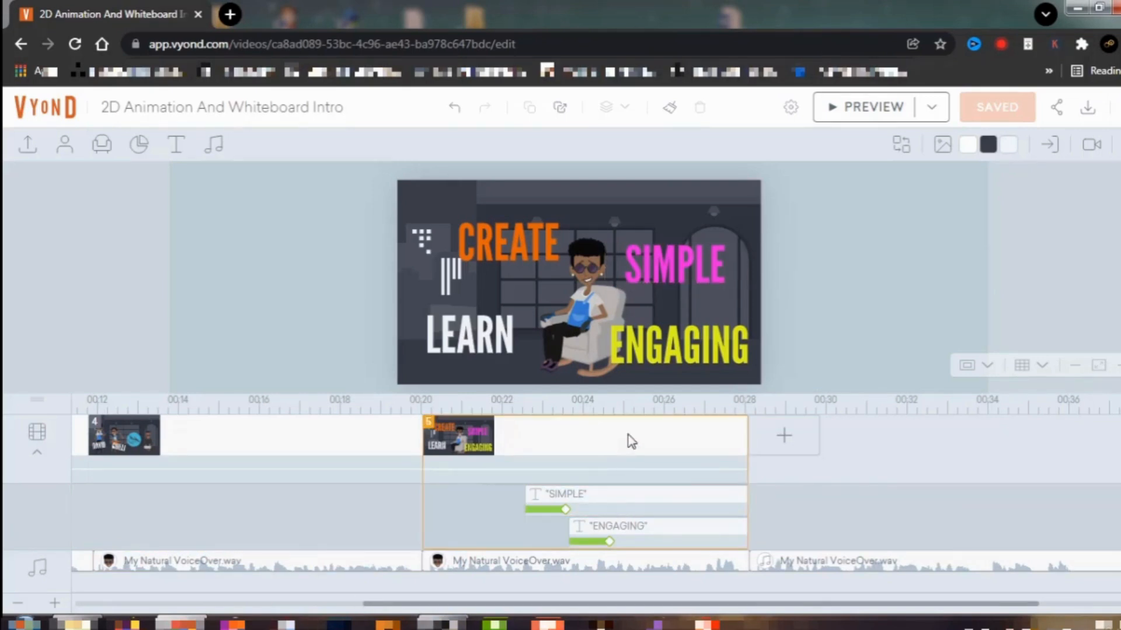
right_click(629, 443)
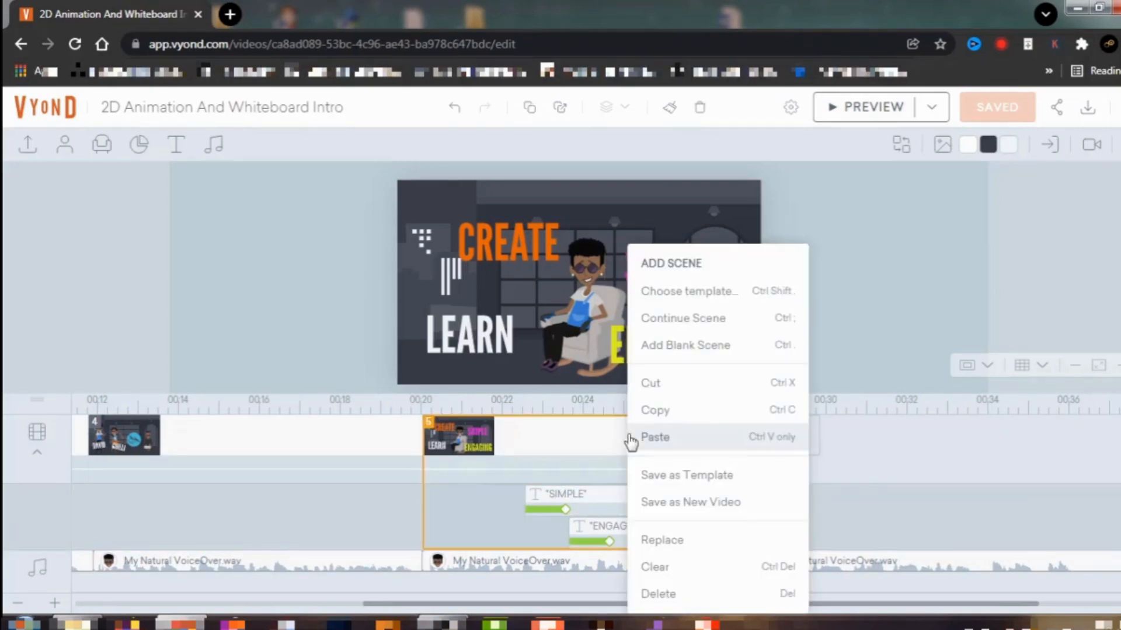
click(696, 318)
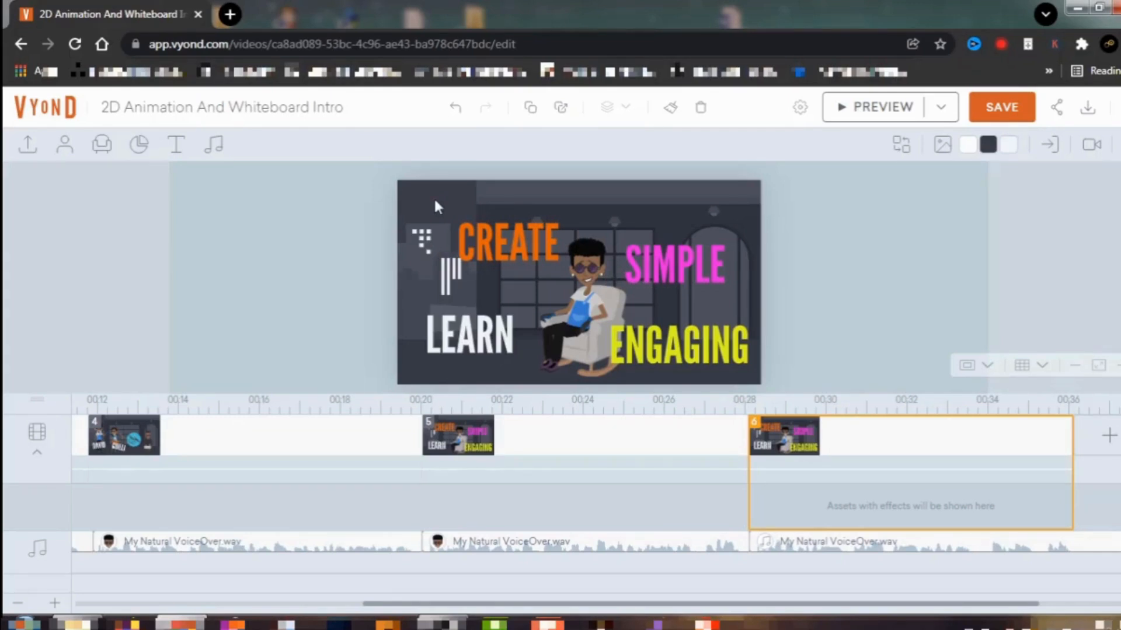
drag(433, 198, 765, 380)
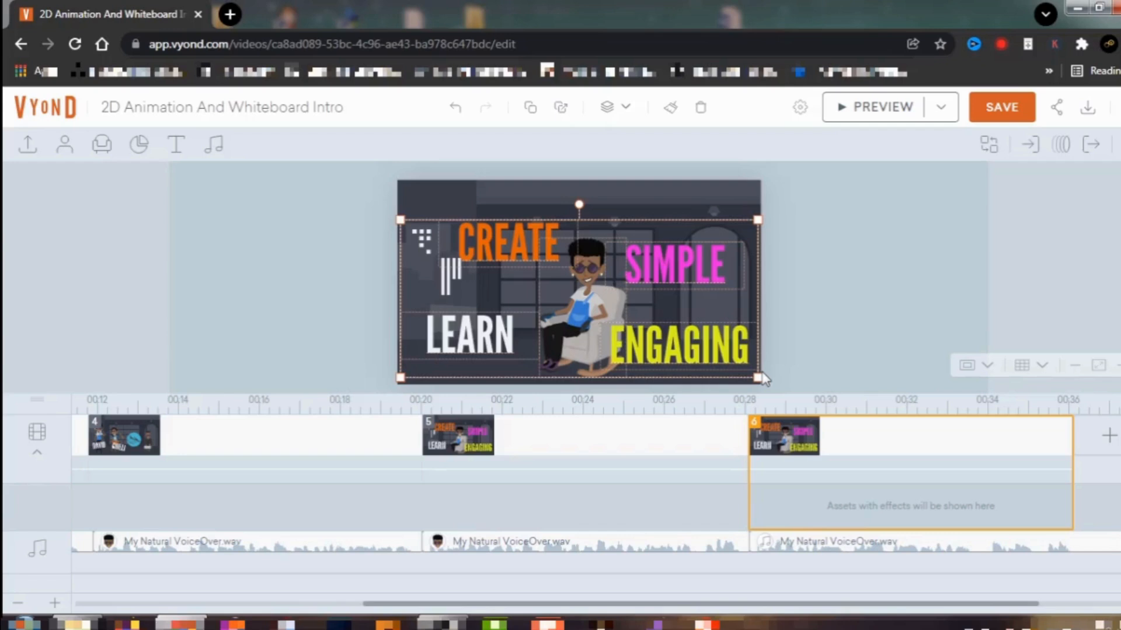
key(Delete)
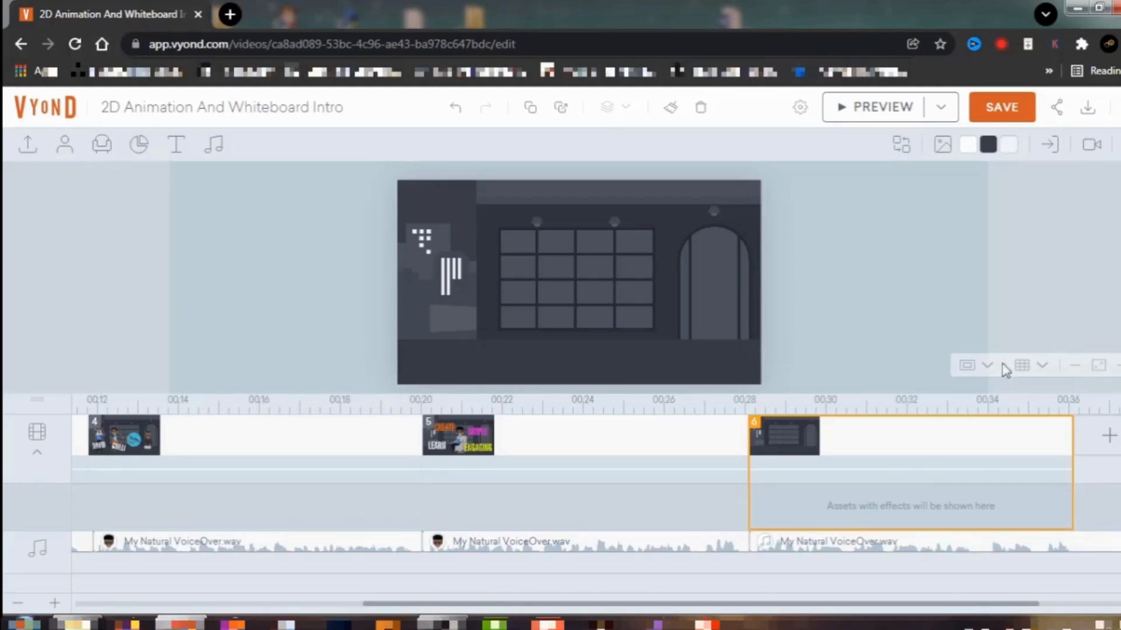
Step: Preview scene 6, then shorten it to end at about 34 seconds on the timeline
click(875, 111)
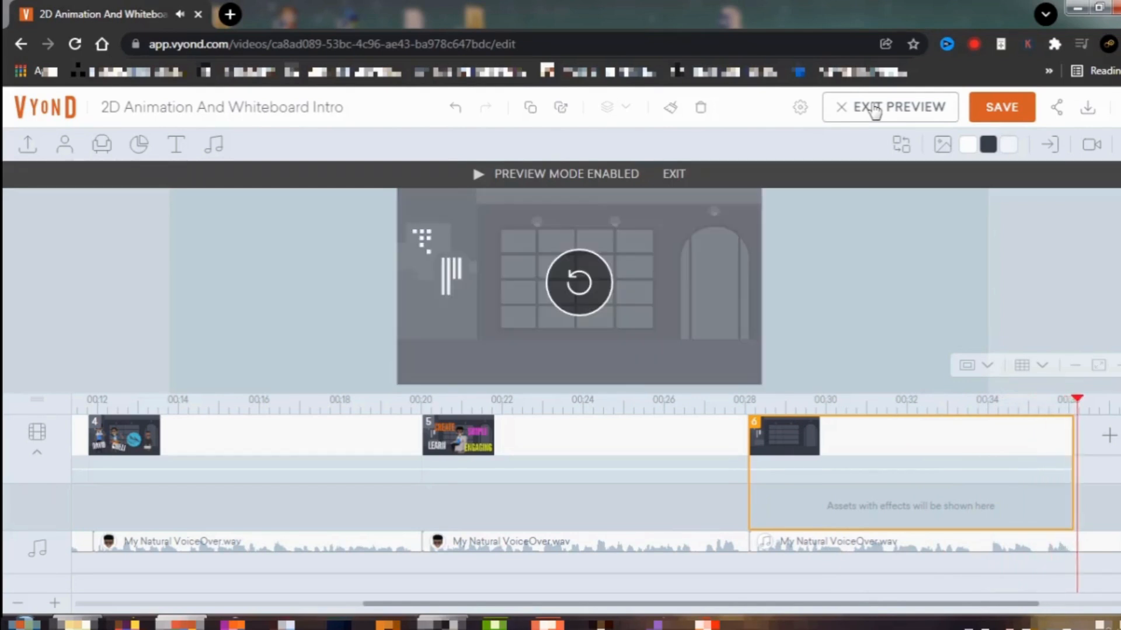
click(885, 110)
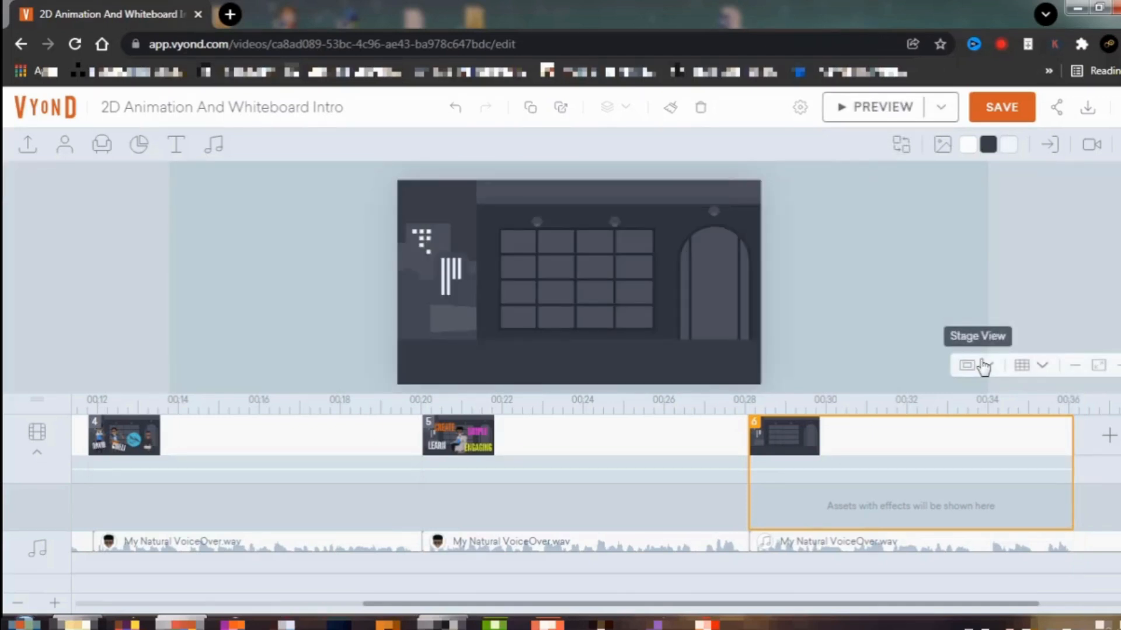
drag(1071, 435, 982, 445)
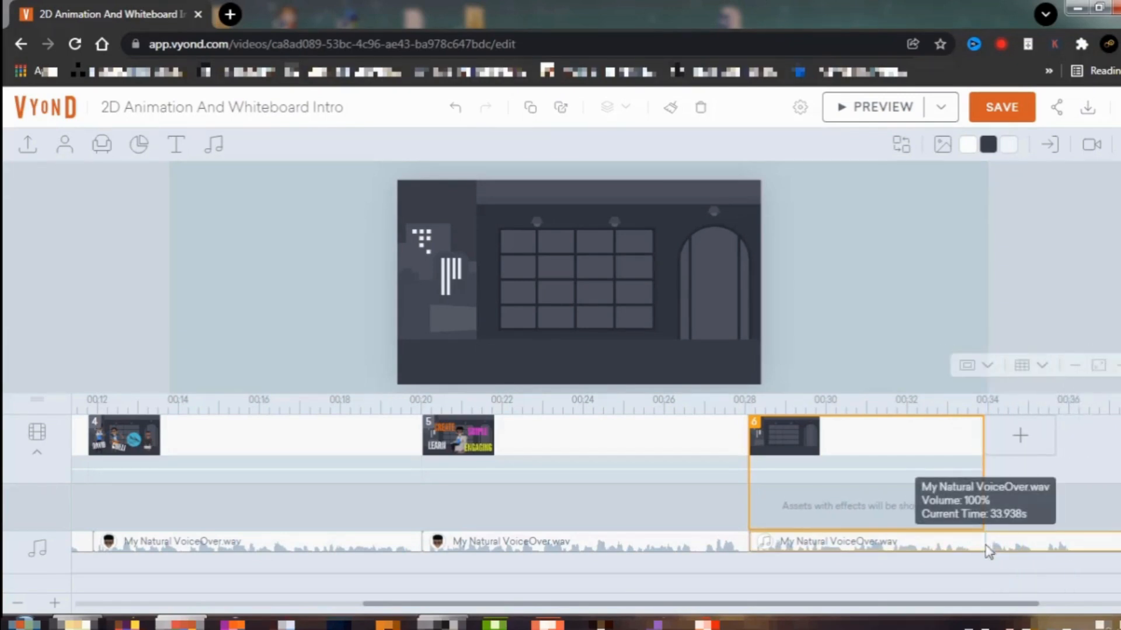
Step: Split the My Natural VoiceOver.wav audio clip at 33.938s, near the end of scene 6
click(988, 551)
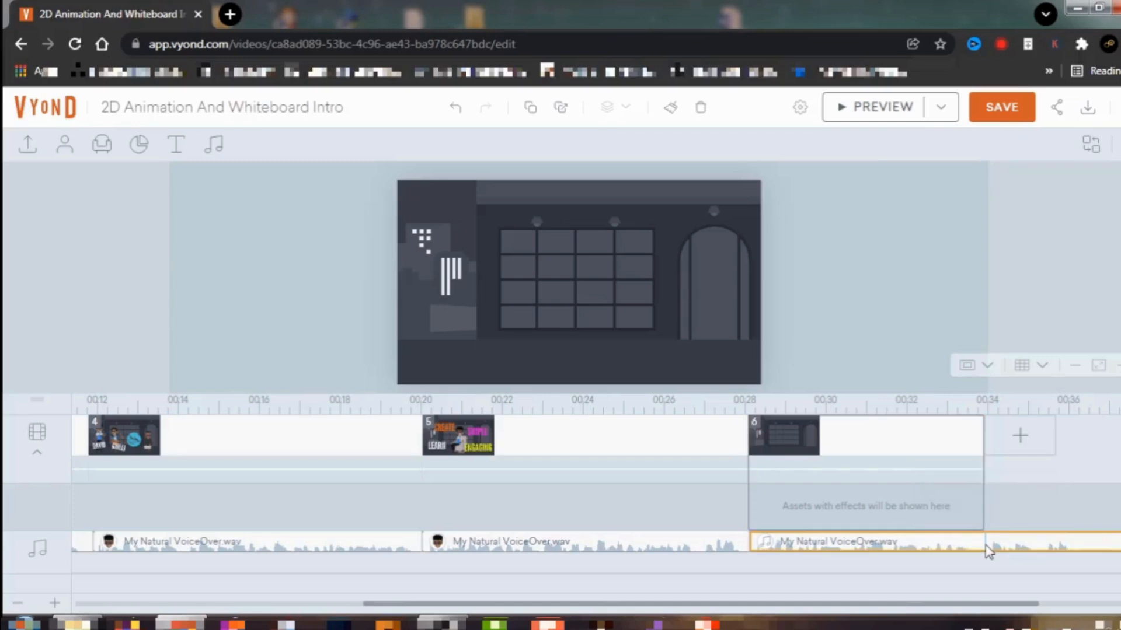
right_click(986, 550)
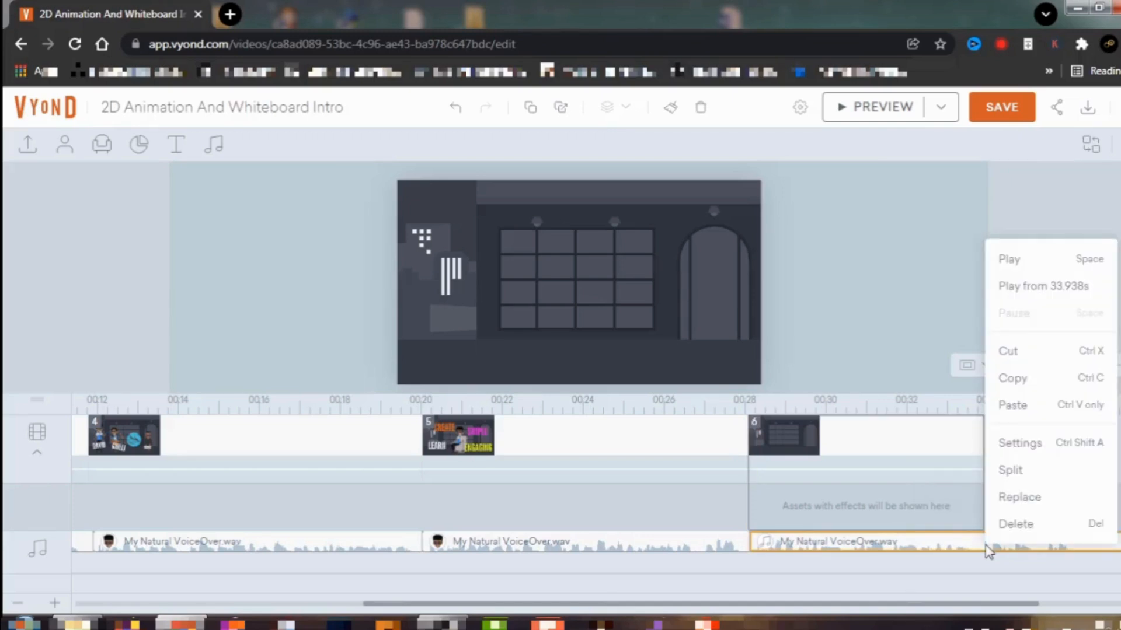
click(1010, 470)
click(906, 481)
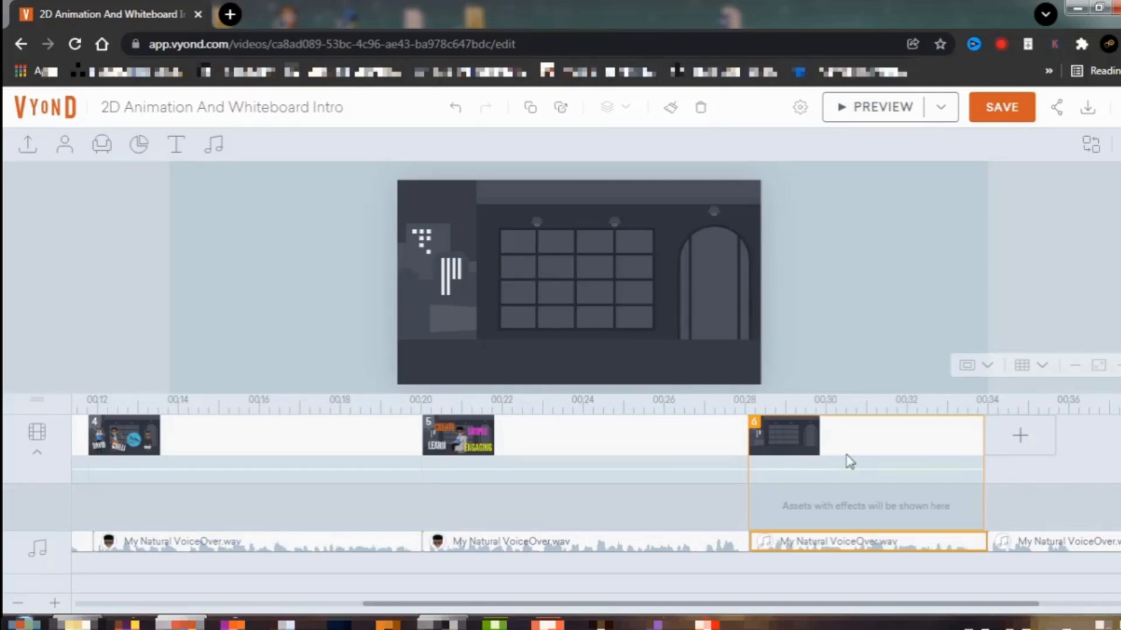
Step: Add the character with sunglasses and a blue top from the character library to scene 6
click(712, 245)
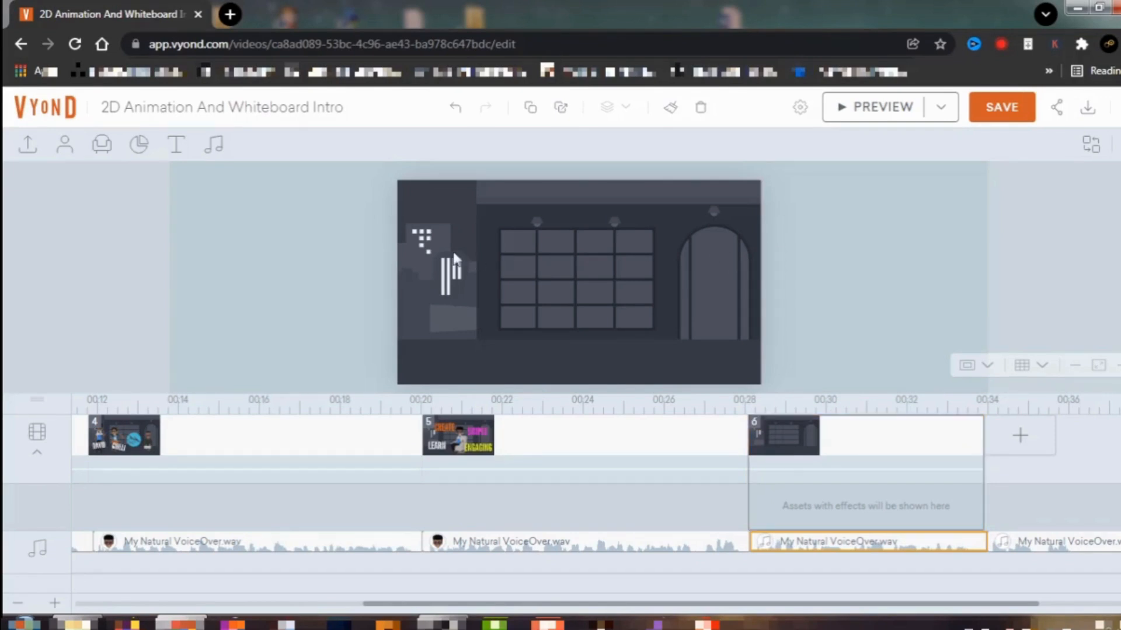
click(65, 146)
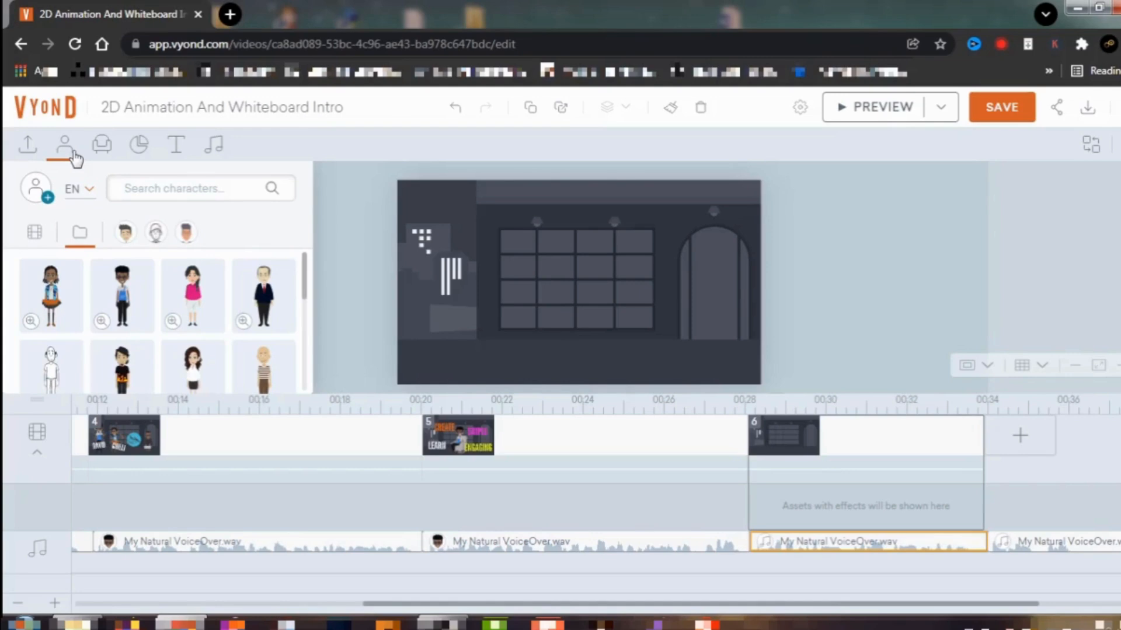
click(121, 286)
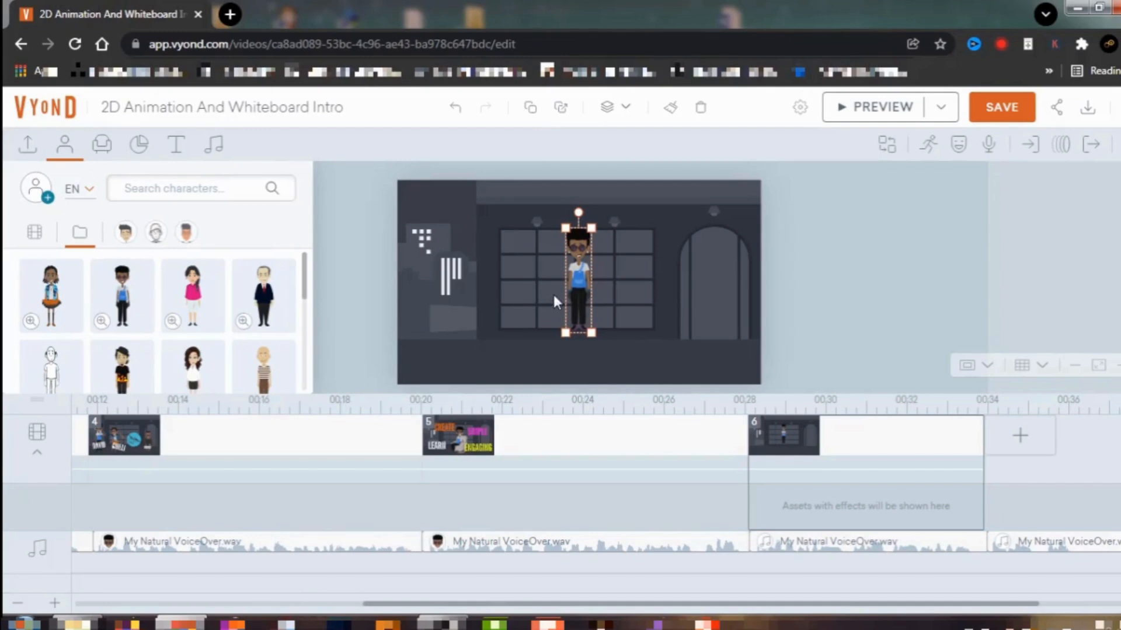
Step: Search the character's actions for "bar" and apply the standing action that pours a drink from a shaker into a glass
click(930, 153)
double_click(944, 185)
text(bar)
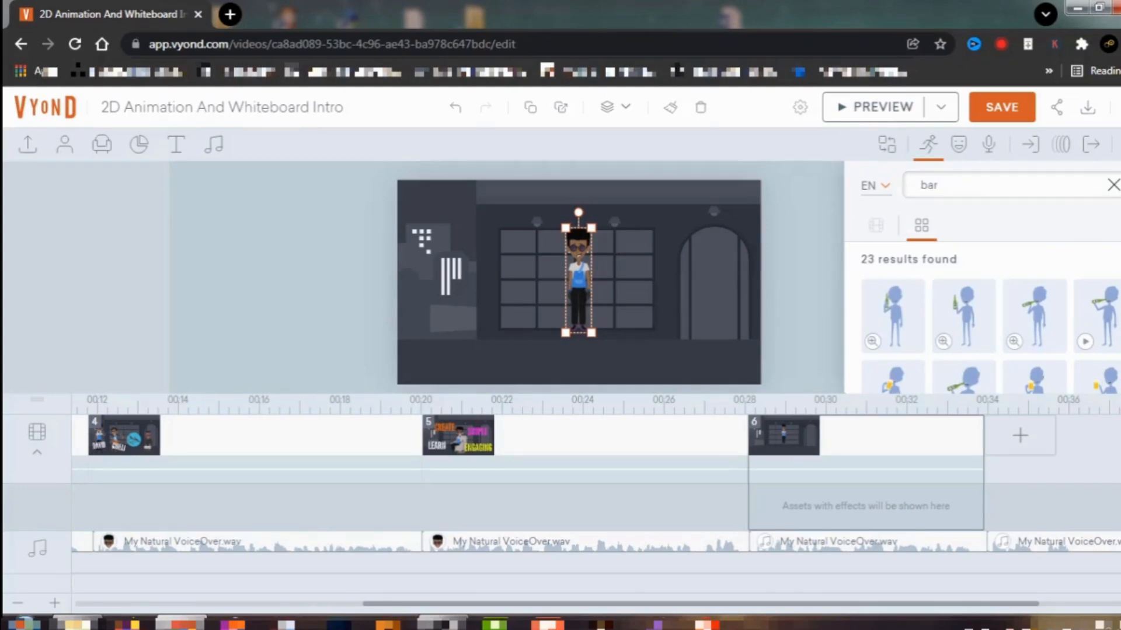
scroll(986, 318, down, 2)
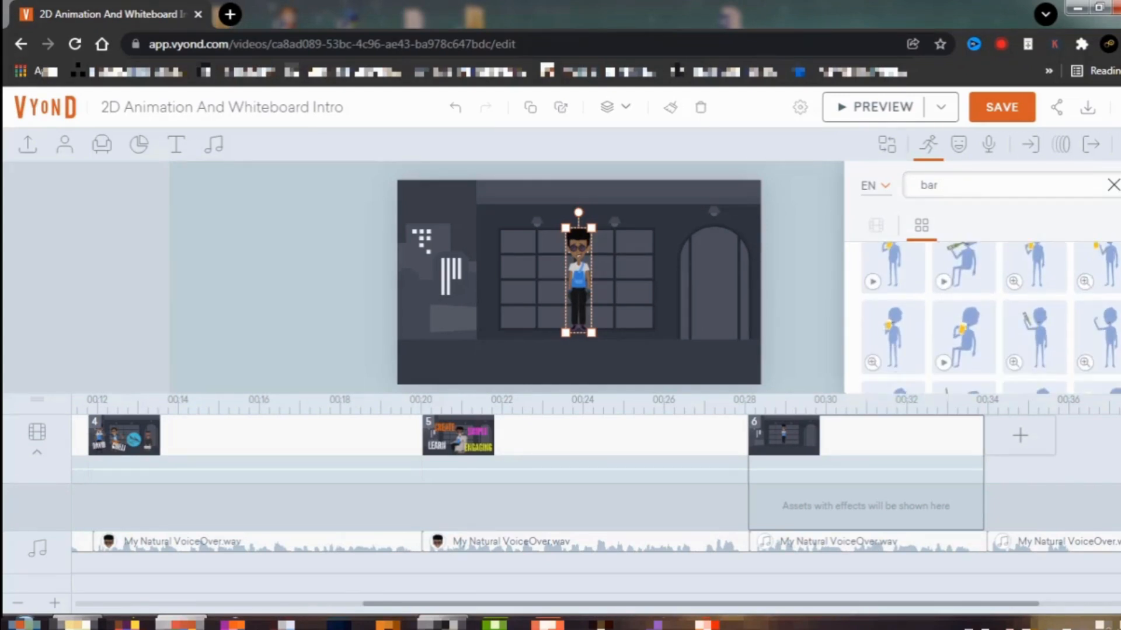
scroll(991, 319, down, 2)
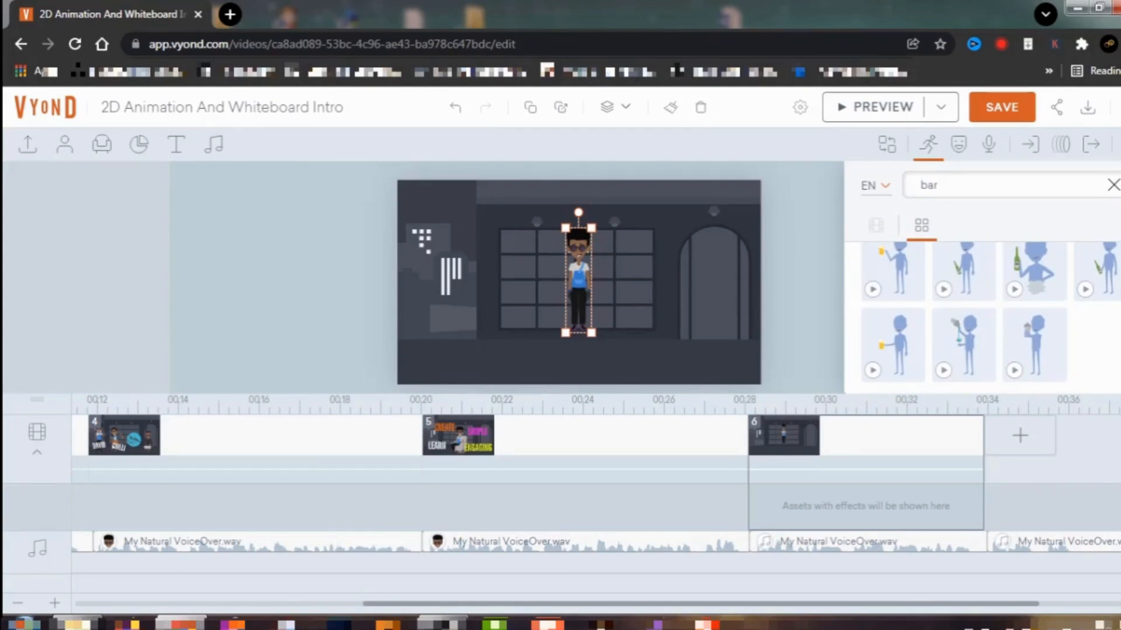
click(944, 371)
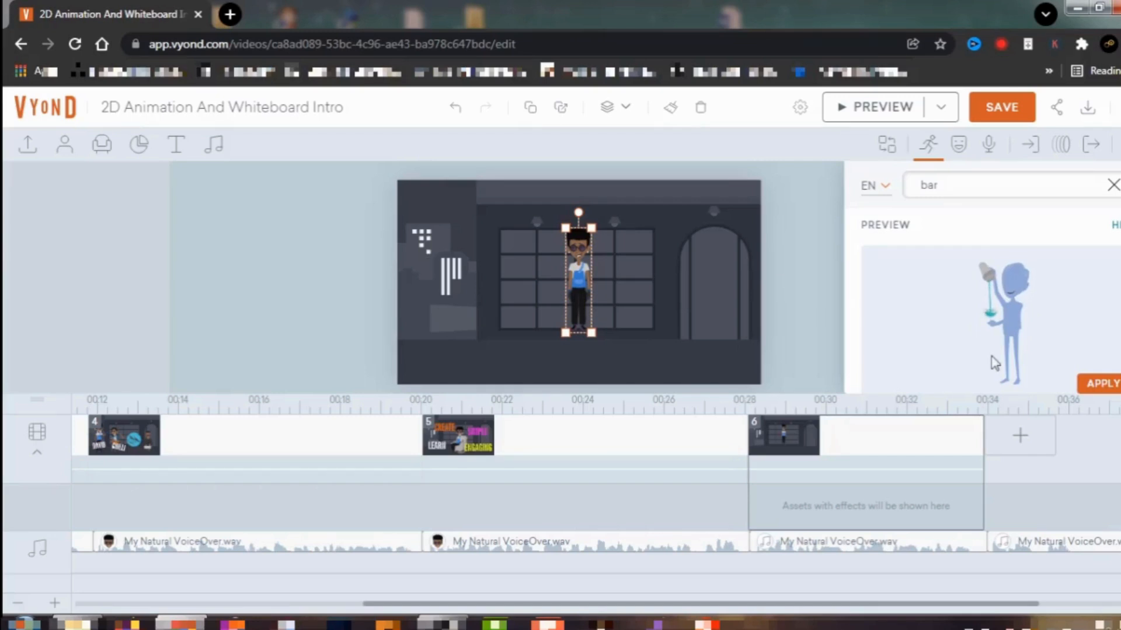
click(1101, 385)
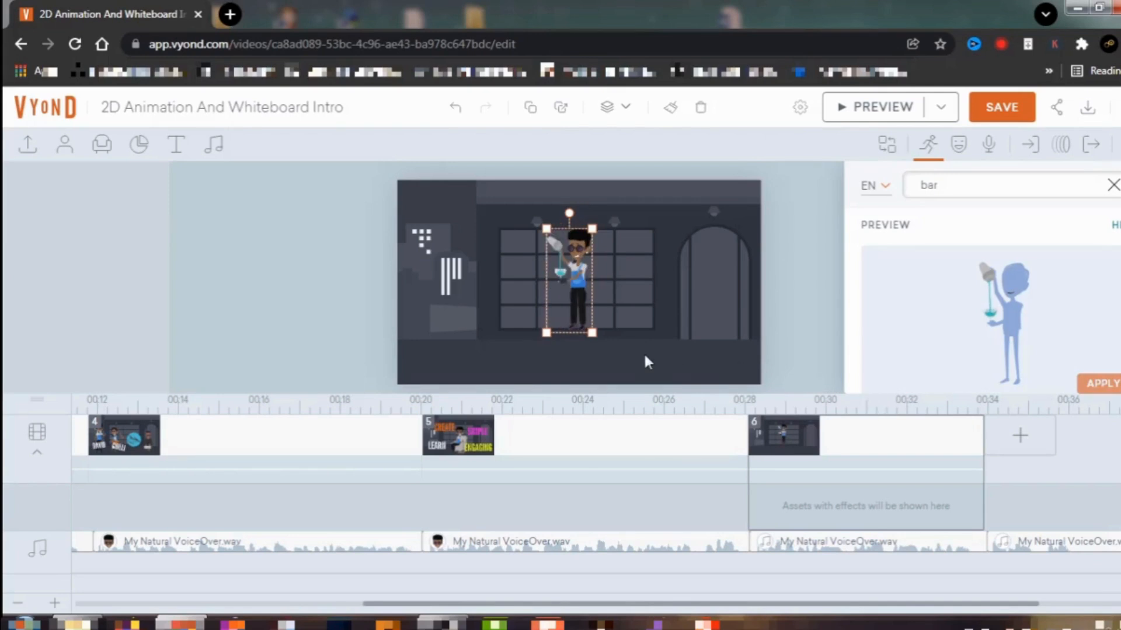
Step: Enlarge the drink-pouring character and position it in front of the arched doorway in the background
drag(592, 332, 680, 385)
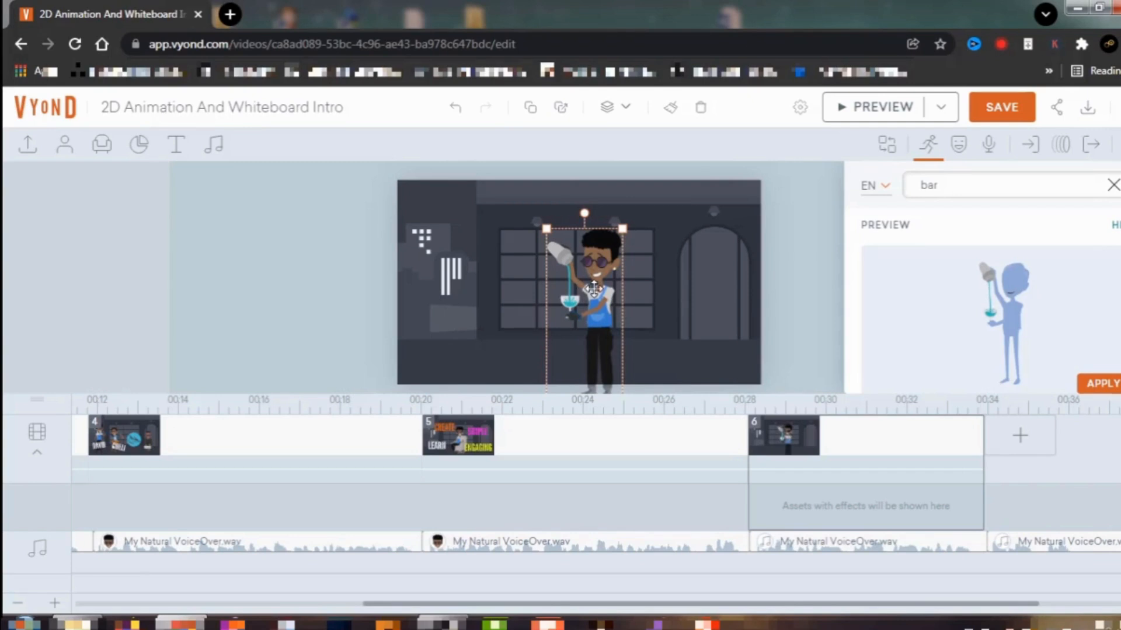
drag(631, 288, 717, 294)
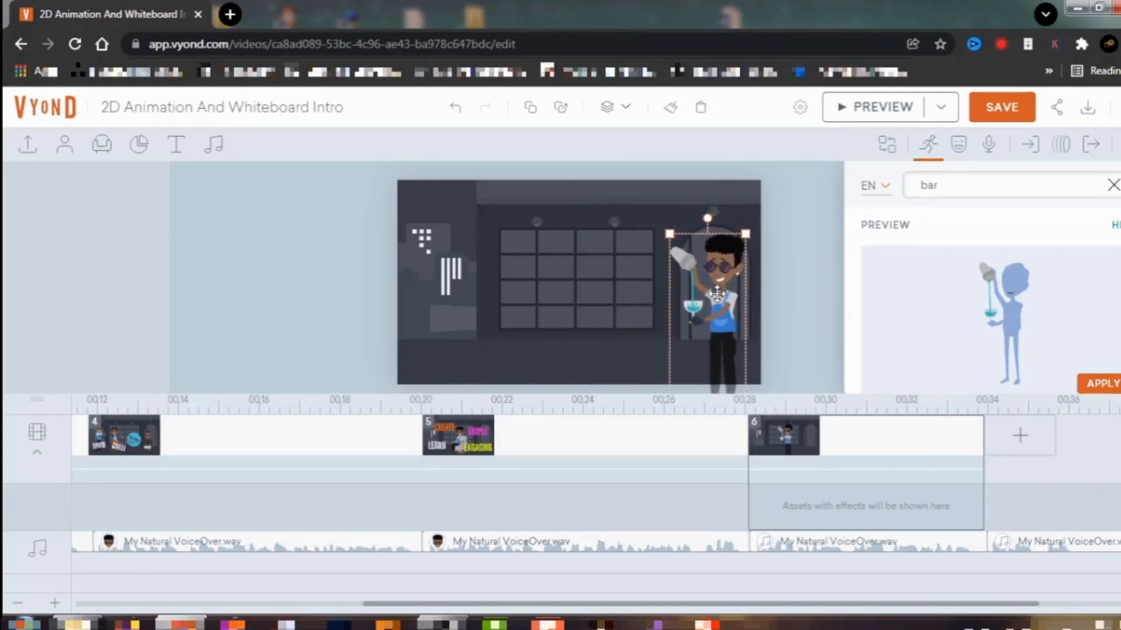
Step: Assign the voice-over clip under scene 6 to the scene's character in the audio settings
right_click(848, 547)
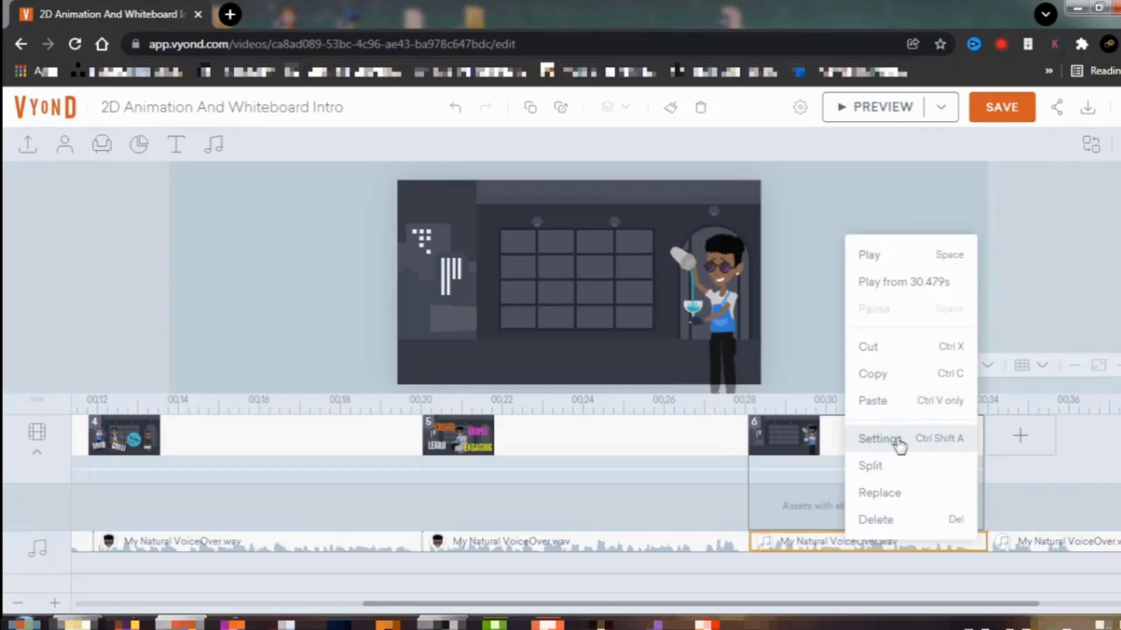
click(880, 439)
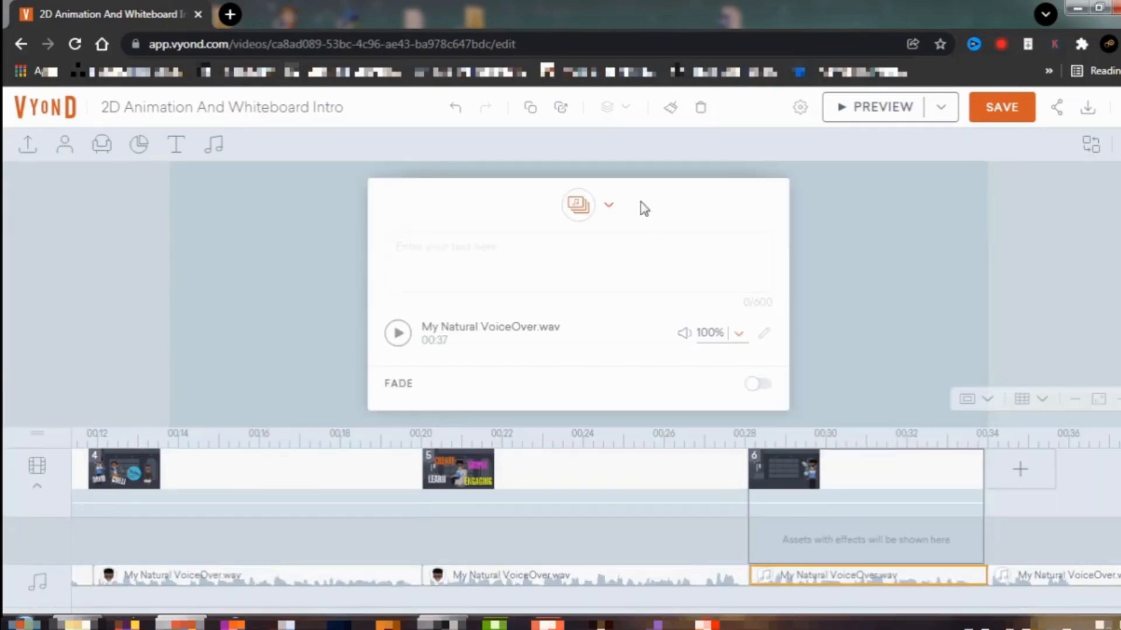
click(609, 206)
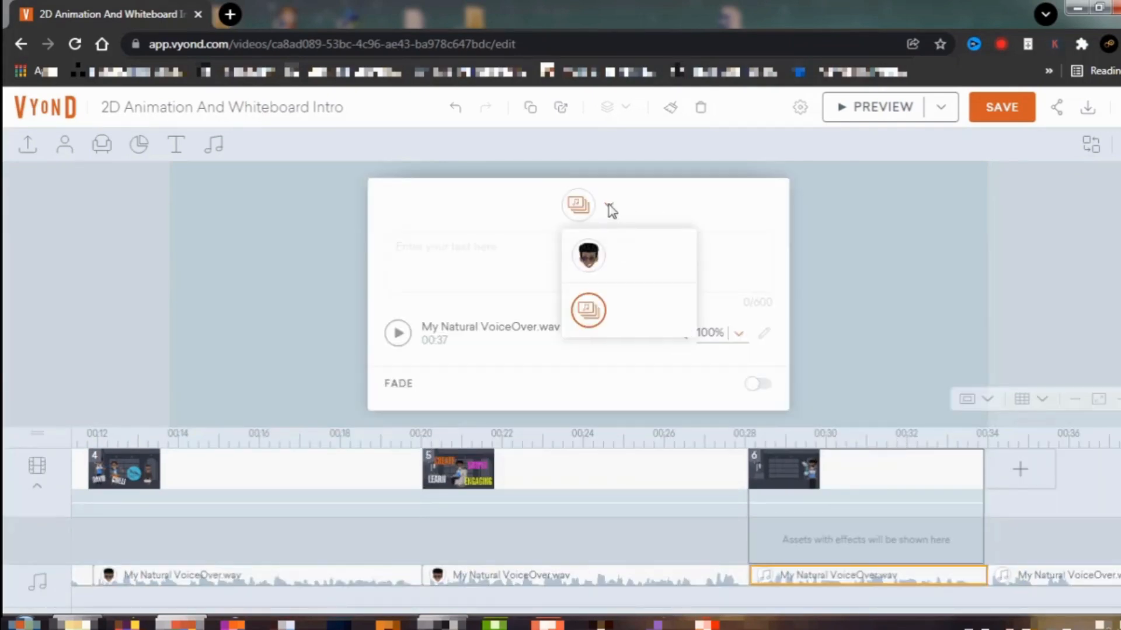
click(591, 255)
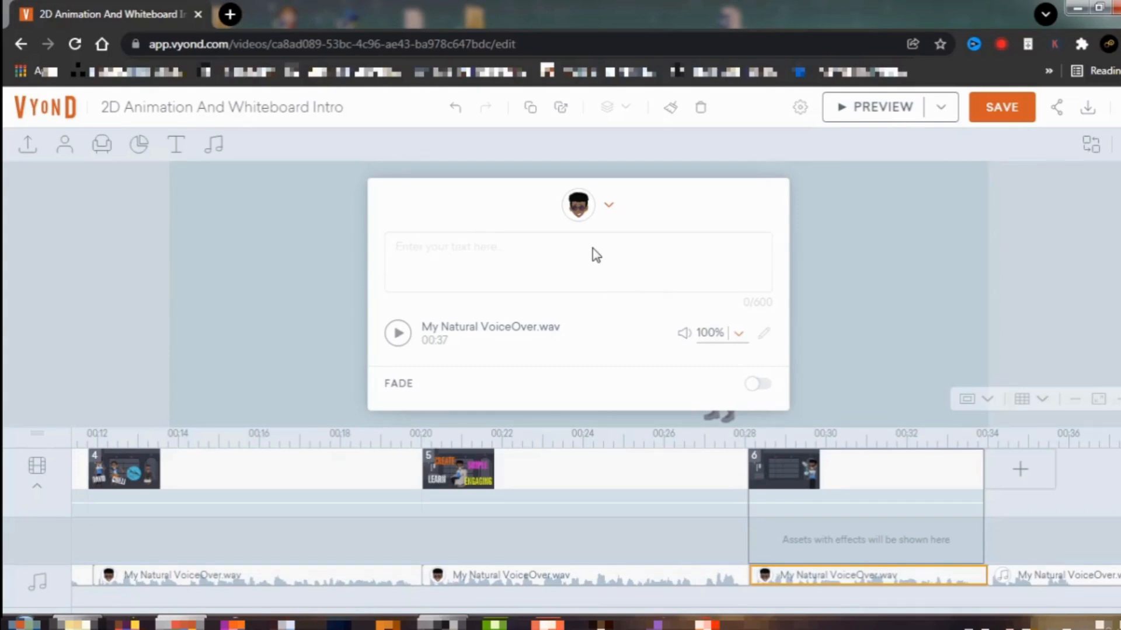
click(856, 304)
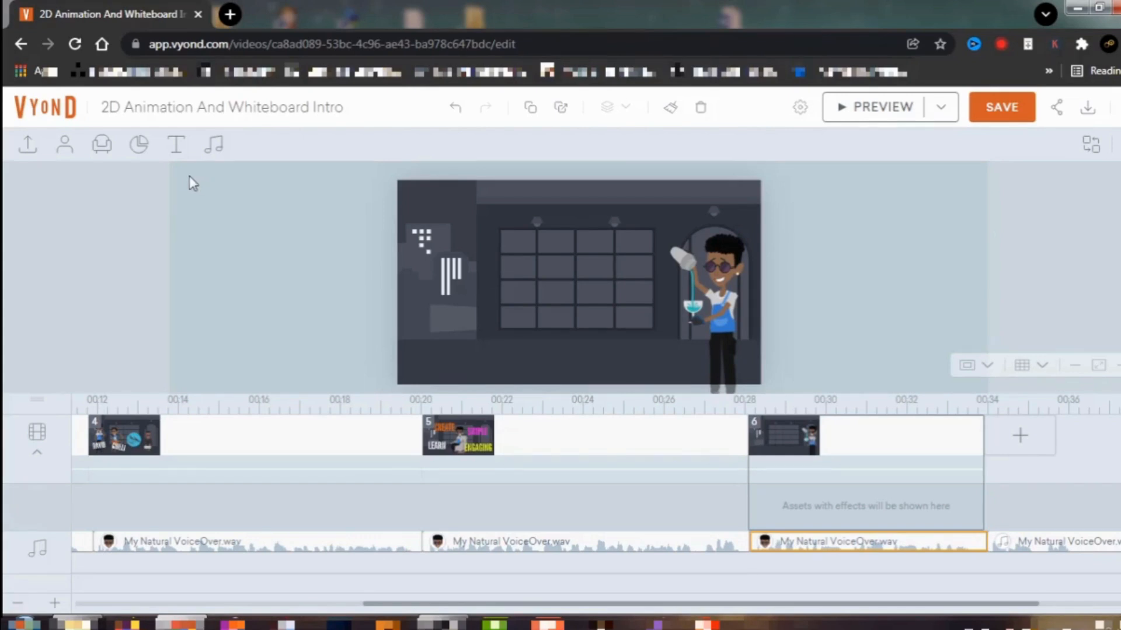
Step: Add a Title text to scene 6 and colour it teal (RGB 45, 173, 178) by sampling the poured drink with the eyedropper
click(177, 149)
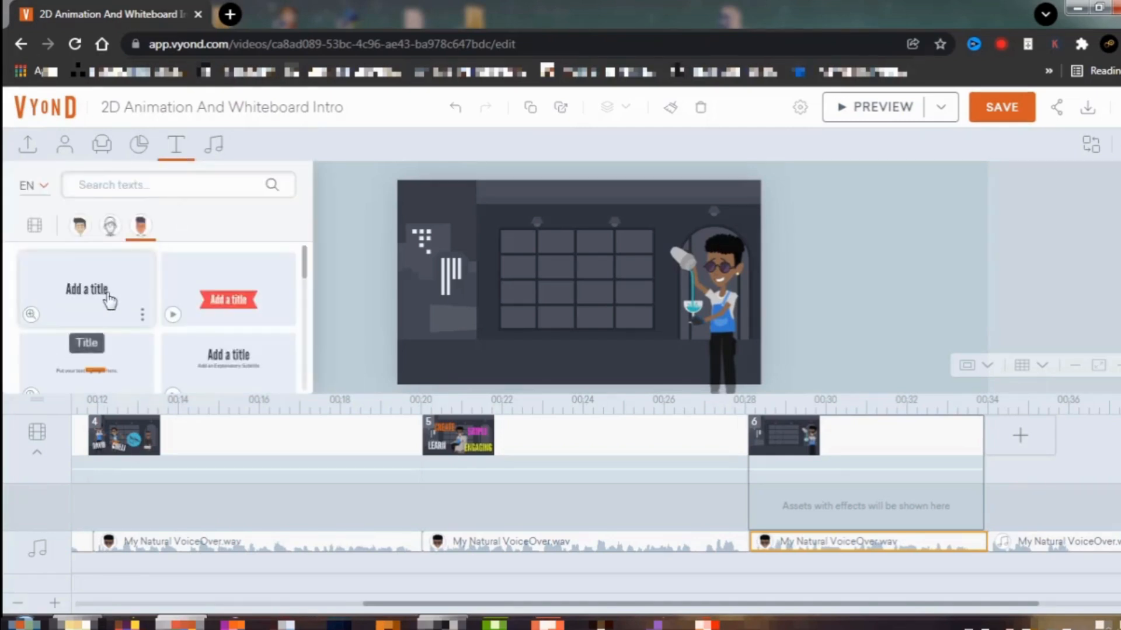
click(109, 301)
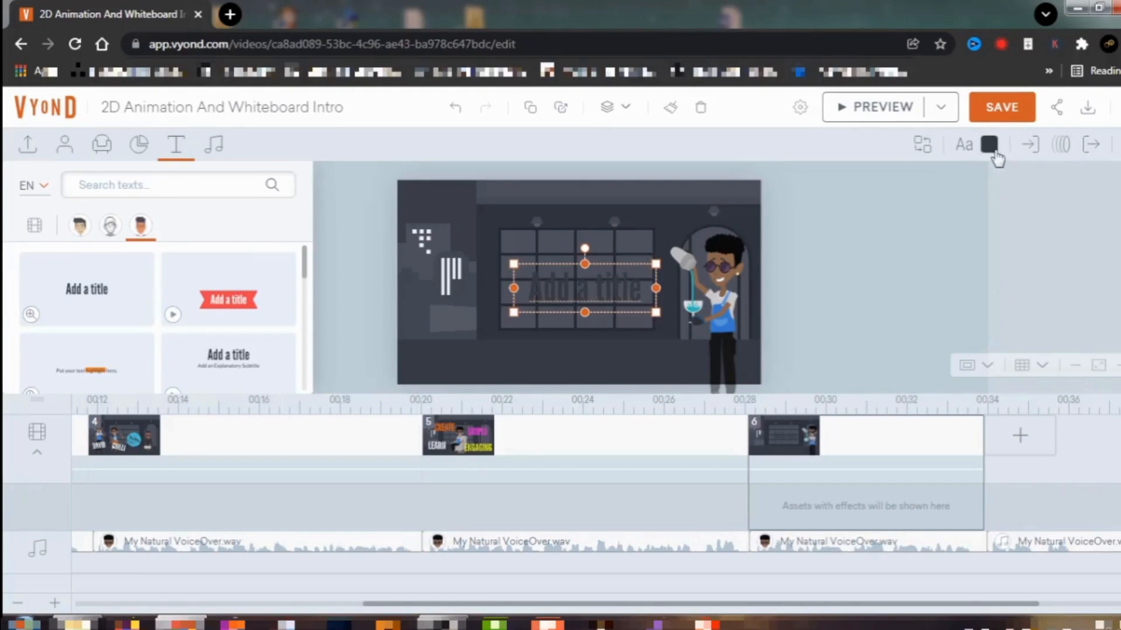
click(989, 152)
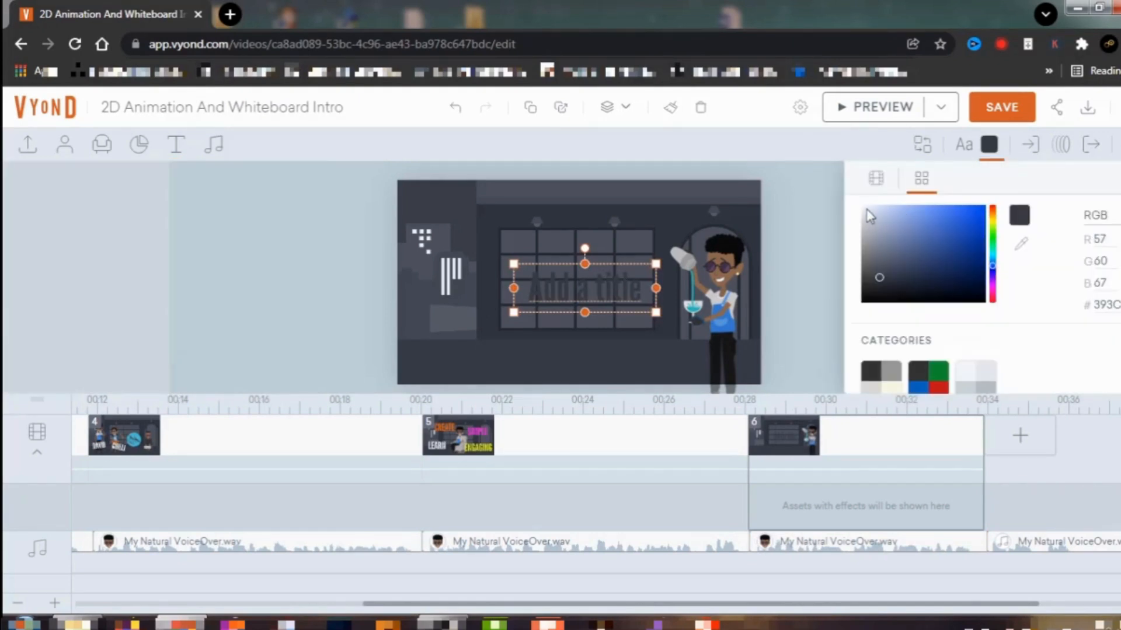
click(1023, 249)
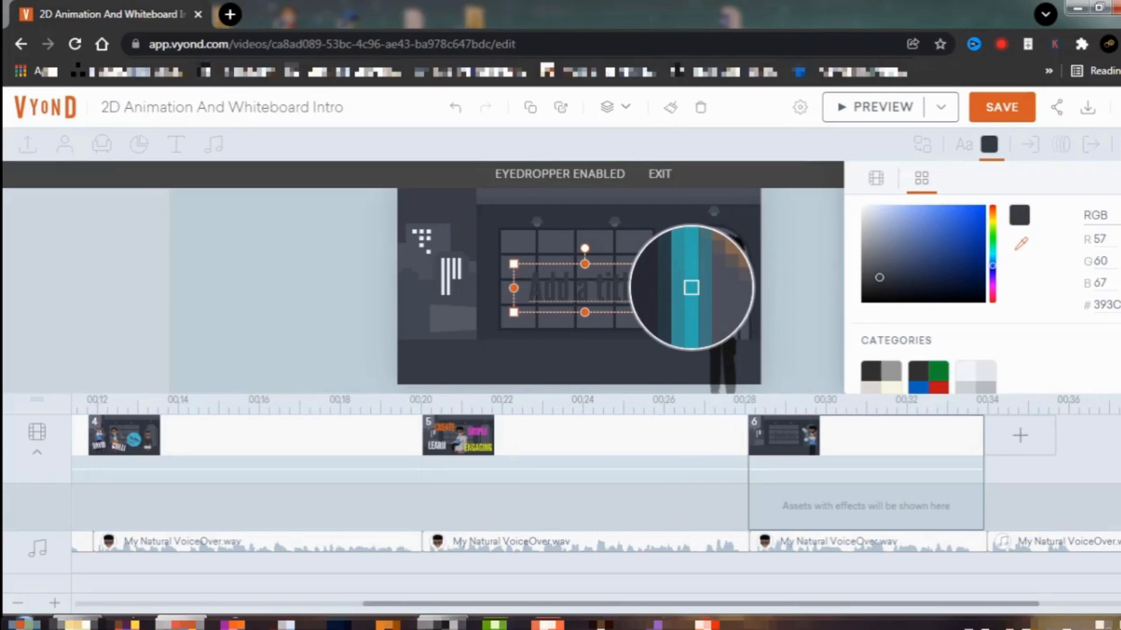
click(691, 288)
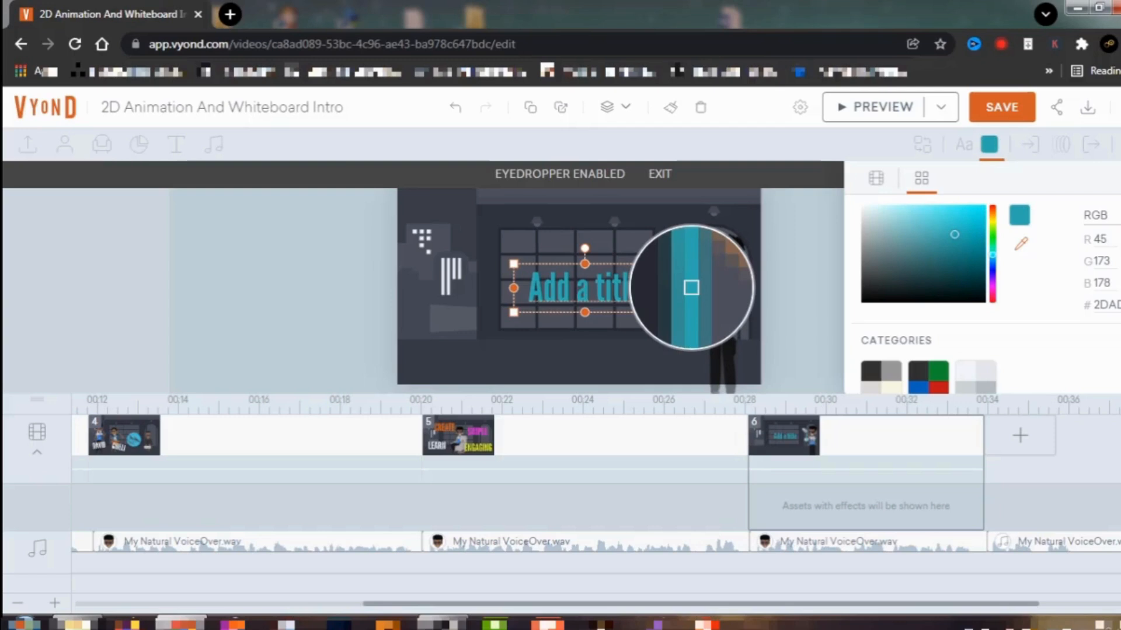
click(662, 173)
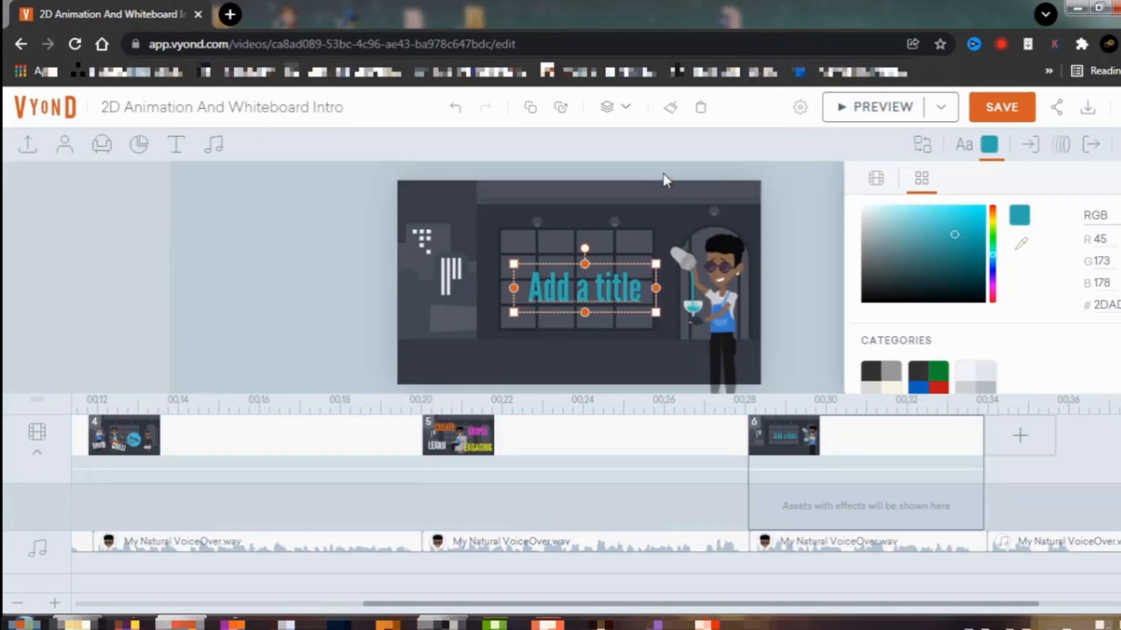
Step: Replace the placeholder text of scene 6's title with BISUENSS
double_click(624, 287)
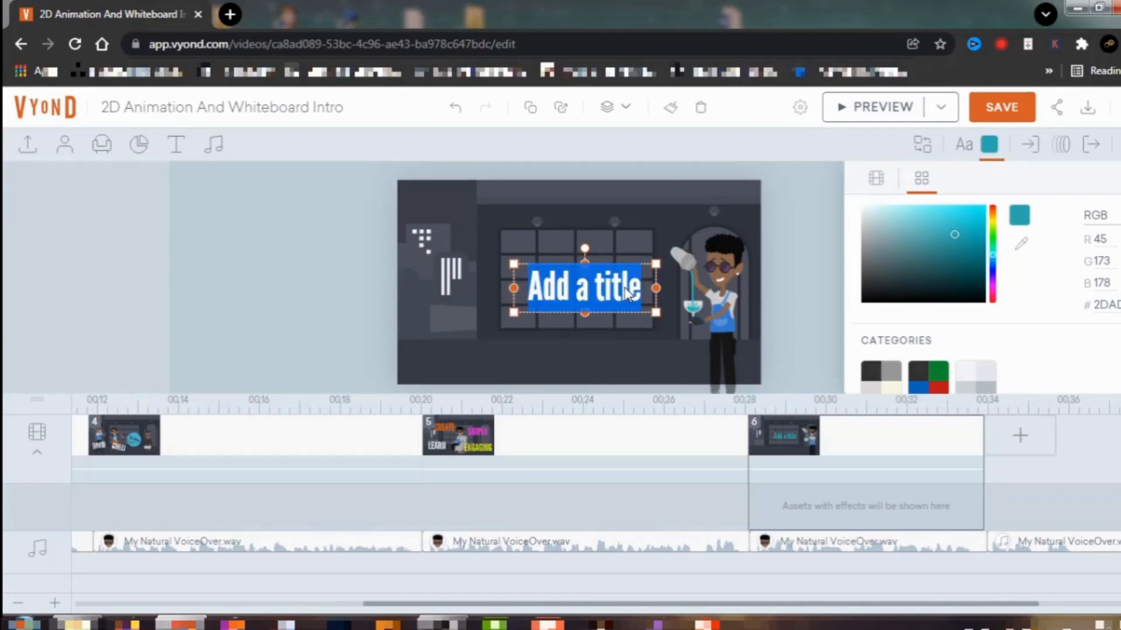
double_click(626, 290)
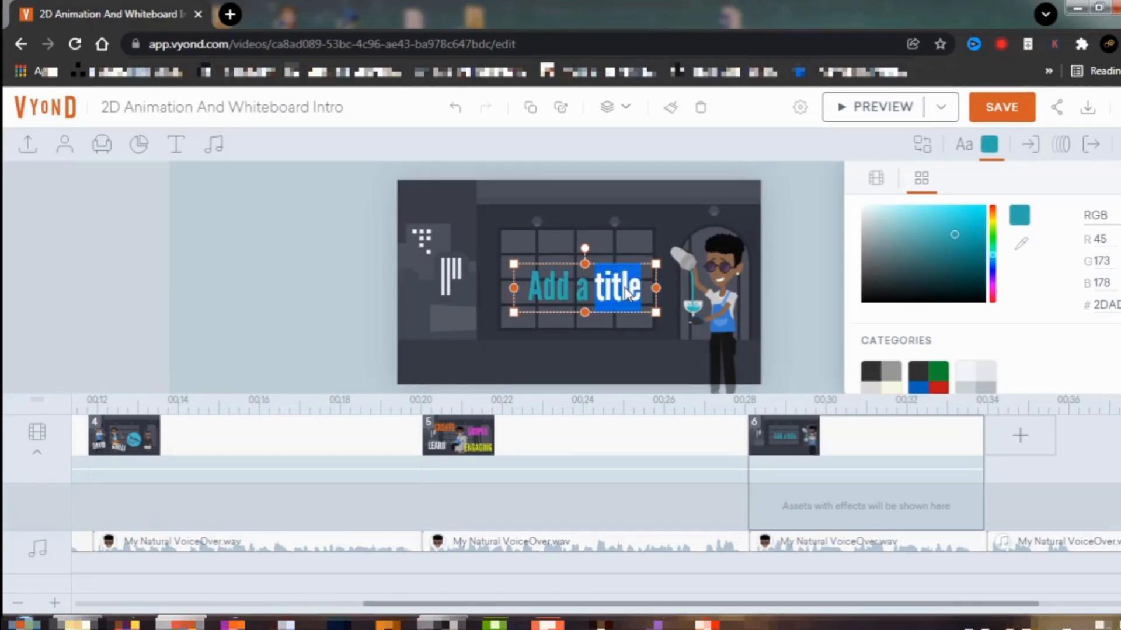
triple_click(626, 291)
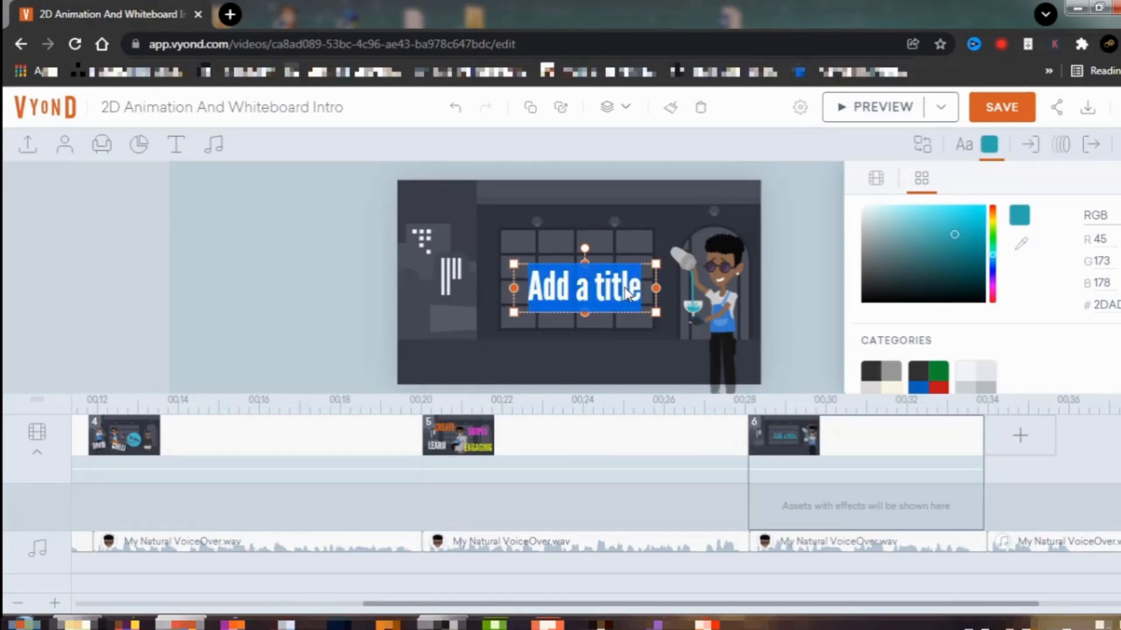
text(B)
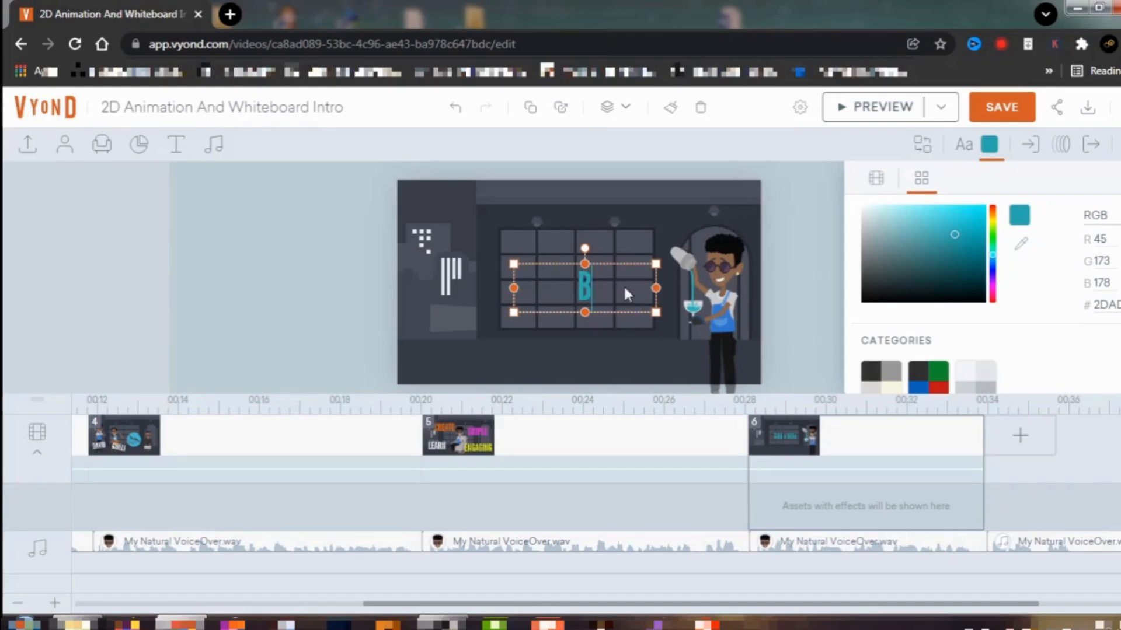
text(ISNES)
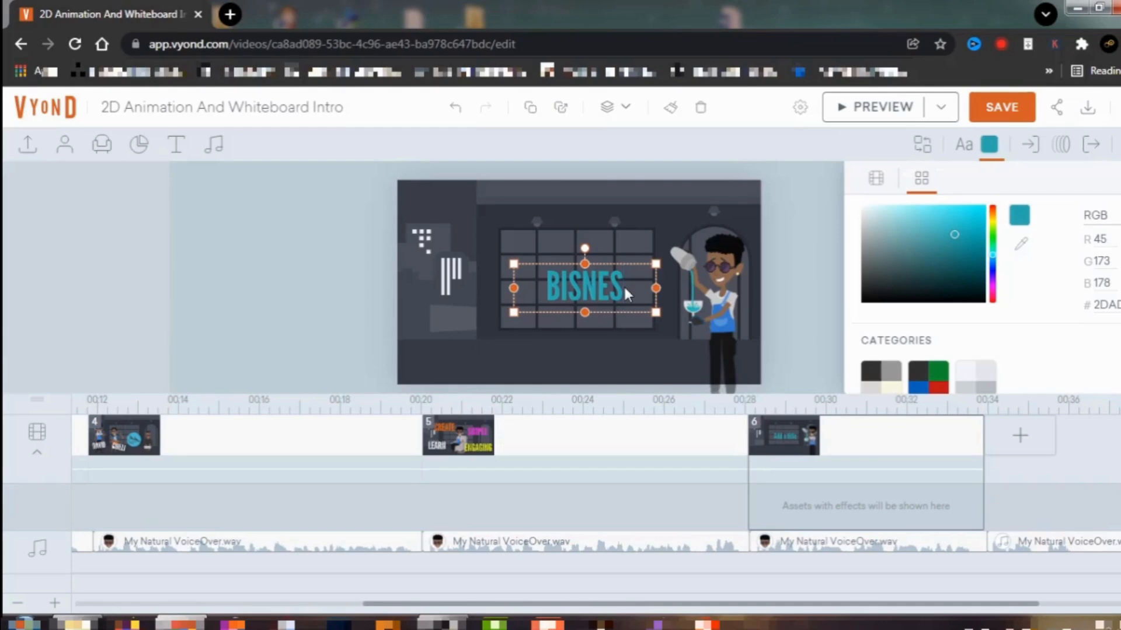
key(BackSpace)
key(BackSpace)
key(BackSpace)
key(BackSpace)
key(BackSpace)
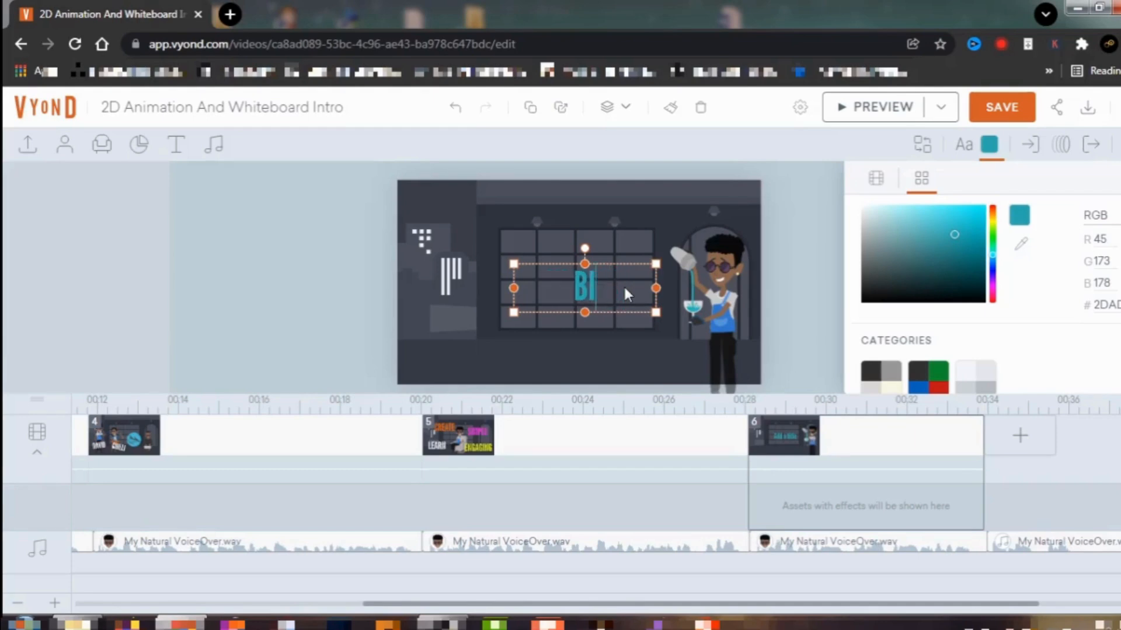
text(IS)
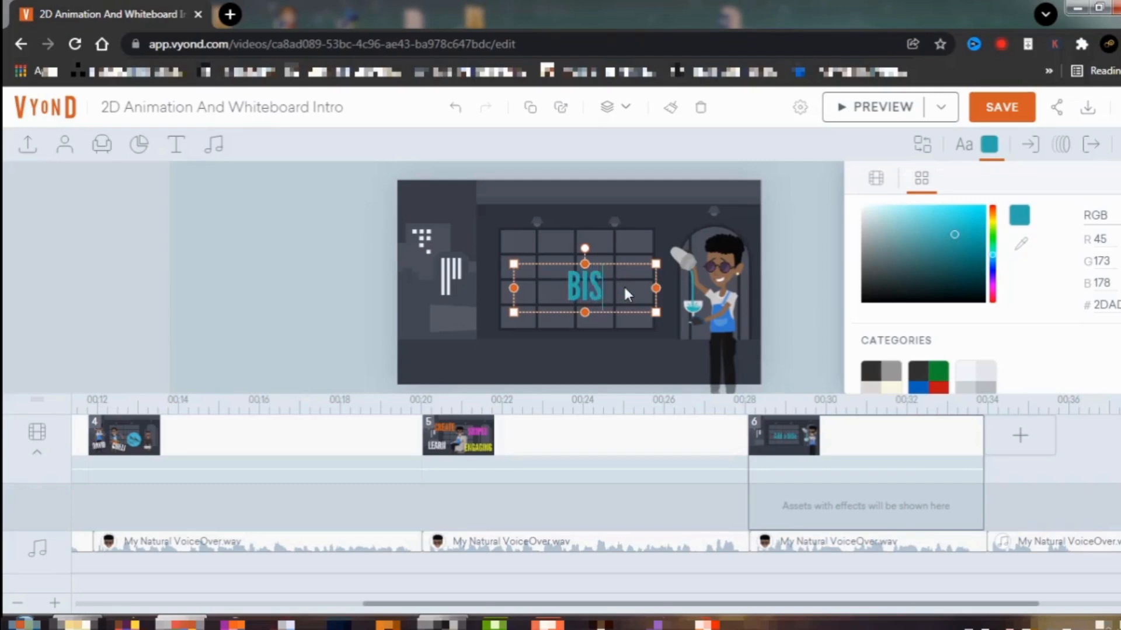
text(UENSS)
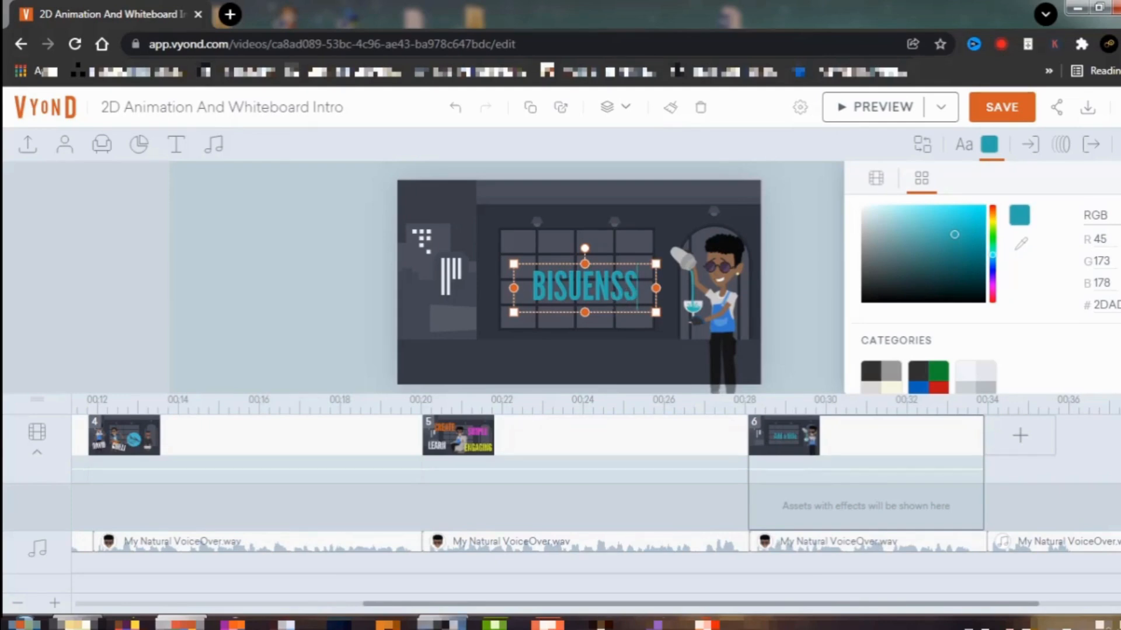
click(443, 622)
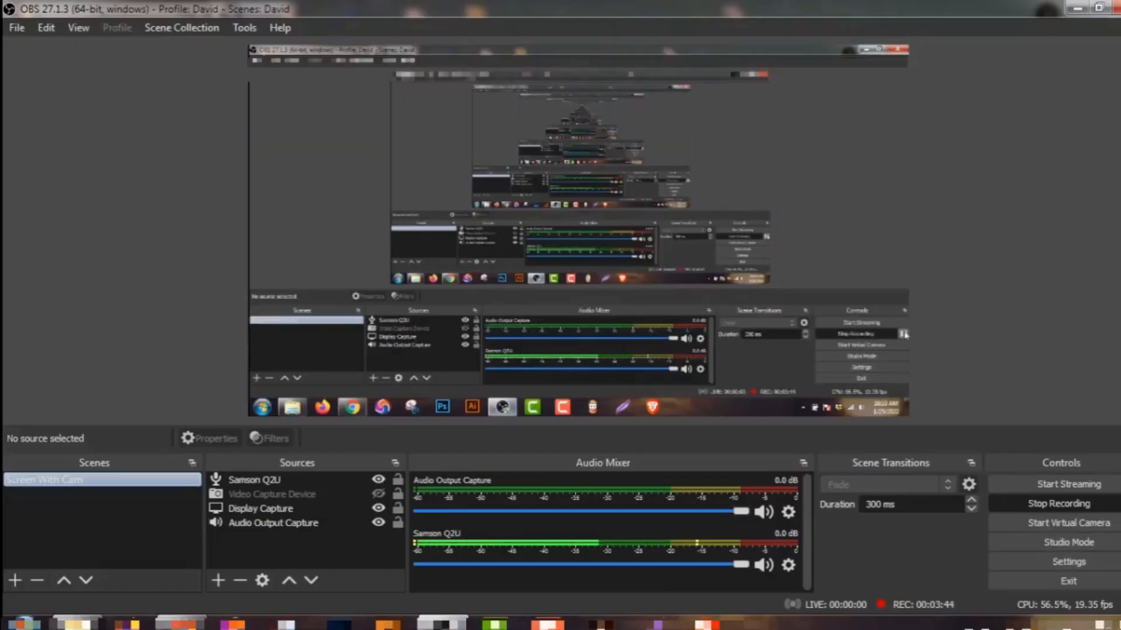
click(1120, 504)
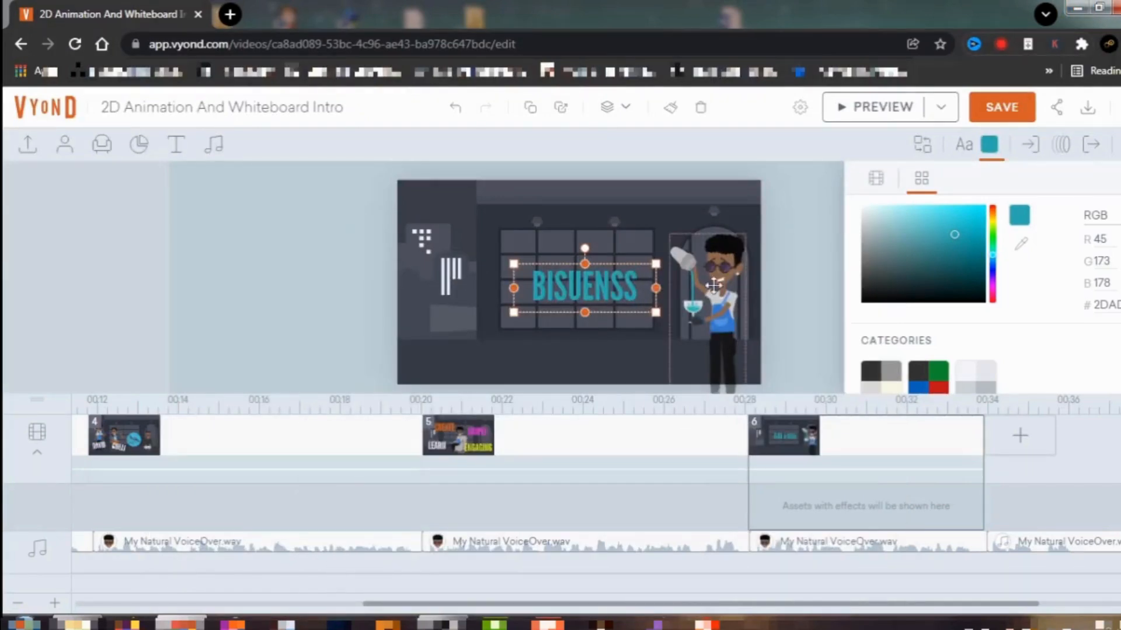
Step: Correct the misspelled title text to BUSINESS and finish editing it
key(BackSpace)
key(BackSpace)
key(BackSpace)
key(BackSpace)
key(BackSpace)
key(BackSpace)
key(BackSpace)
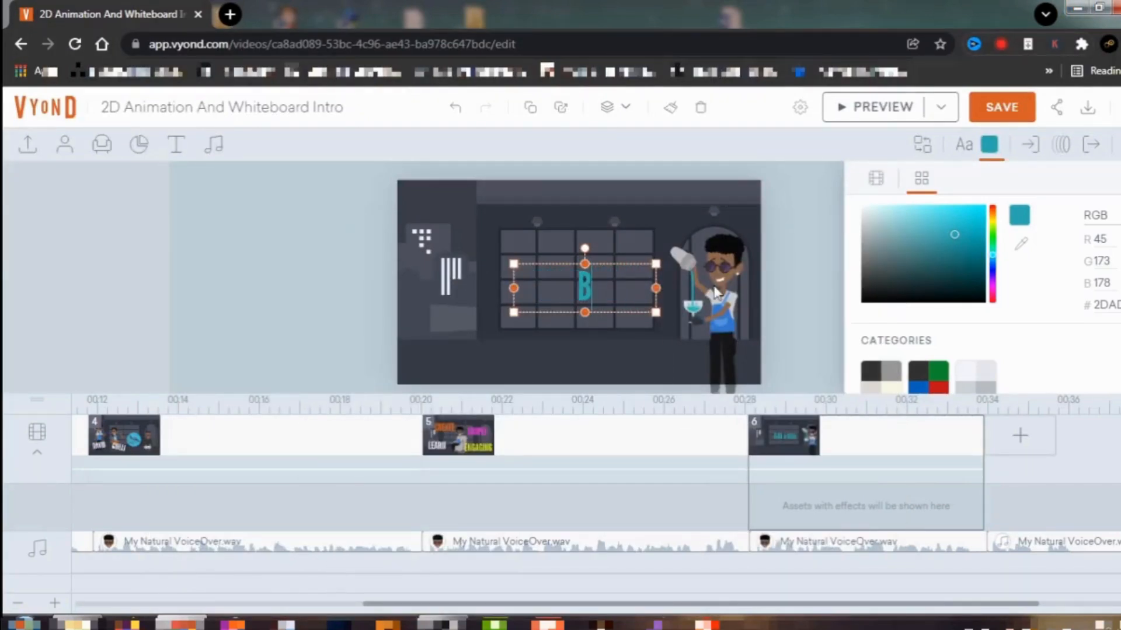
text(USINESS)
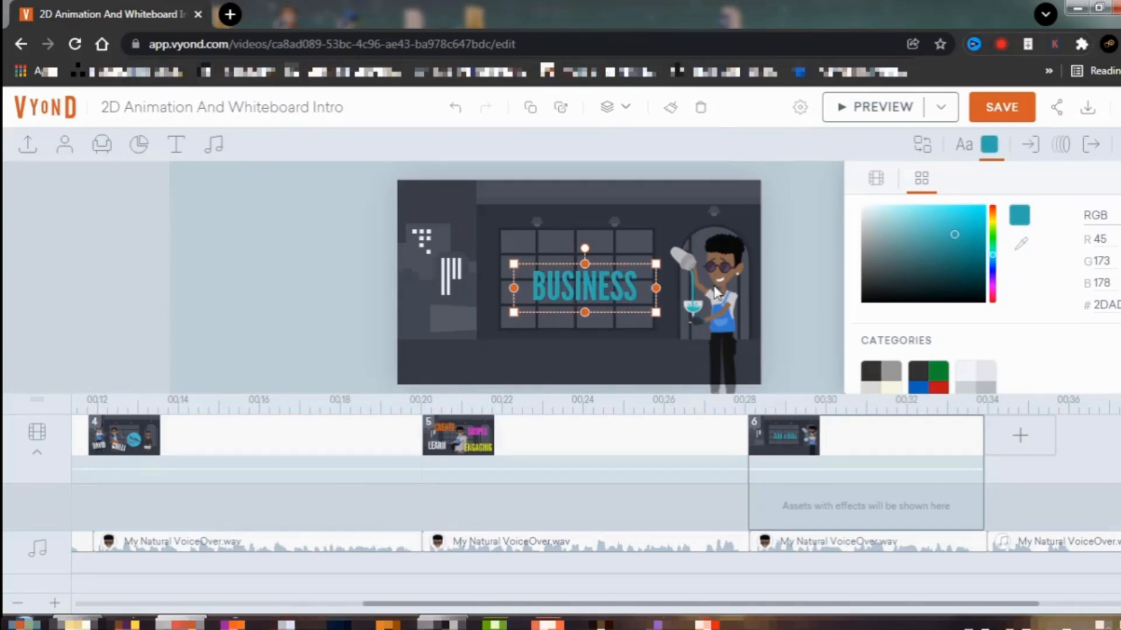
click(817, 268)
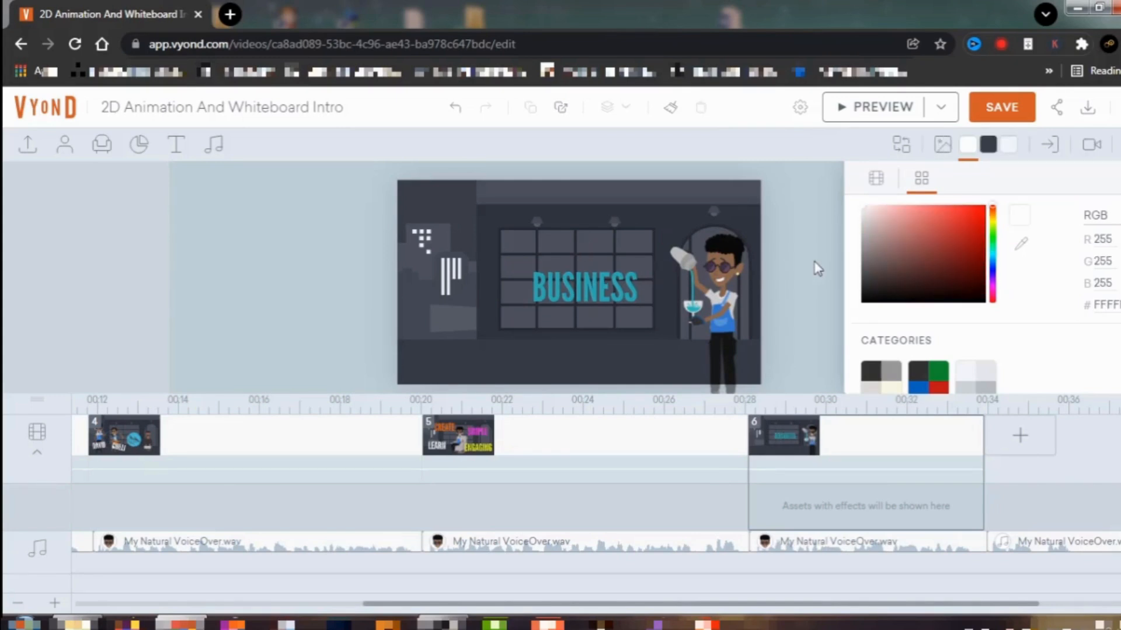
Step: Move the BUSINESS title to the lower-left part of the scene, below the background buildings, and preview the scene
click(604, 290)
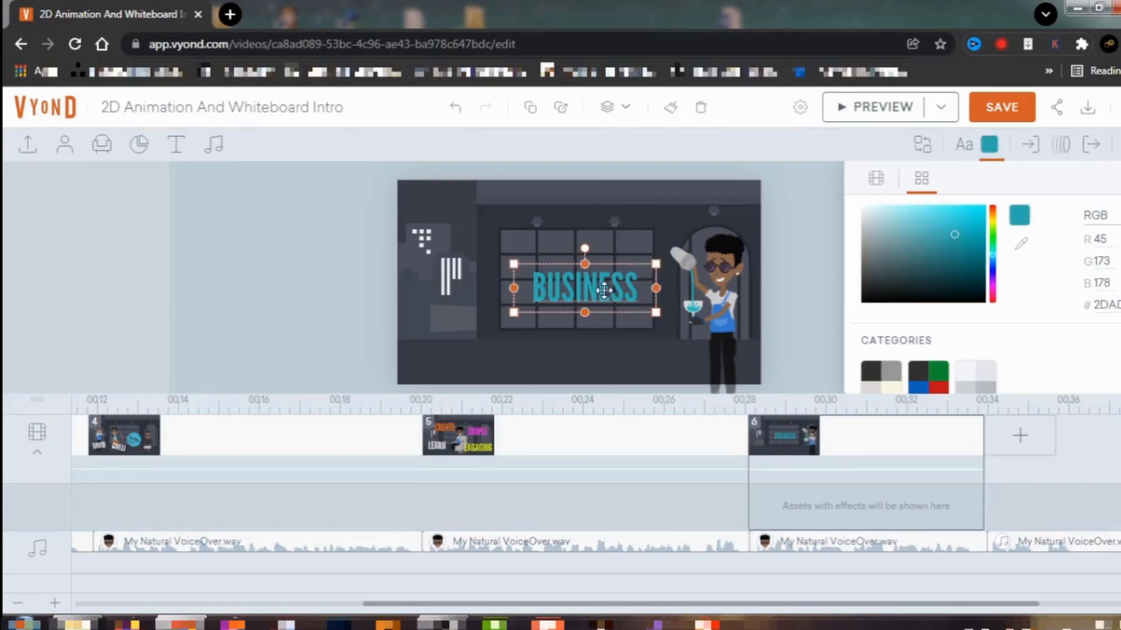
drag(604, 290, 482, 322)
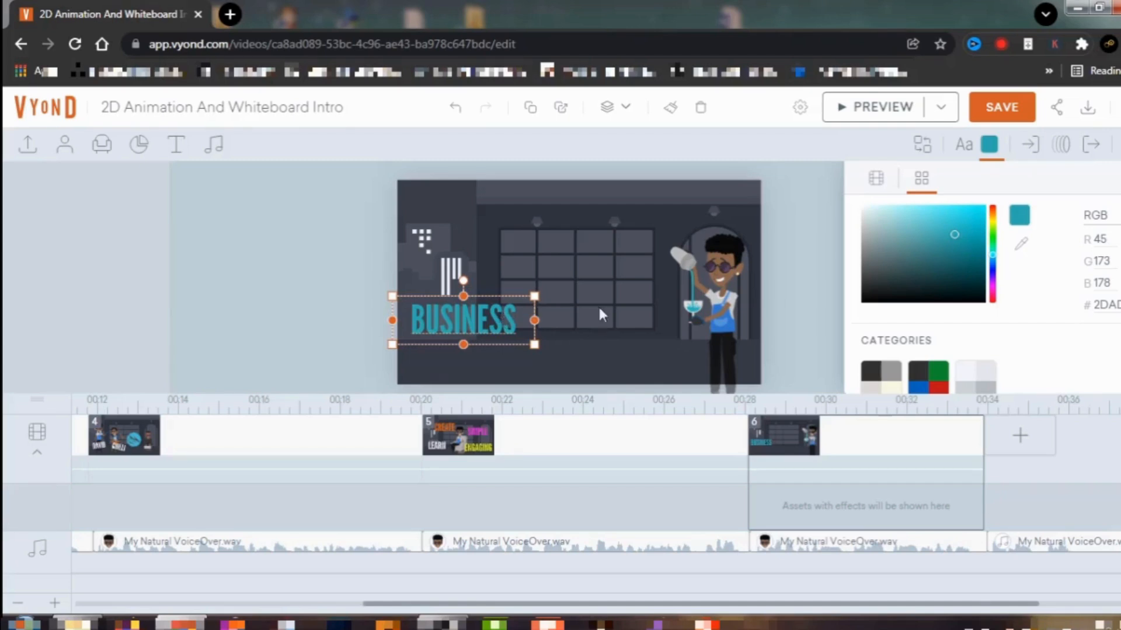
click(881, 111)
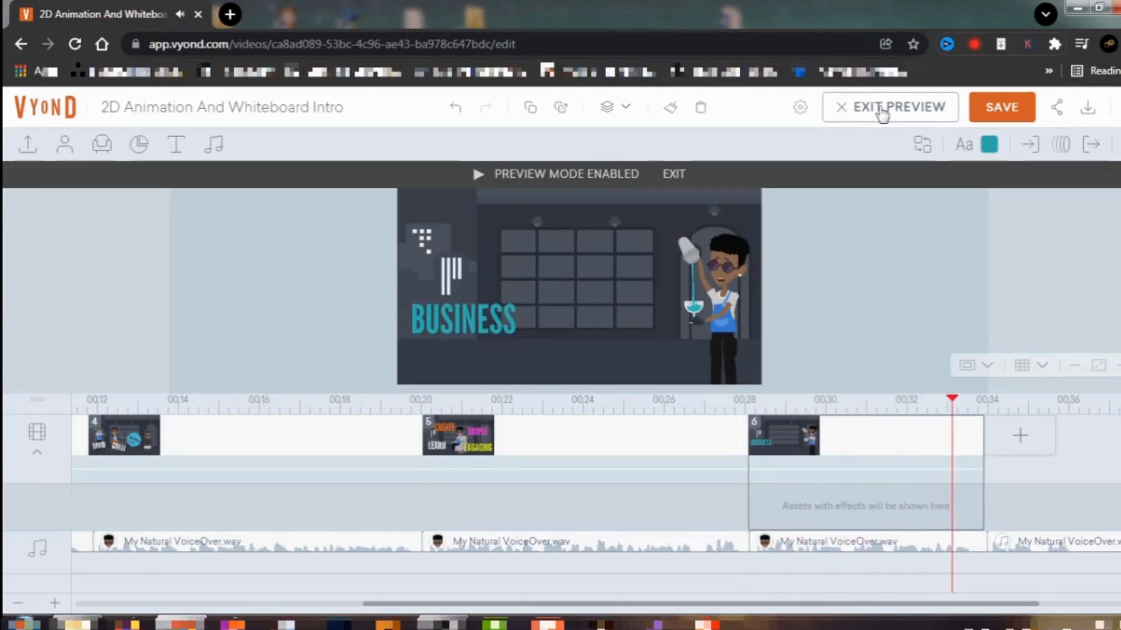
click(882, 114)
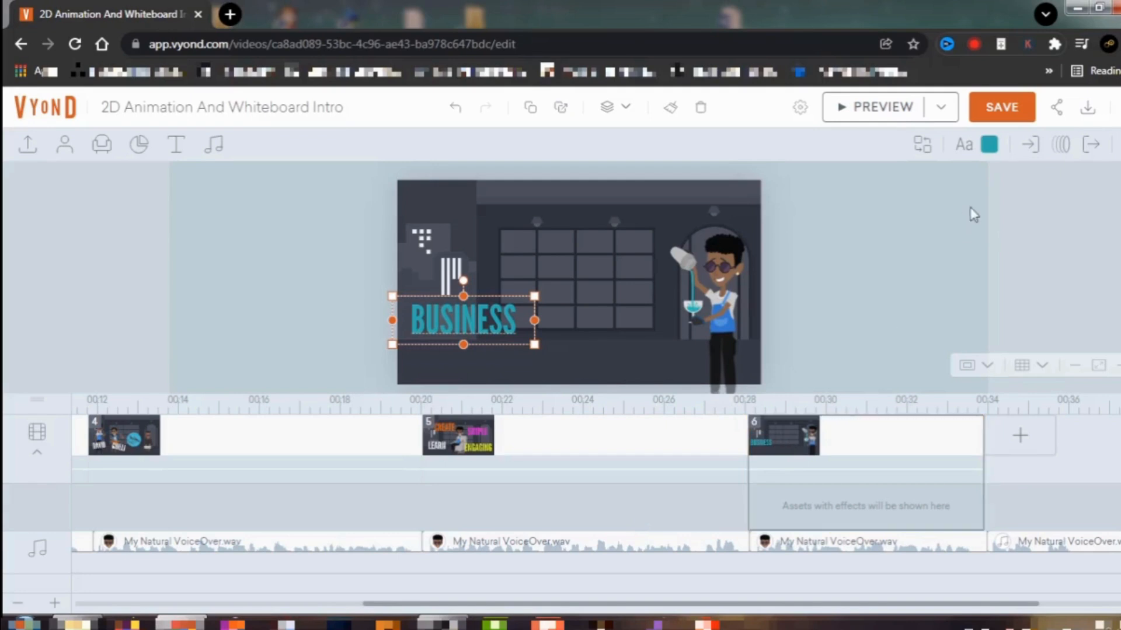
Step: Give the BUSINESS title the Pop - Rings enter effect and delay its start on the timeline to 28.458 s
click(1031, 146)
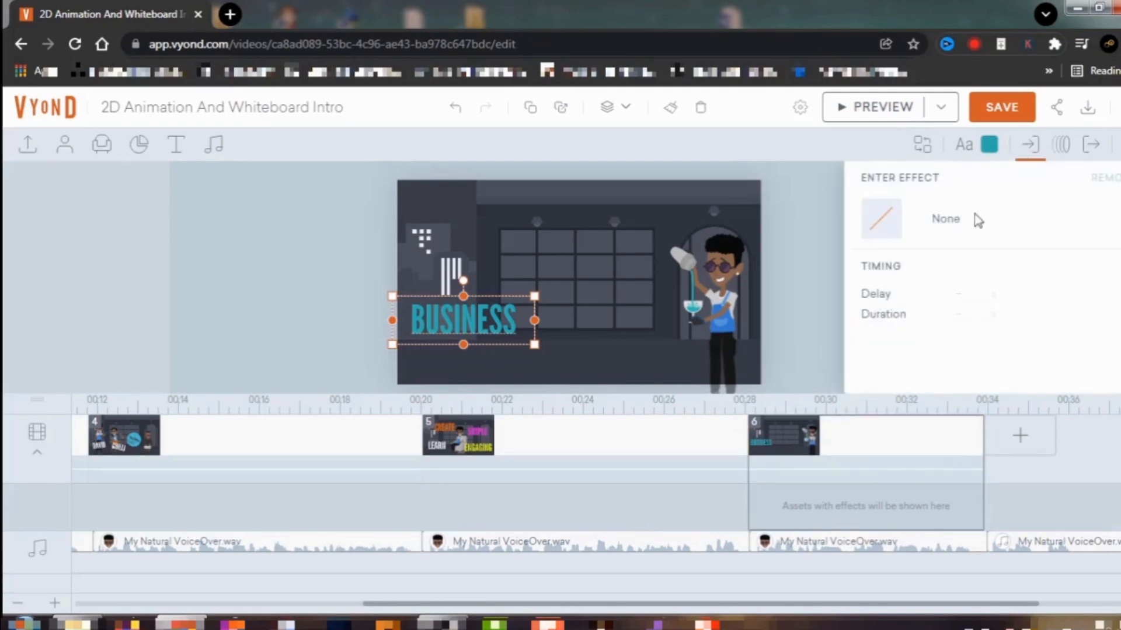
click(959, 230)
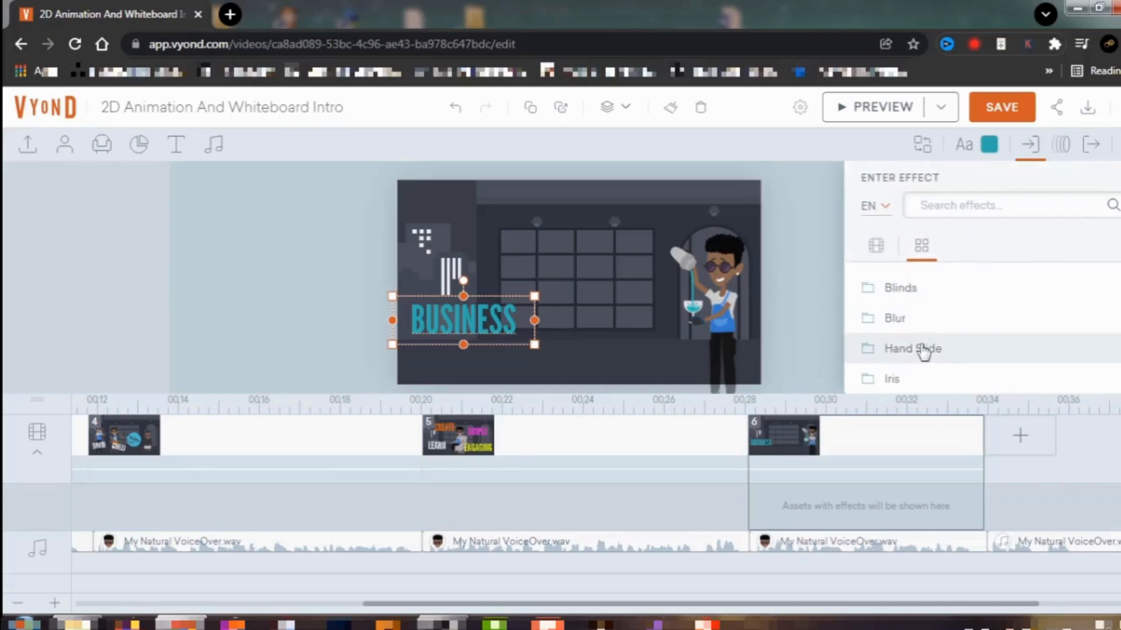
scroll(912, 383, down, 2)
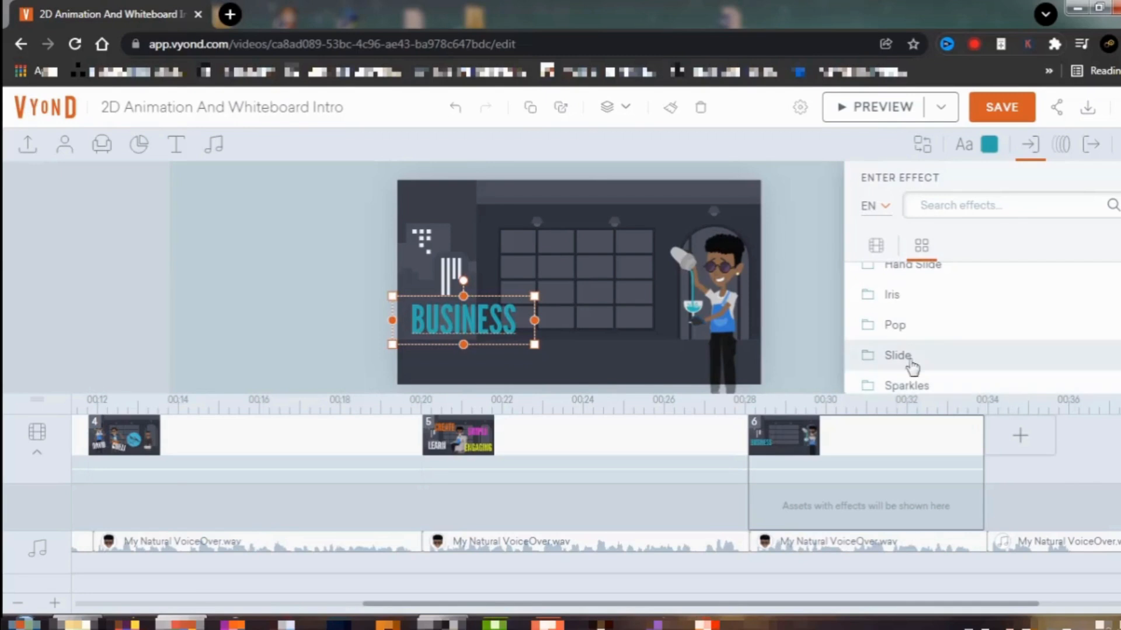
click(909, 329)
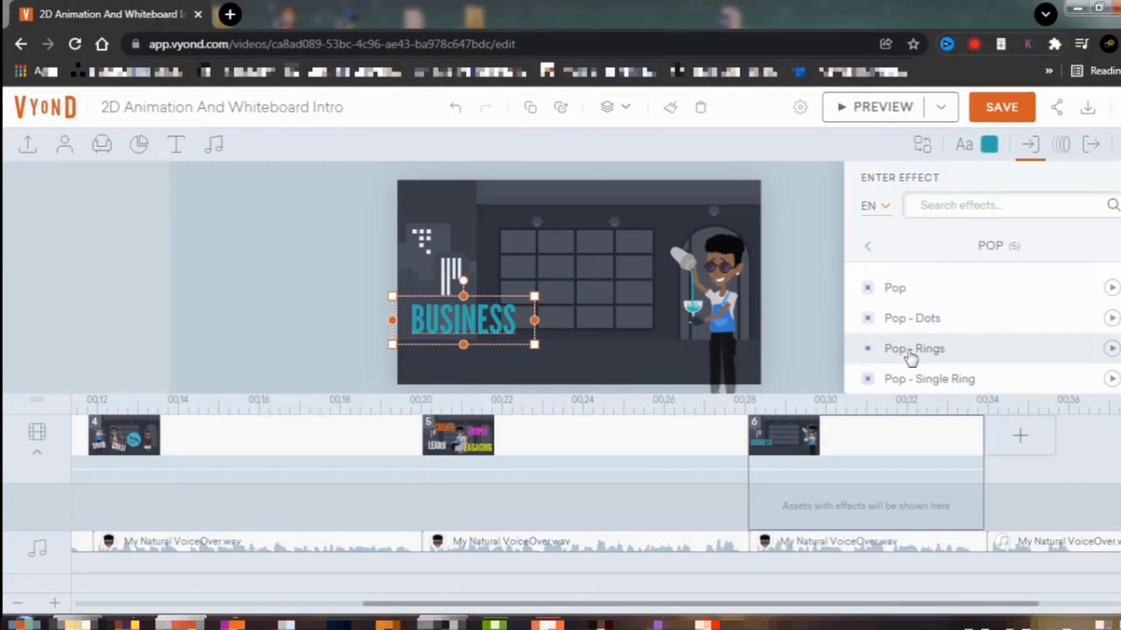
click(910, 351)
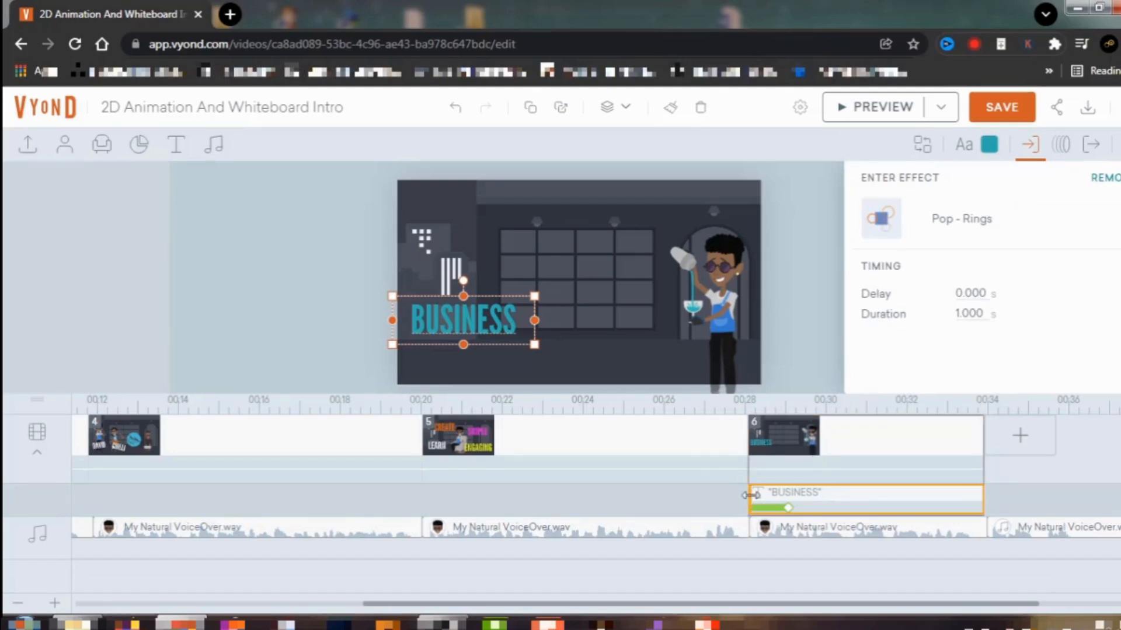
drag(751, 495, 765, 495)
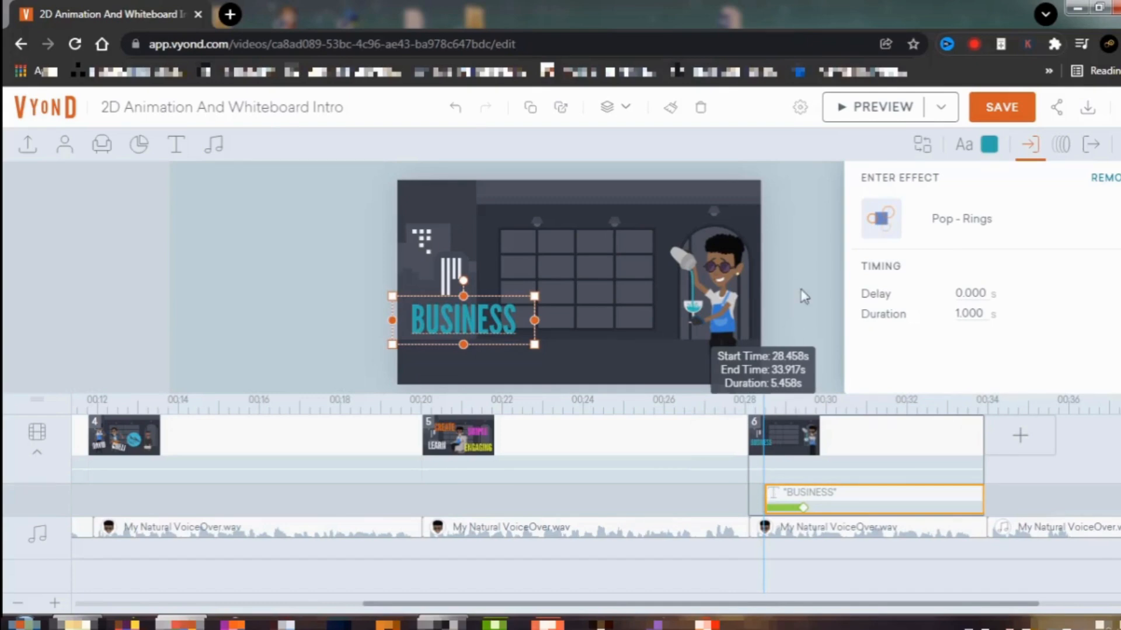
click(808, 203)
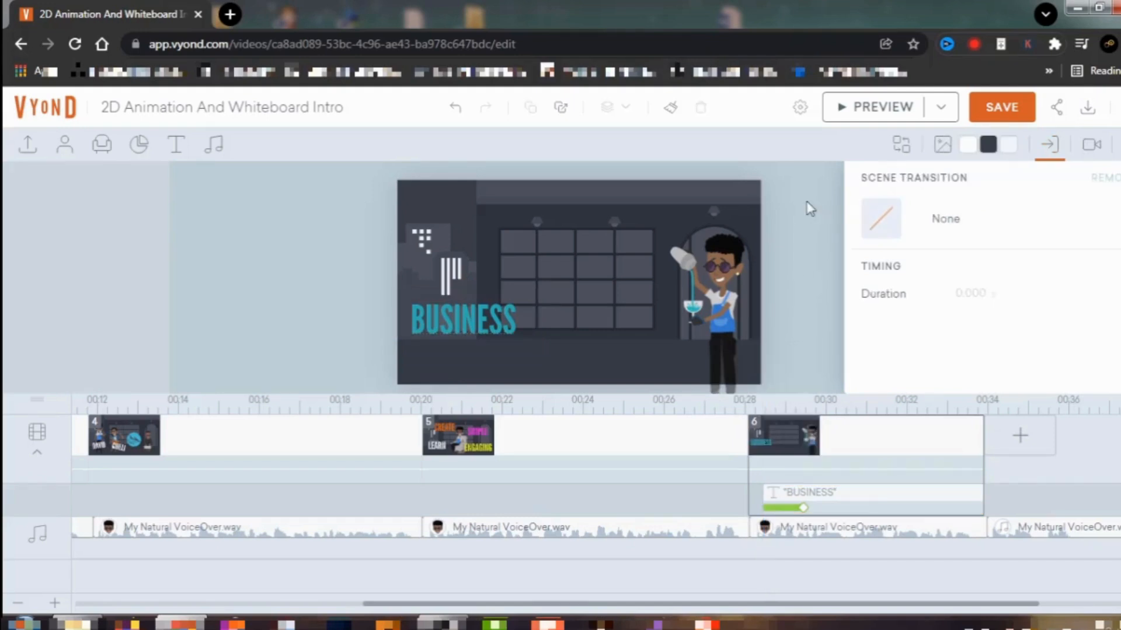
Step: Add a camera to scene 6, shrink it to about 287 x 161 px and frame the drink-pouring character
click(1093, 146)
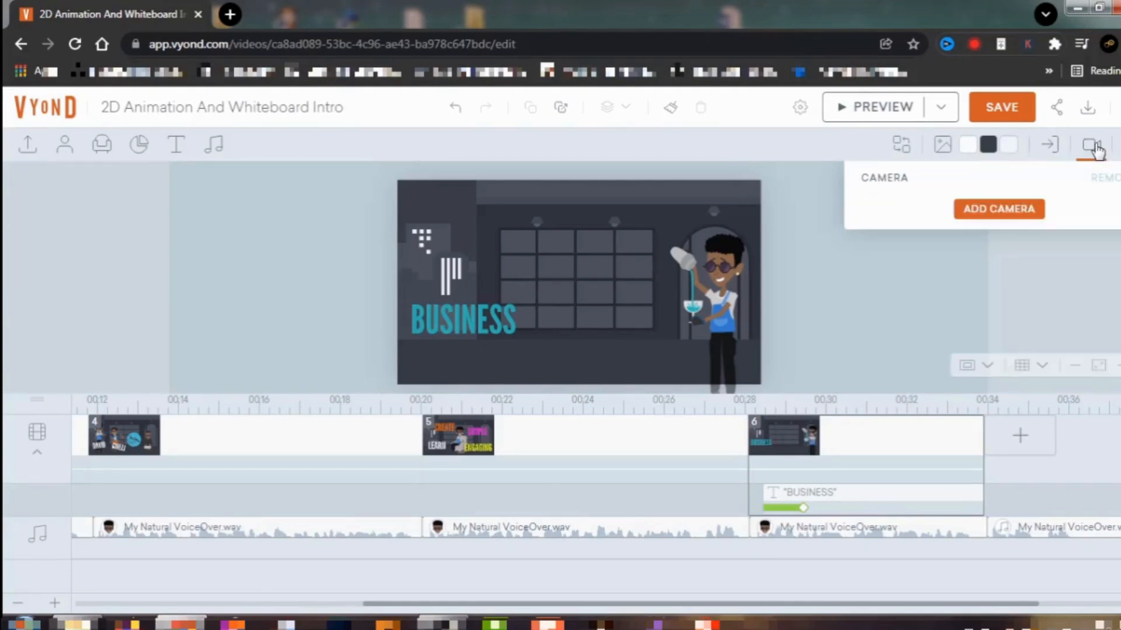
click(1010, 215)
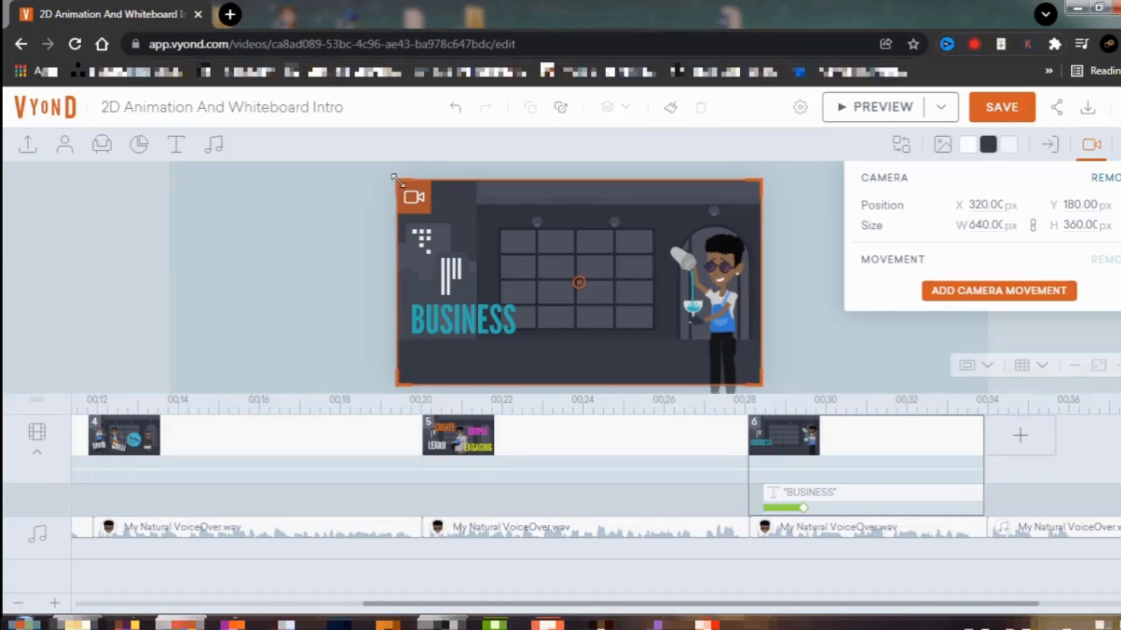
drag(395, 178, 590, 236)
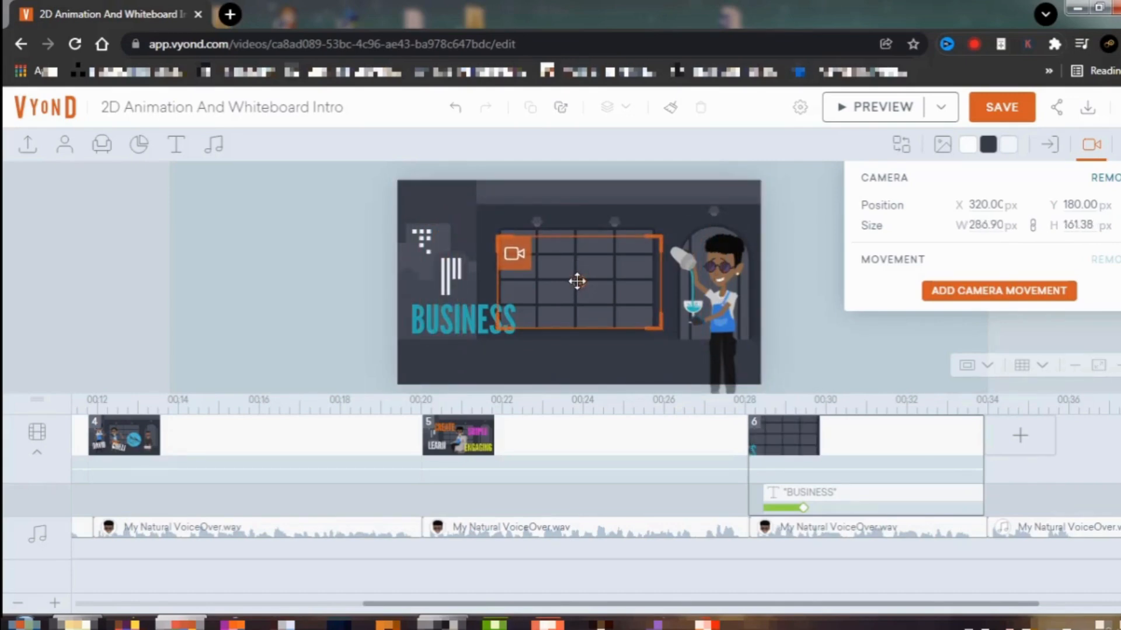
drag(589, 281, 684, 277)
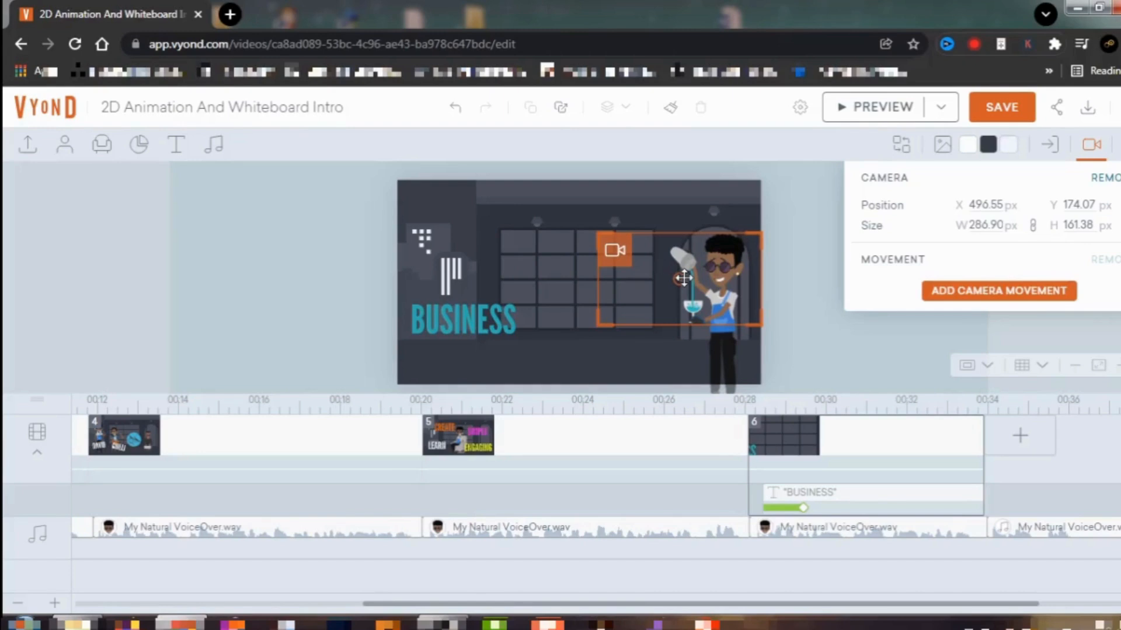
Step: Add a whole-scene camera movement that ends on the BUSINESS title at about X 144, Y 233 px, and preview the scene
click(970, 291)
mouse_move(671, 284)
mouse_down()
mouse_move(605, 290)
mouse_move(505, 321)
mouse_move(468, 317)
mouse_up()
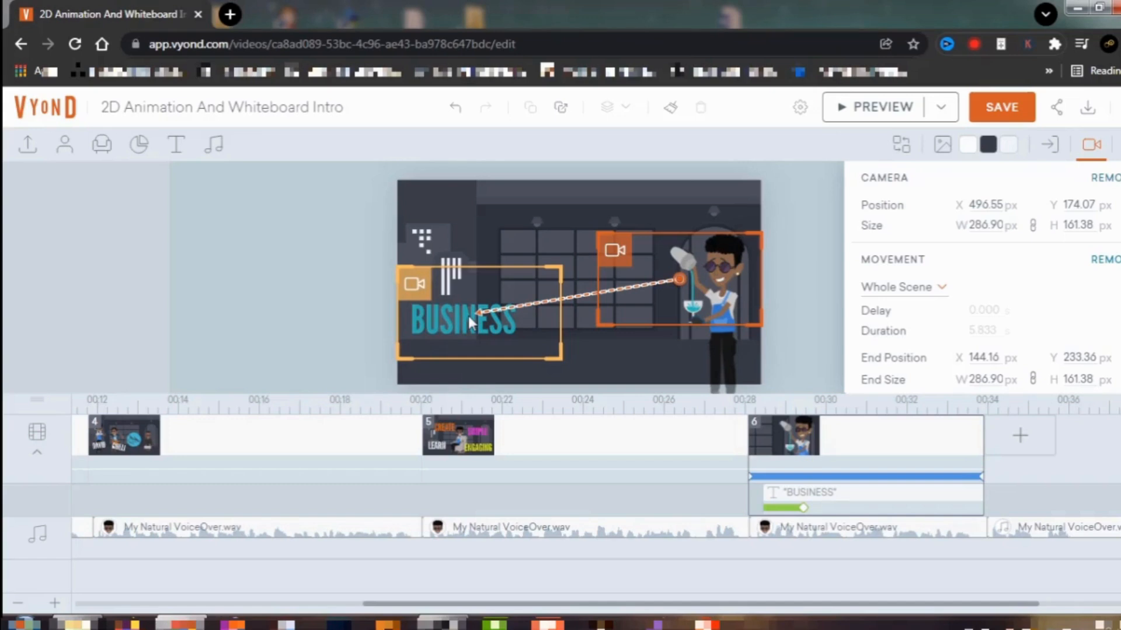
click(881, 110)
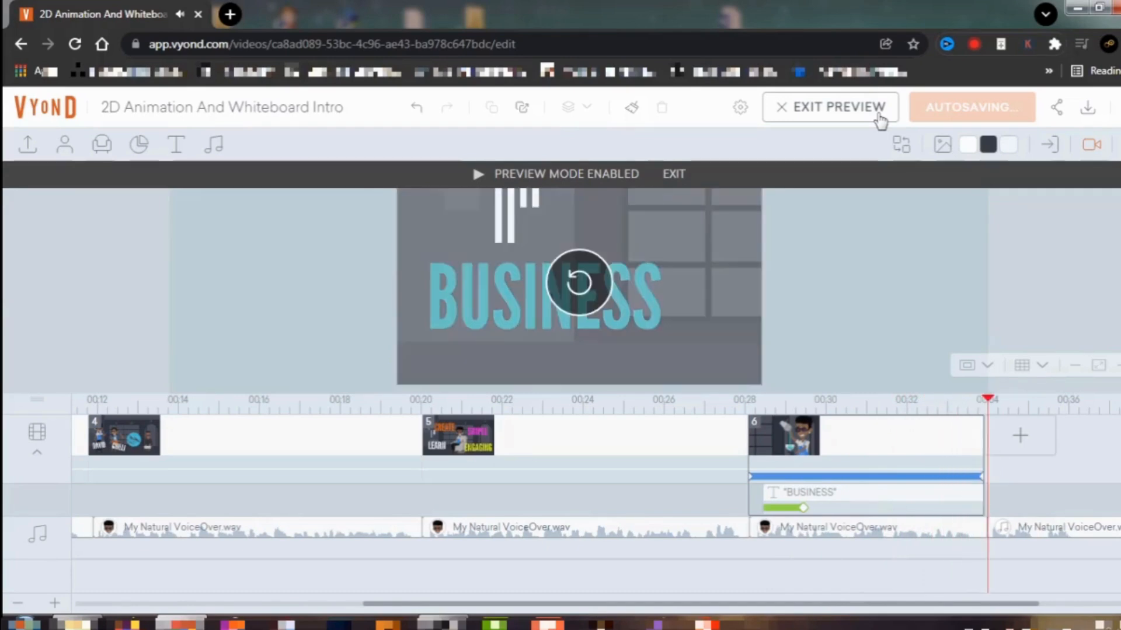
click(674, 175)
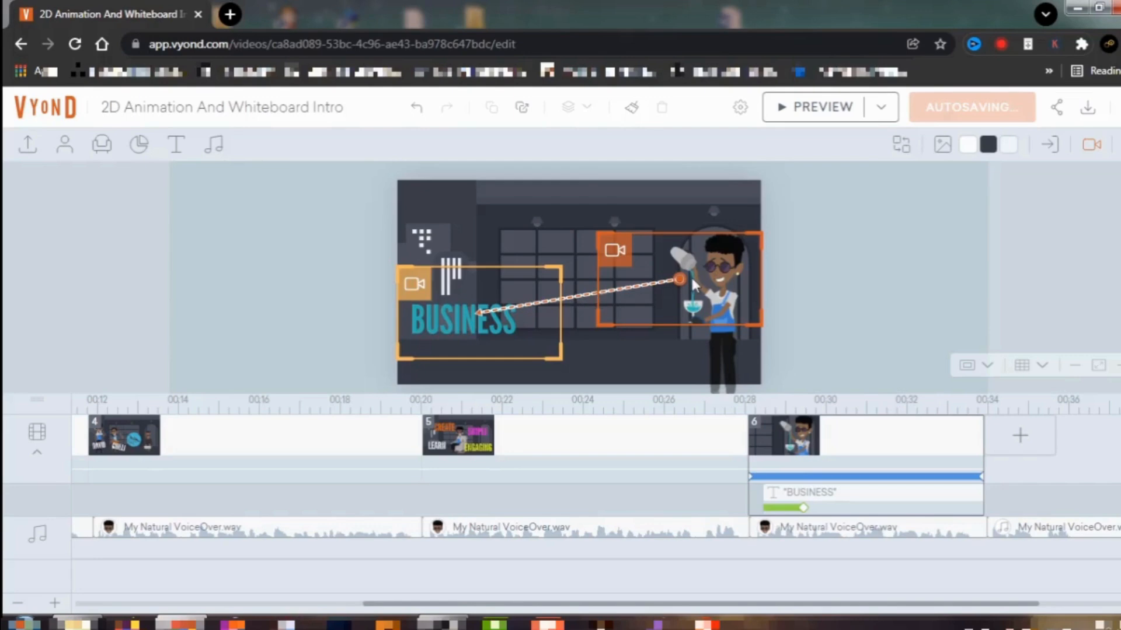
Step: Delete the camera movement and the camera from scene 6
click(1092, 146)
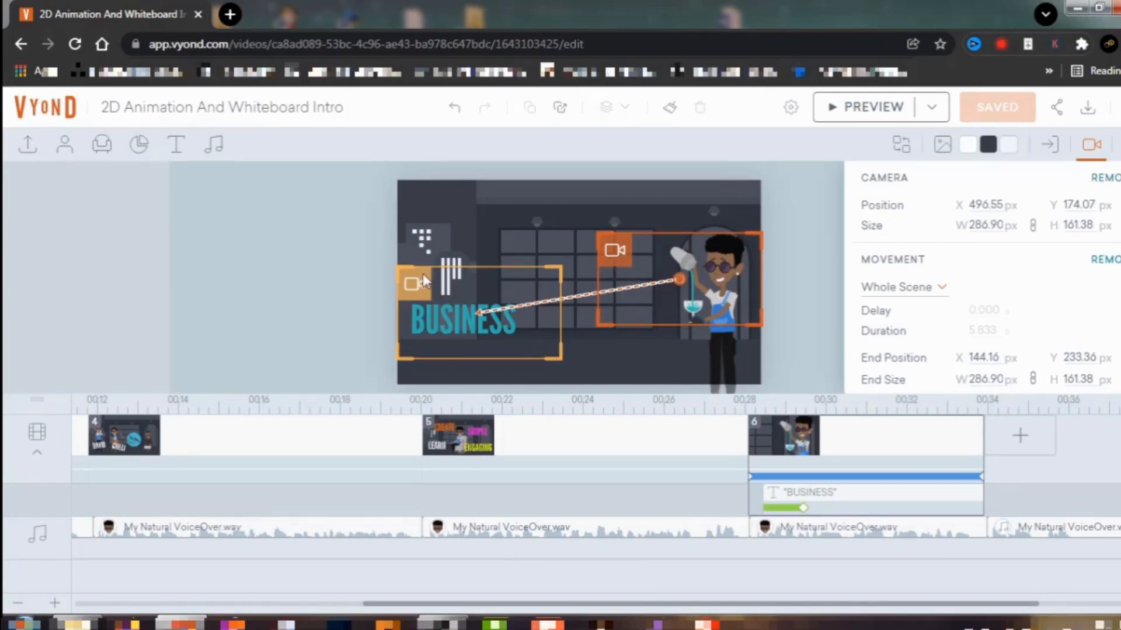
key(Delete)
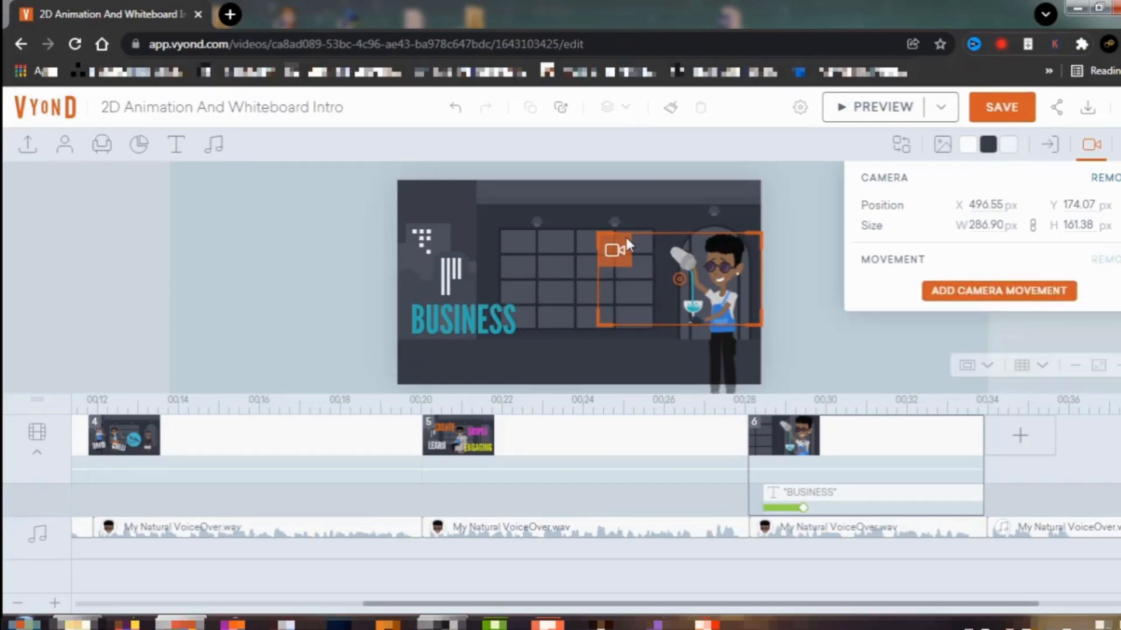
key(Delete)
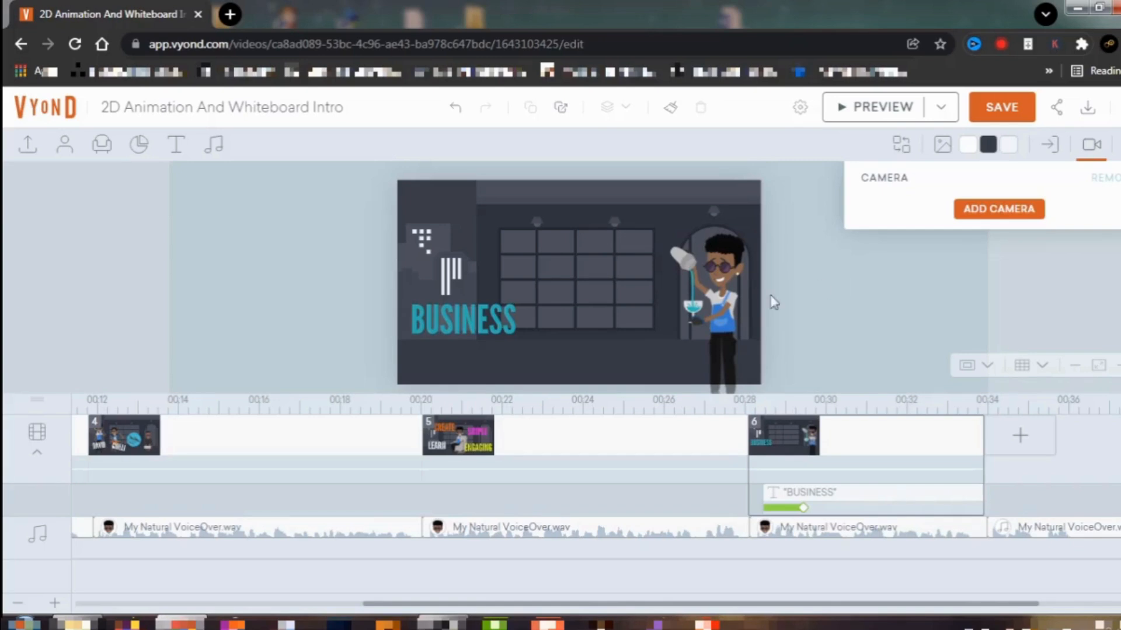
Step: Duplicate the BUSINESS title and place the copy beside it, between the original title and the drink-pouring character
click(484, 319)
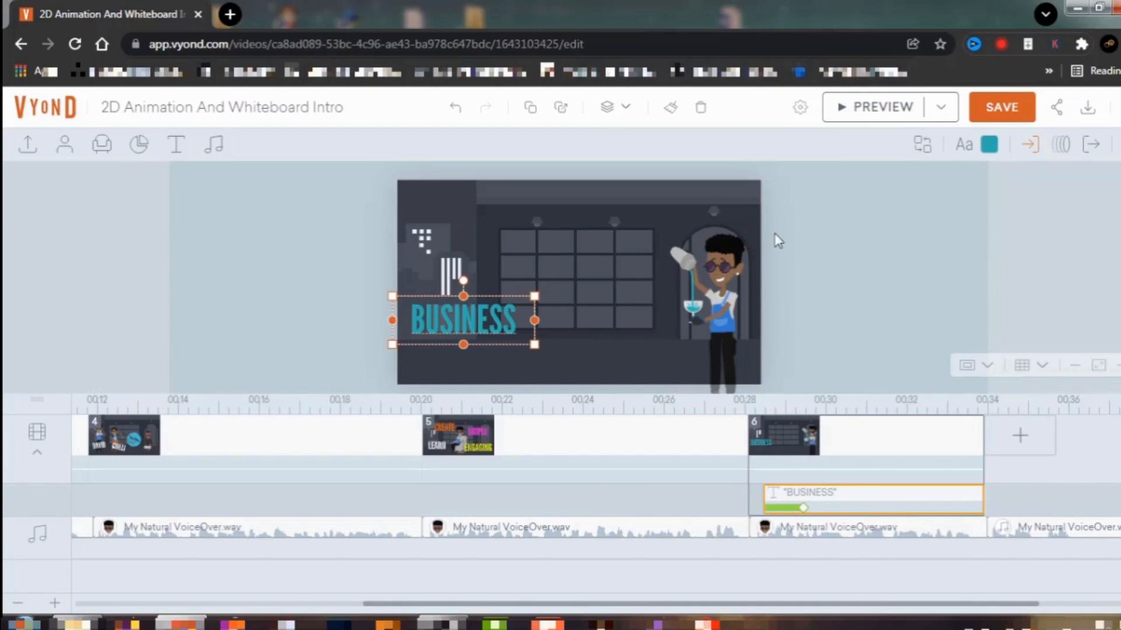
right_click(496, 312)
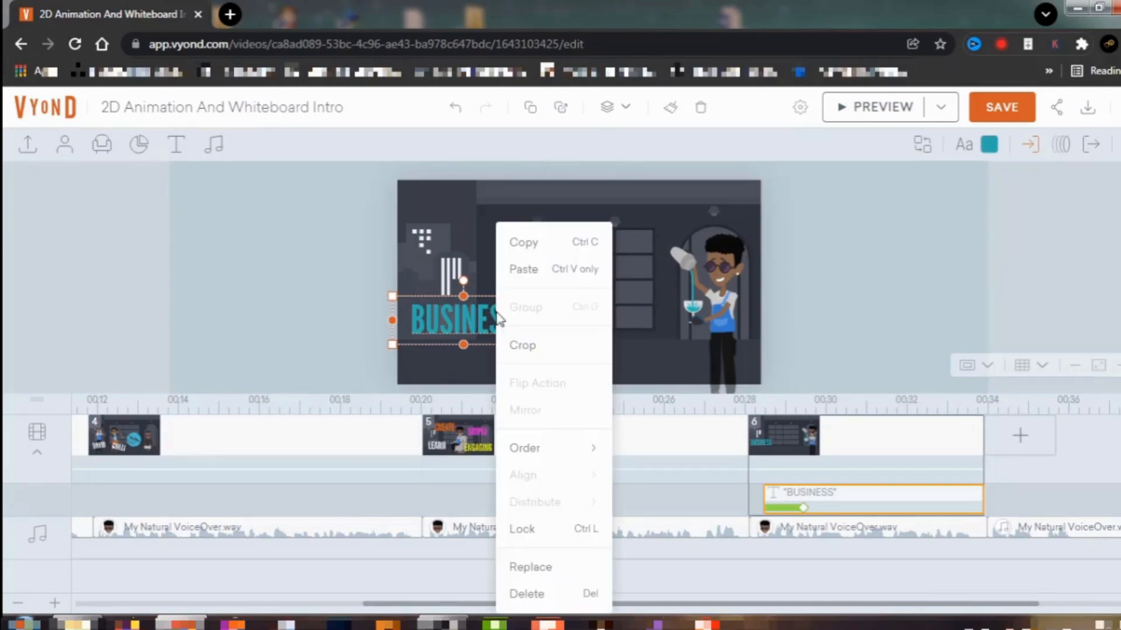
click(533, 251)
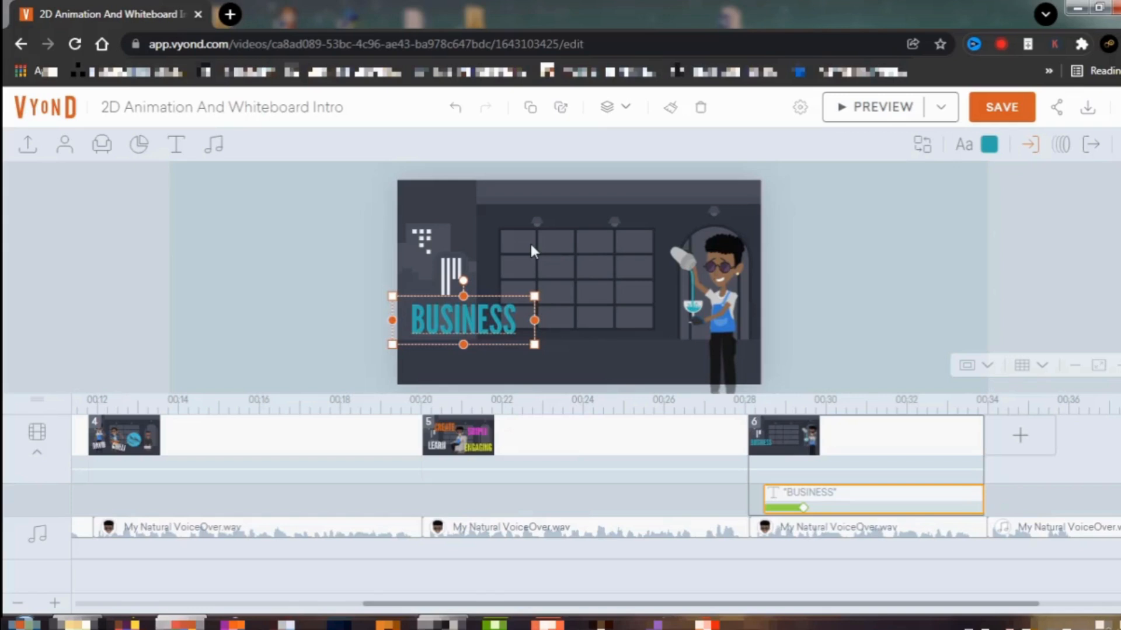
key(ctrl+v)
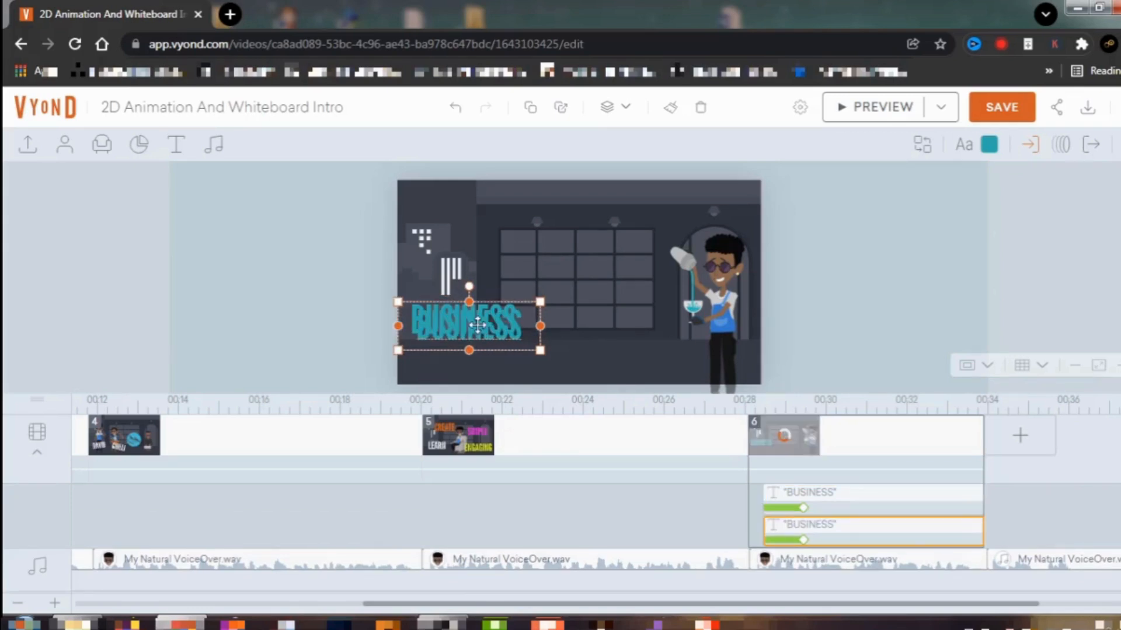
drag(478, 324, 603, 319)
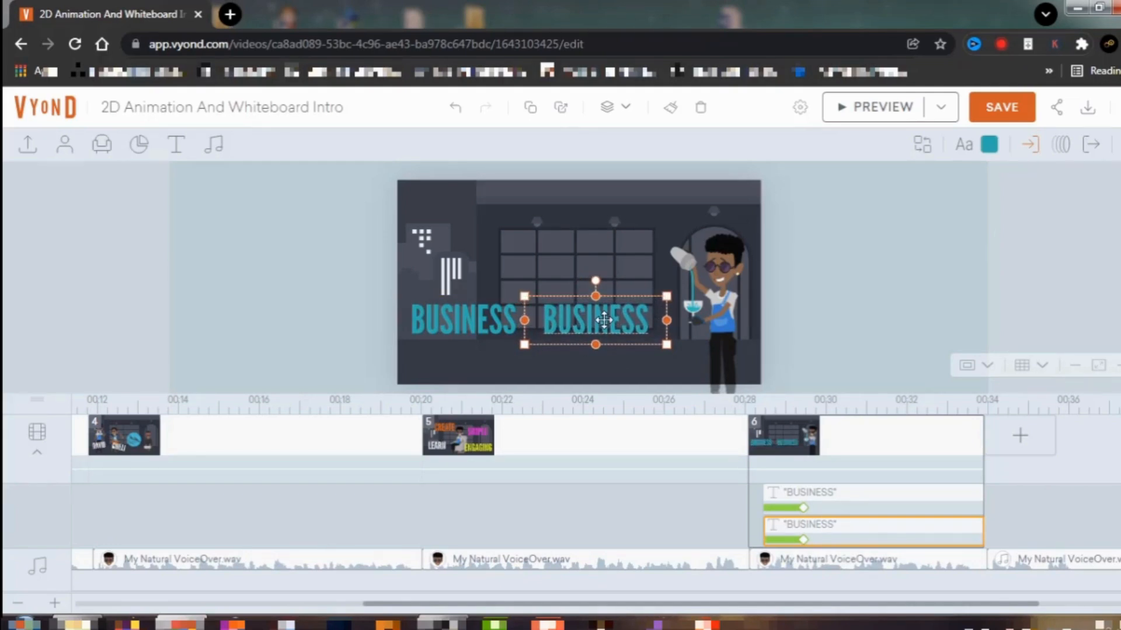
Step: Replace the duplicate title's text with PERSONAL
double_click(603, 319)
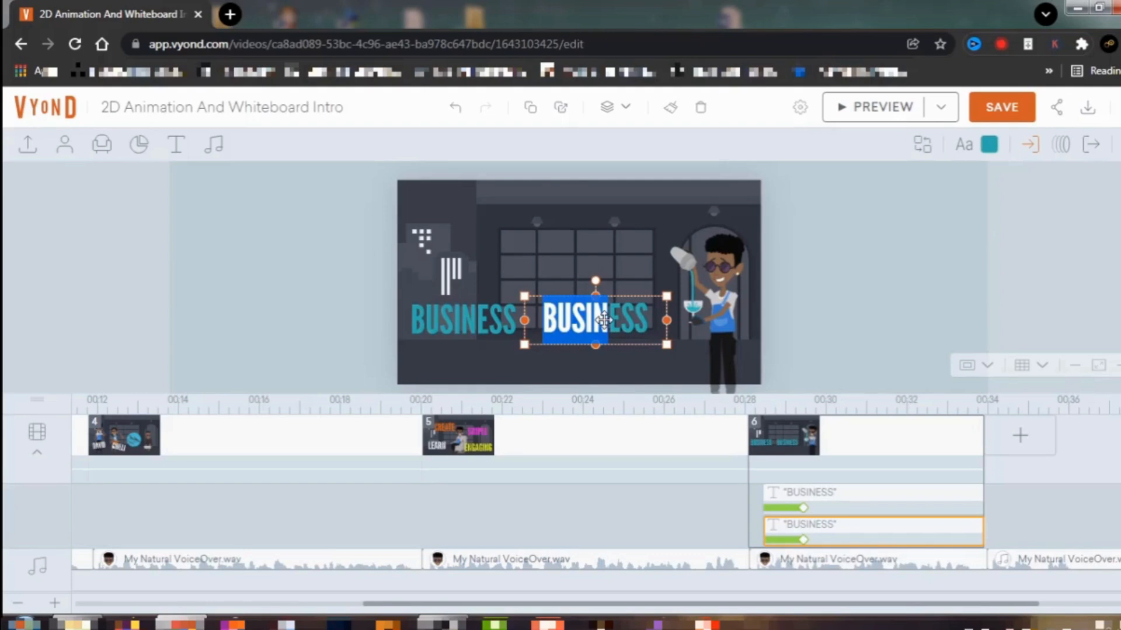
double_click(603, 320)
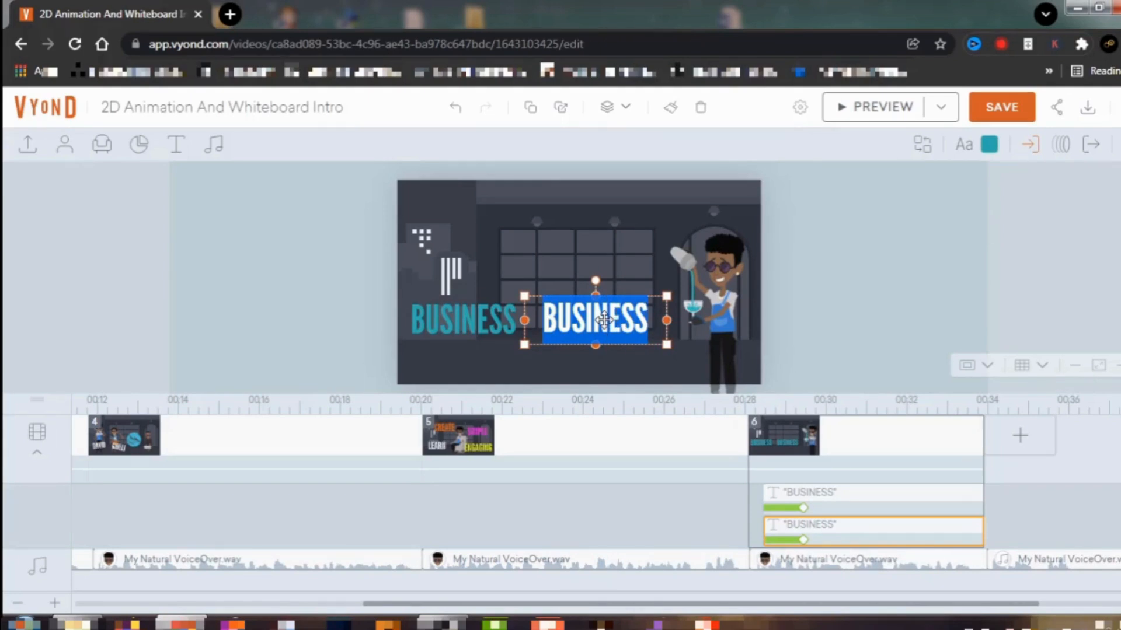
text(PERSONAL)
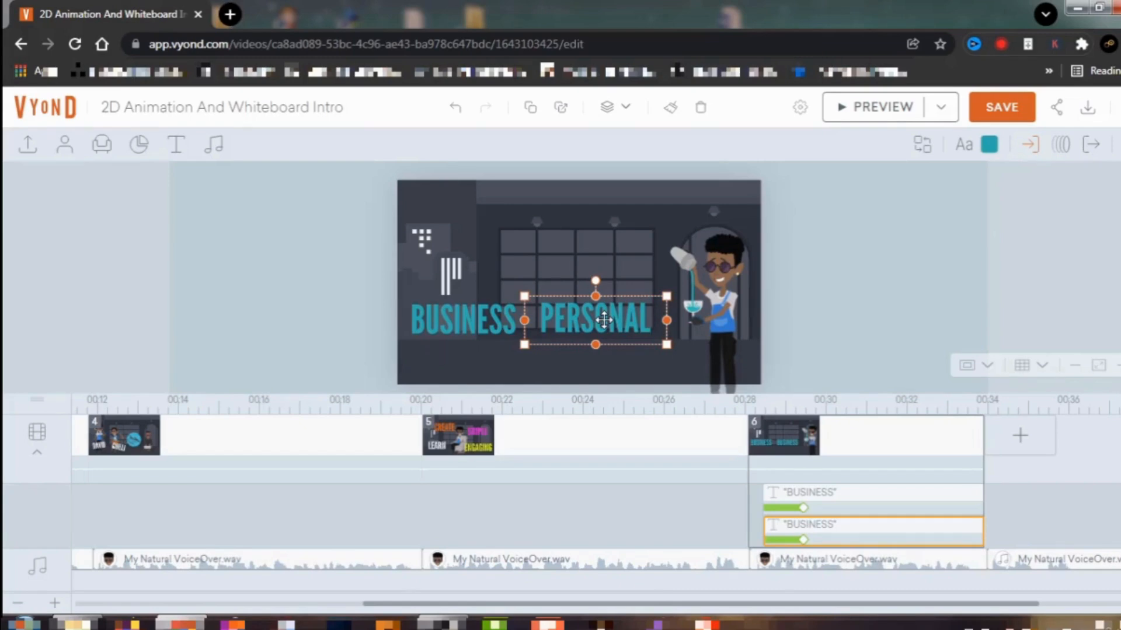
Step: Recolour the PERSONAL title bright yellow (RGB 237, 246, 8) and delay its timeline start until just after the BUSINESS enter effect ends
double_click(603, 320)
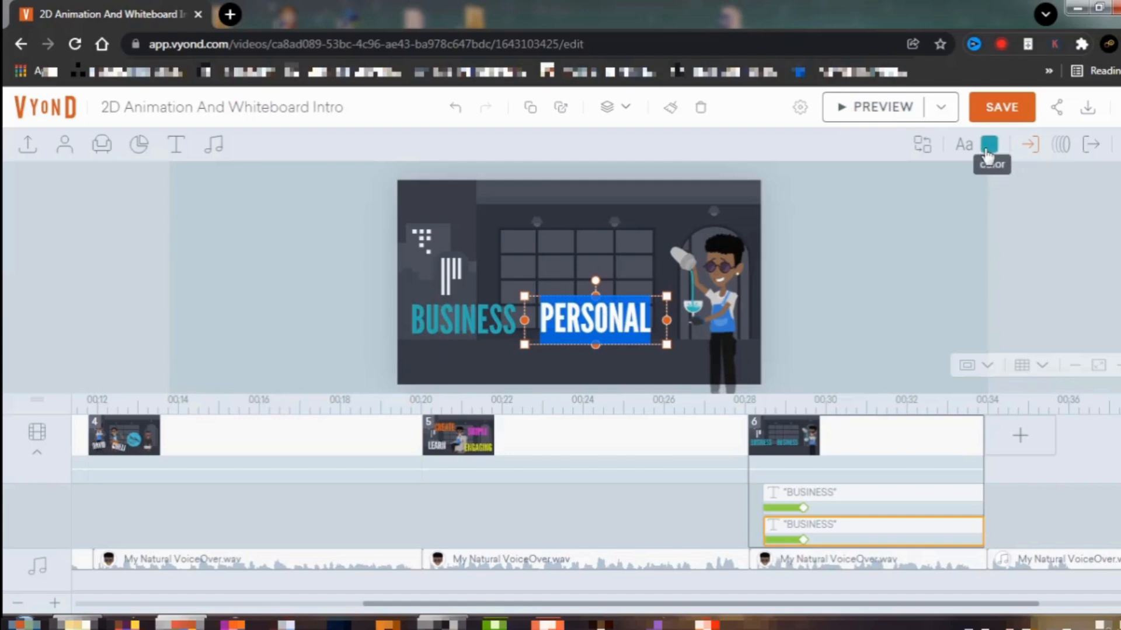
click(987, 152)
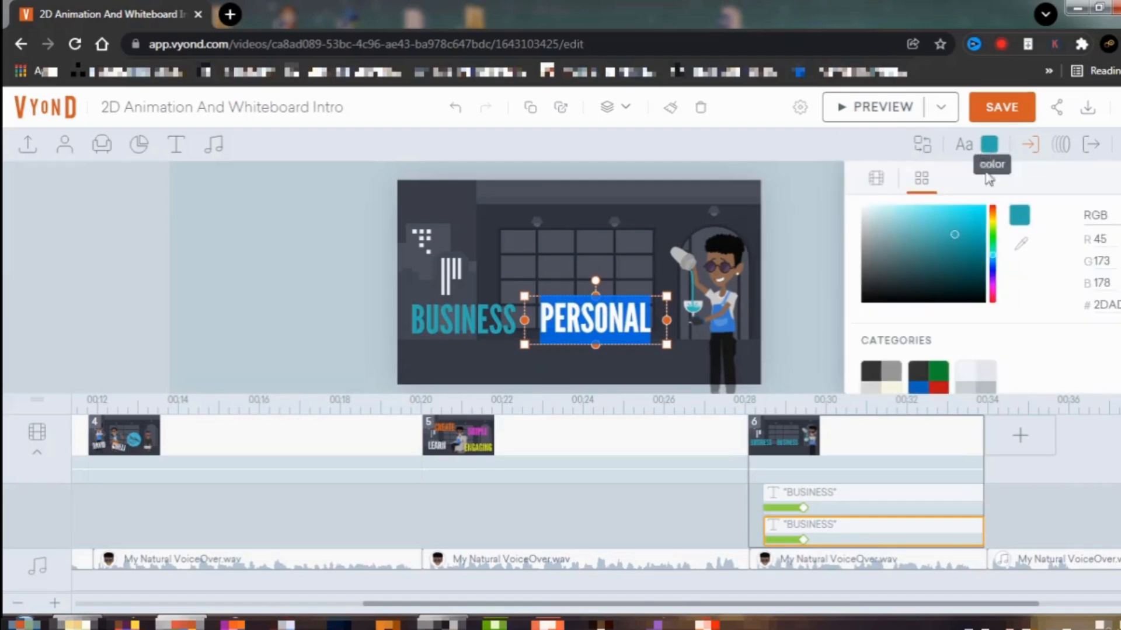
click(993, 222)
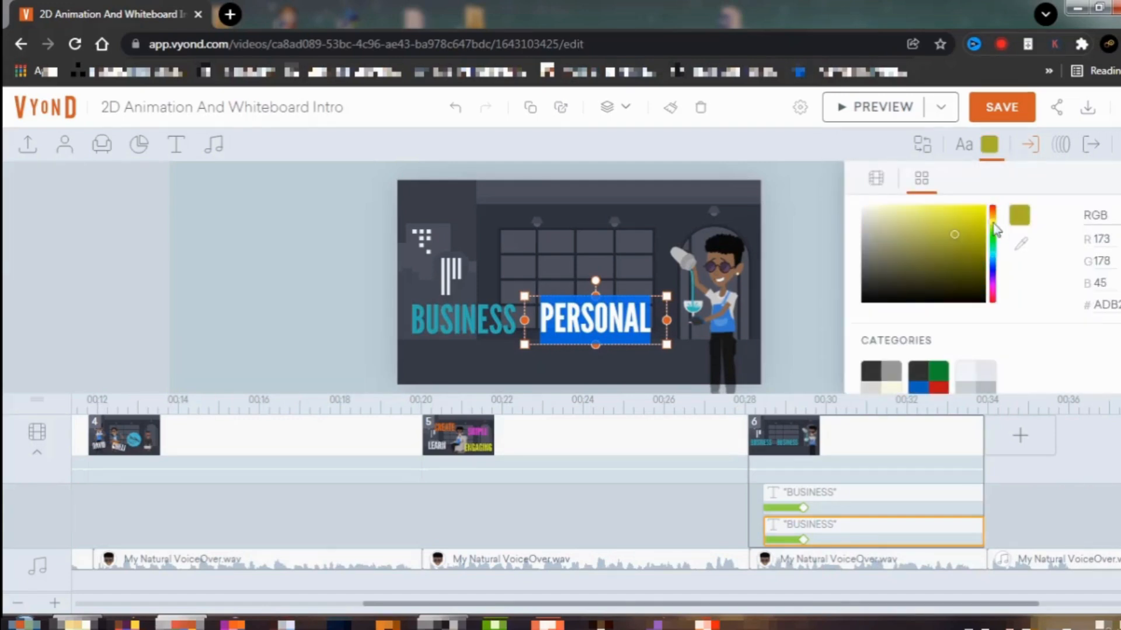
click(829, 260)
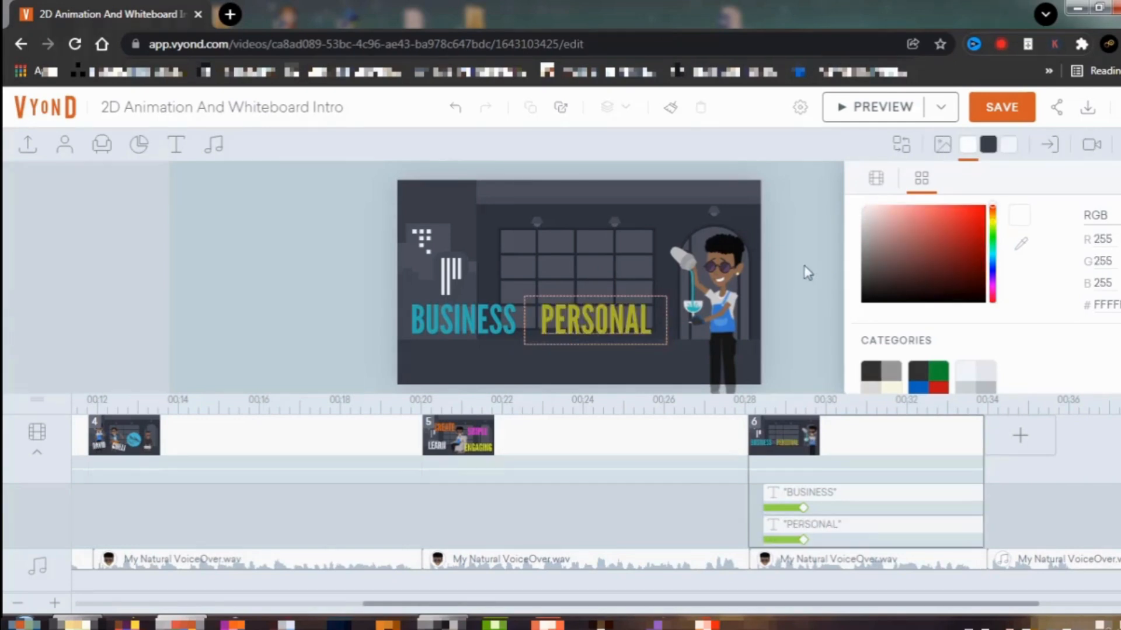
click(633, 315)
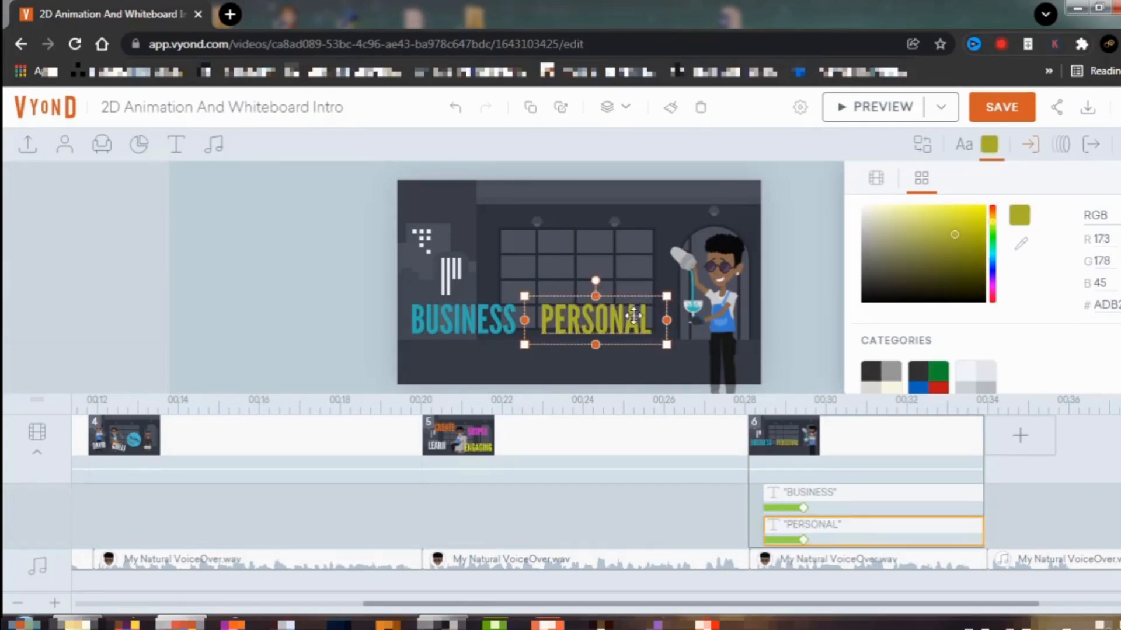
click(985, 213)
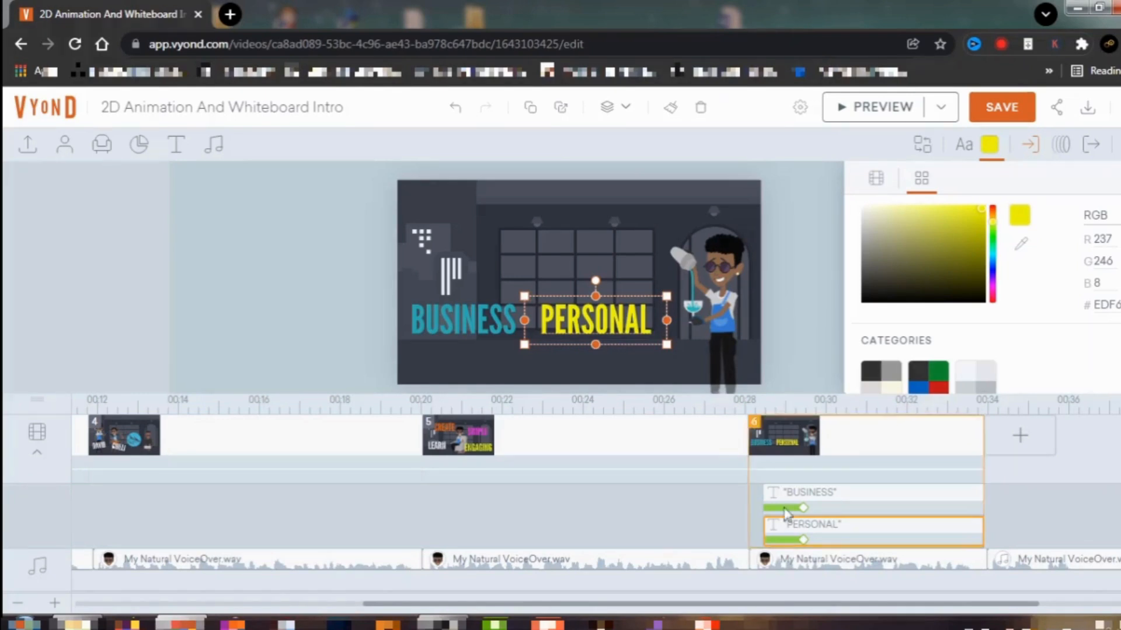
drag(765, 526, 812, 527)
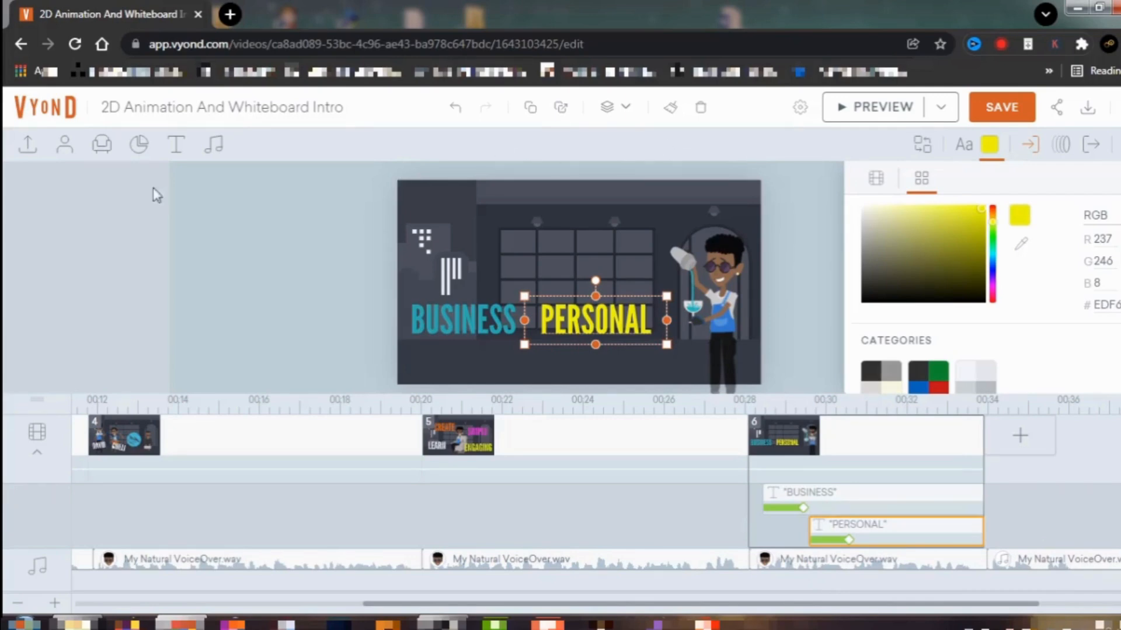
Step: Add the Office character with white shirt and yellow tie to scene 6, shrink him and stand him above the BUSINESS title
click(67, 153)
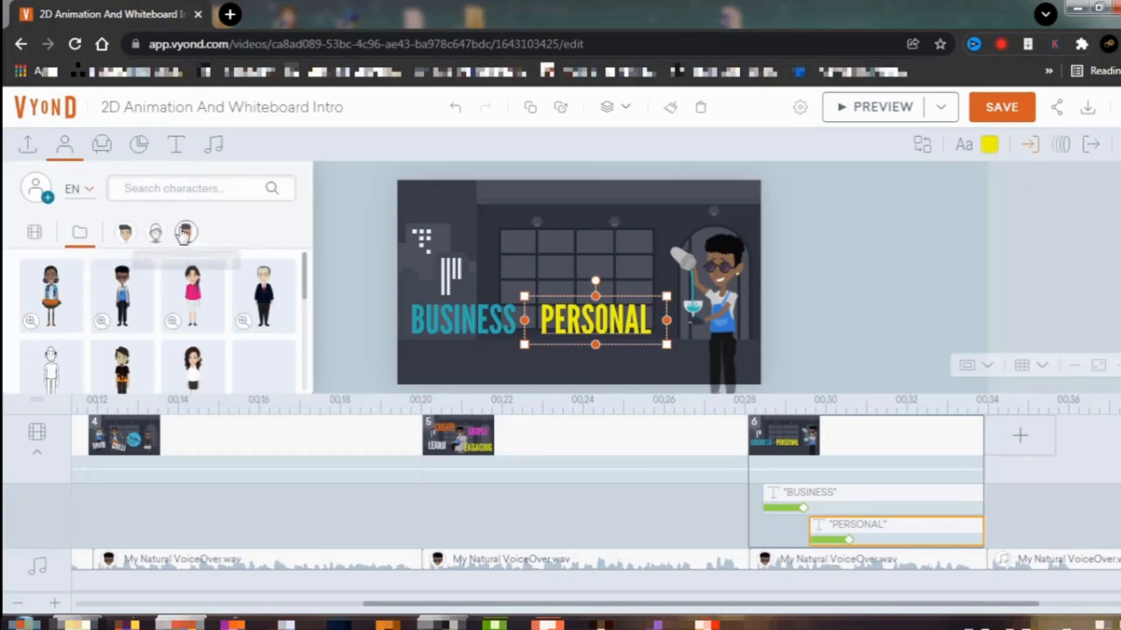
click(126, 233)
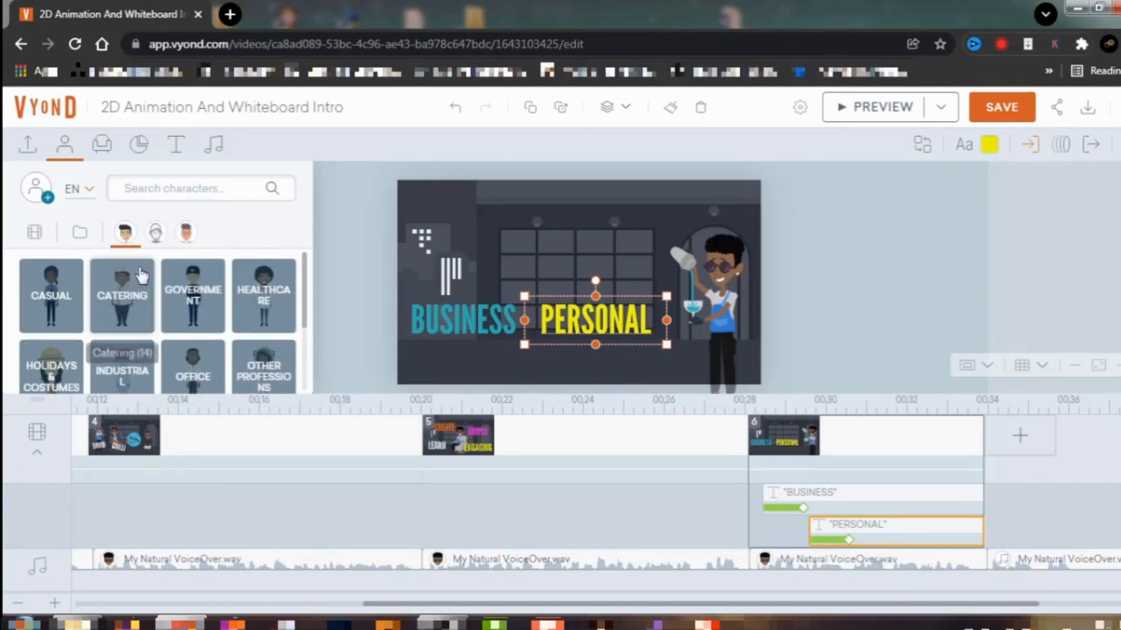
click(192, 371)
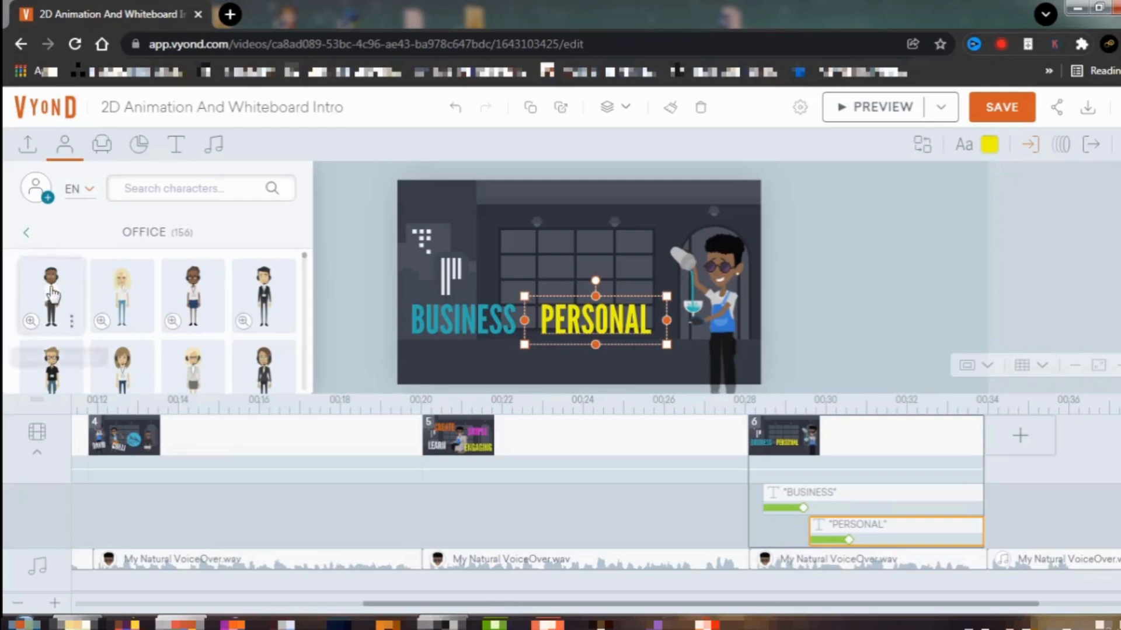
drag(51, 294, 470, 232)
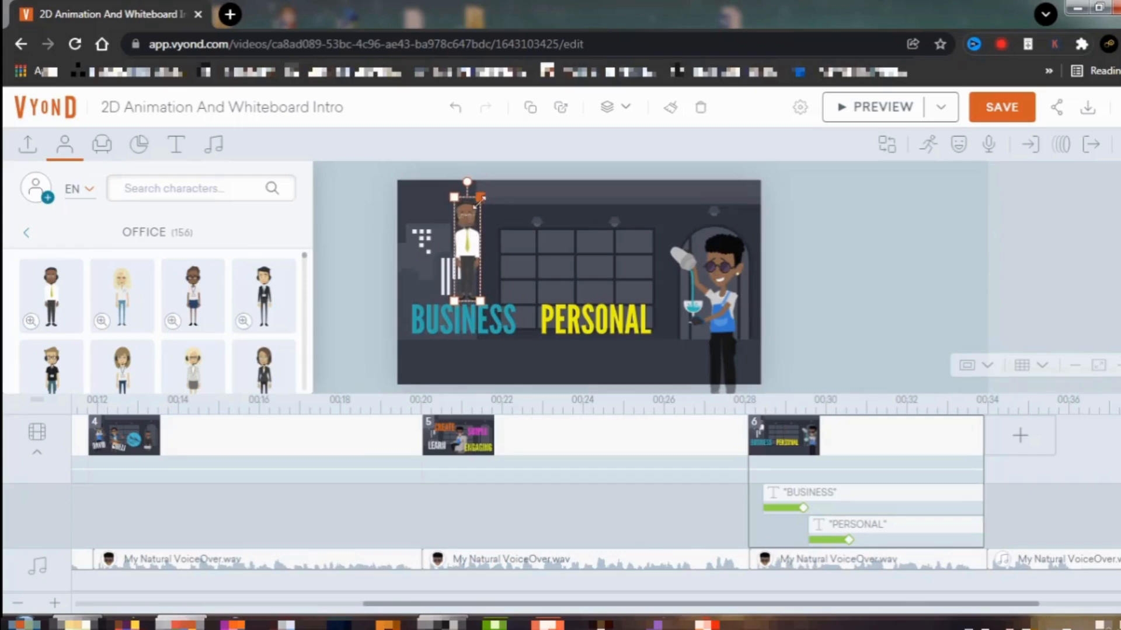
drag(473, 221, 485, 255)
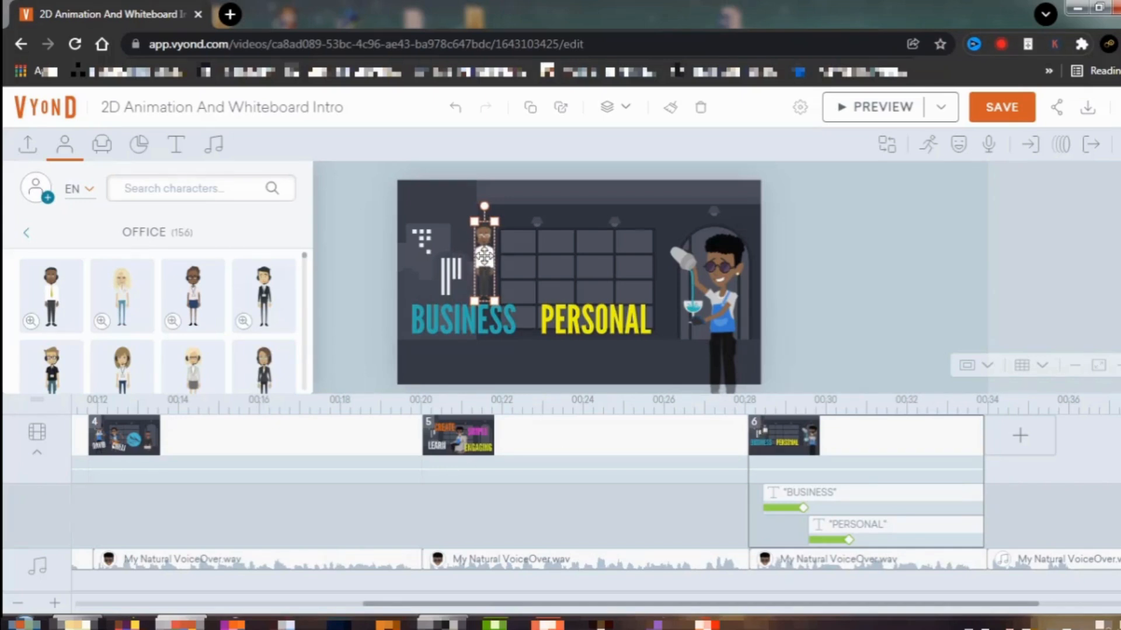
drag(487, 259, 482, 263)
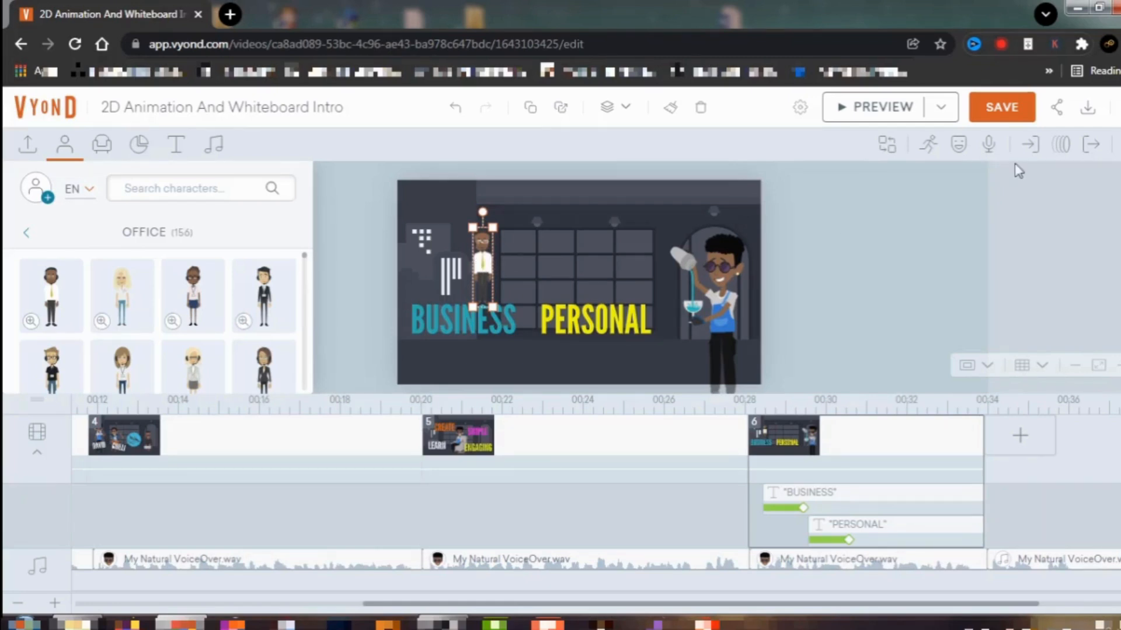
Step: Search the actions for WORK, give the office character the Customer service desk action and centre him above the BUSINESS title
click(930, 146)
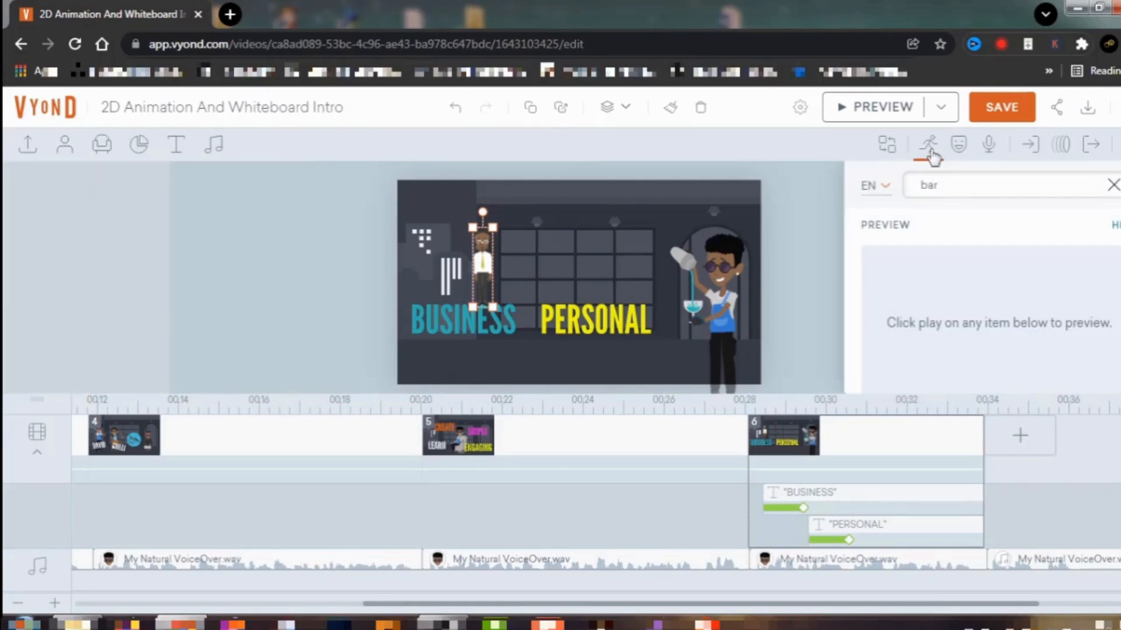
double_click(950, 183)
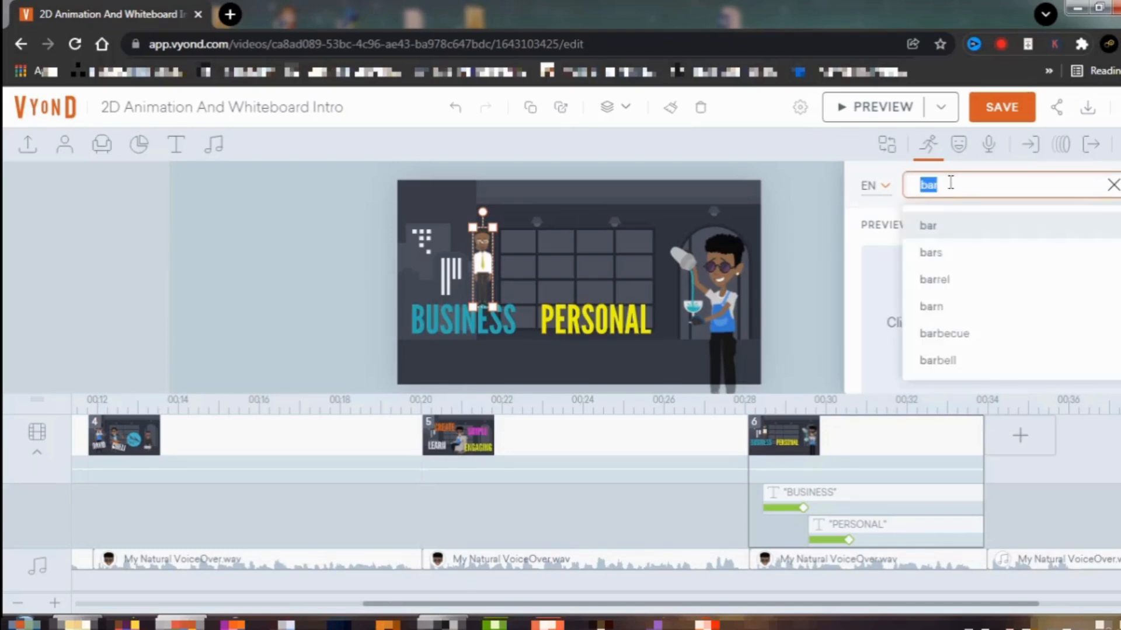
text(WORK)
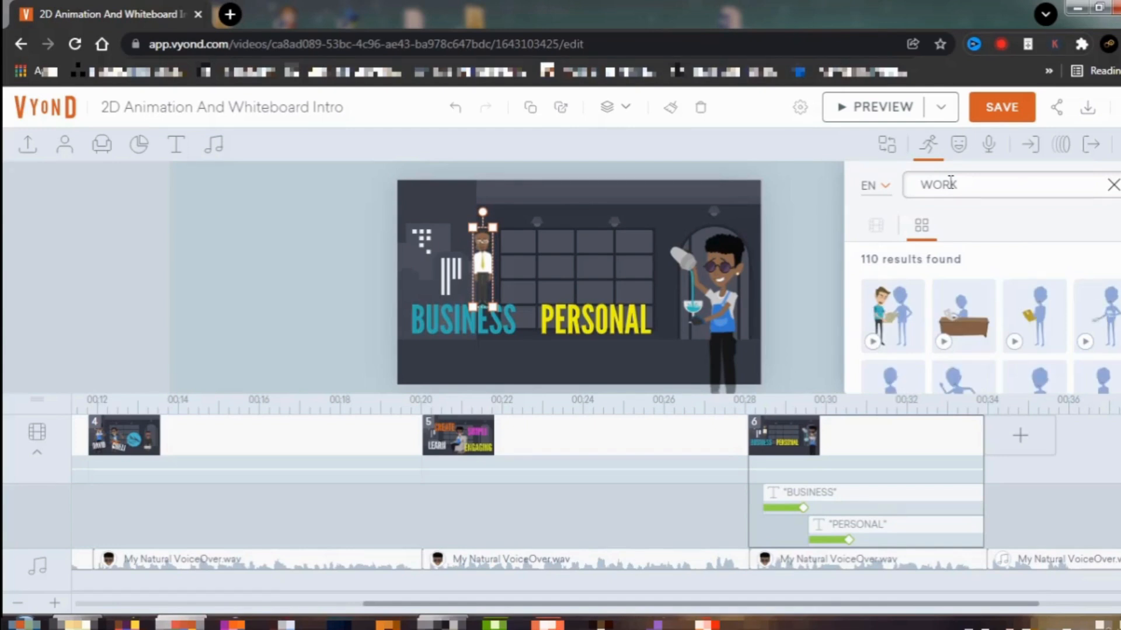
click(955, 314)
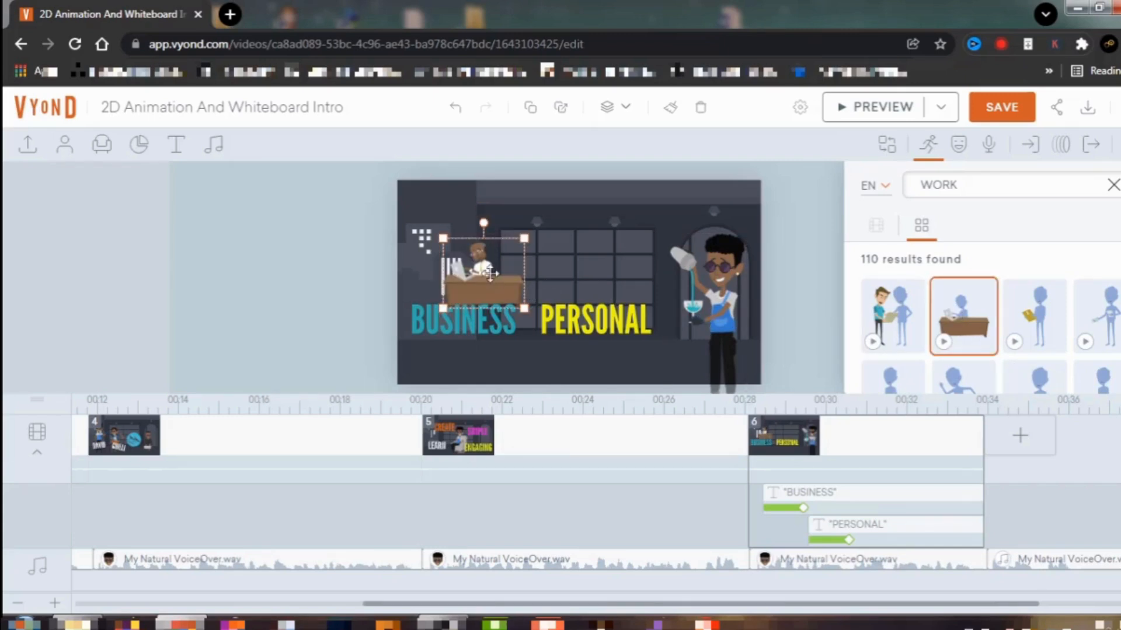
drag(490, 272, 477, 271)
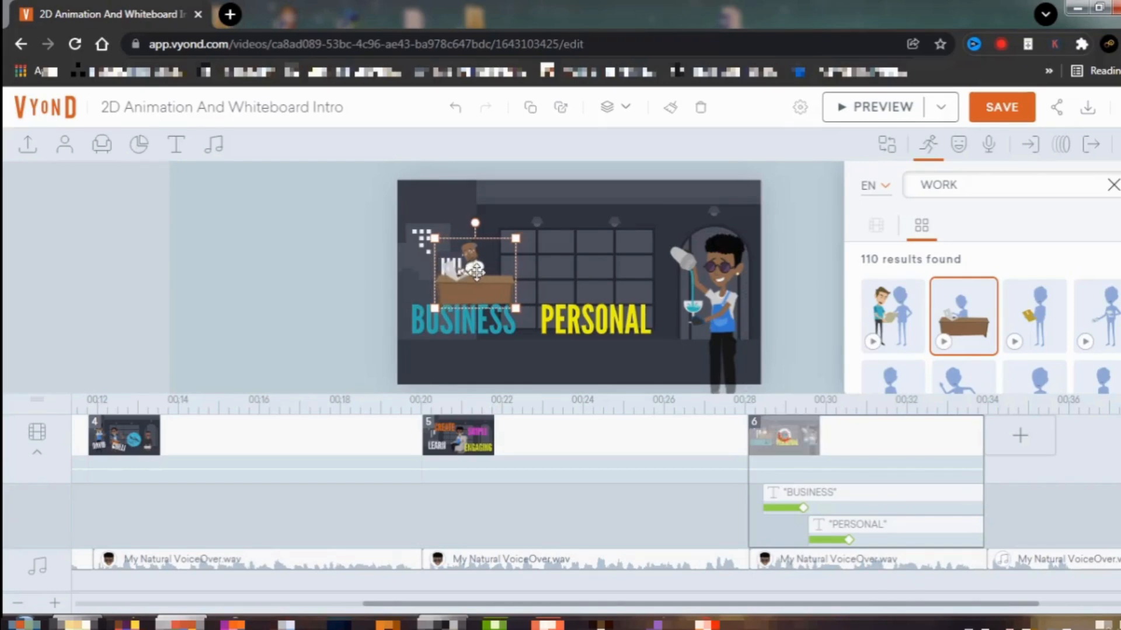
Step: Give the desk character the Hand Slide - Lower Right enter effect and delay his start on the timeline to 29.292 s
click(1037, 147)
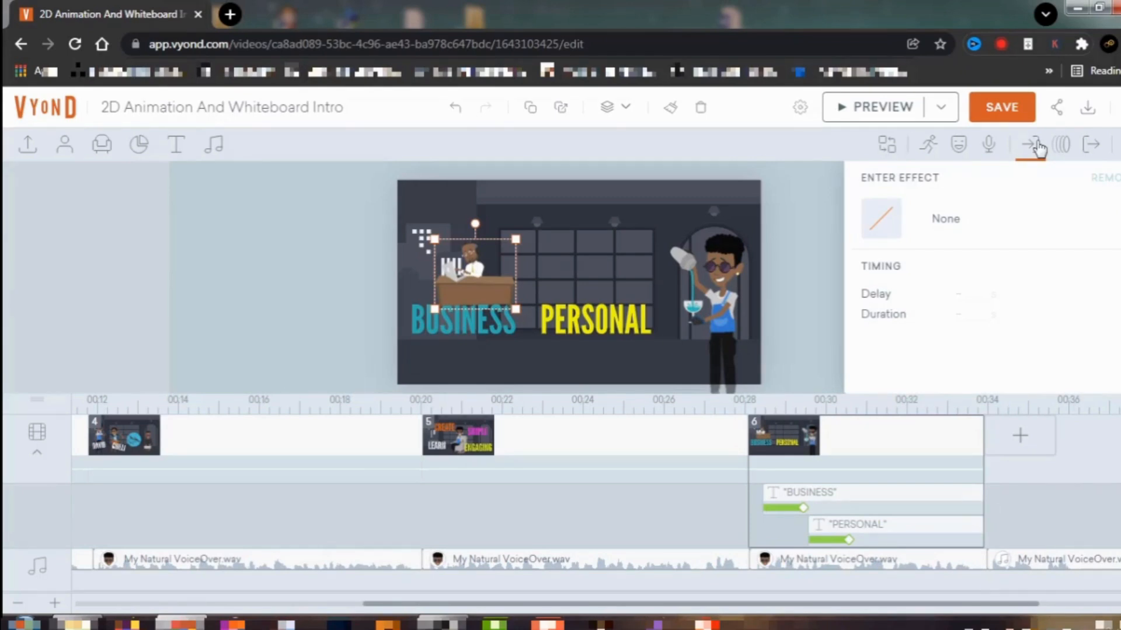
click(979, 228)
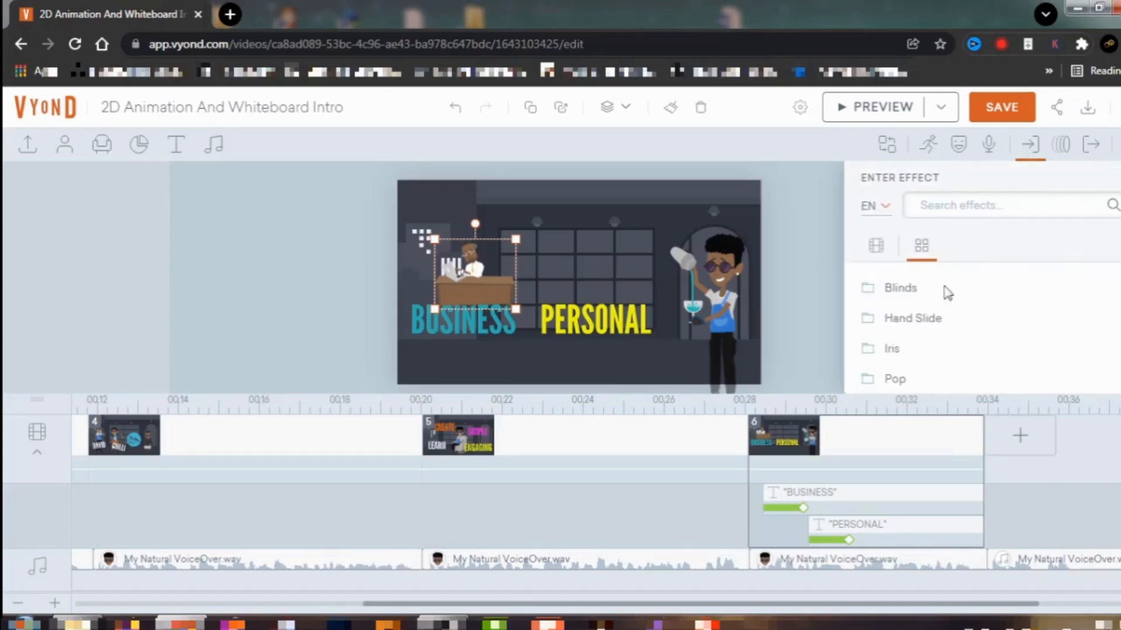
click(922, 328)
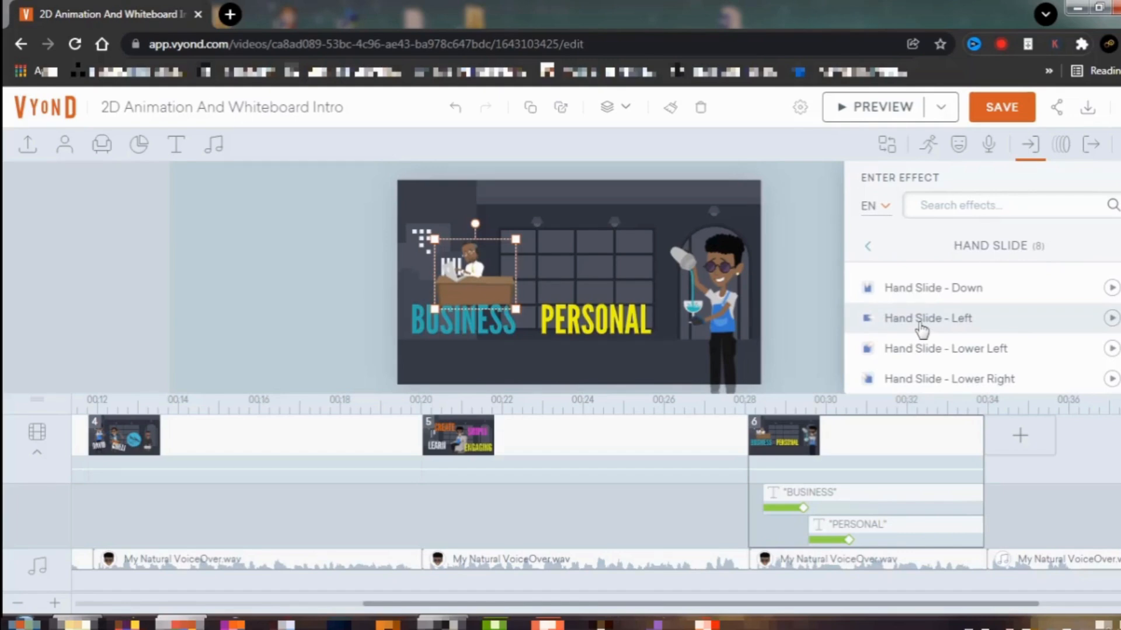
click(905, 381)
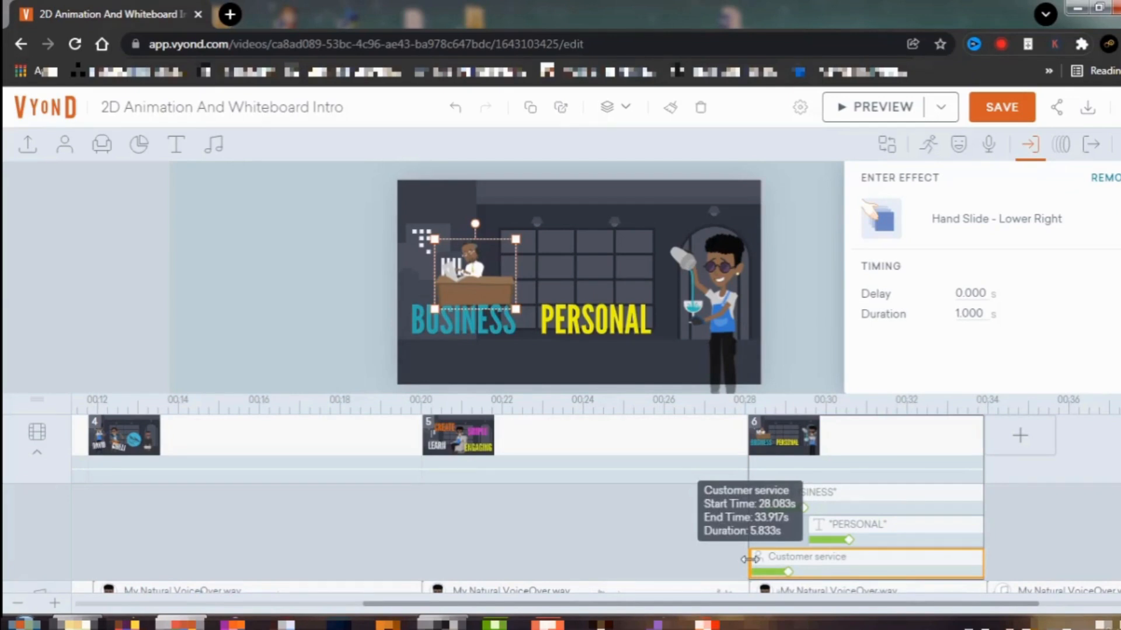
drag(749, 558, 798, 555)
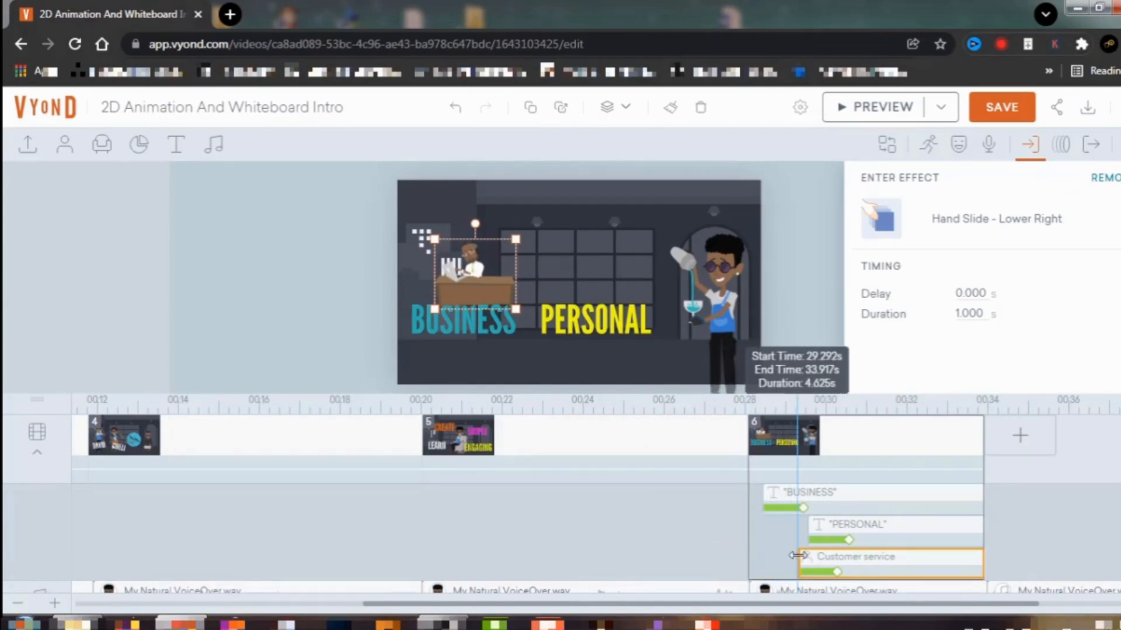
Step: Shorten the BUSINESS title's enter effect to 0.833 s and delay the PERSONAL title's start until just after the desk character's effect ends
click(799, 508)
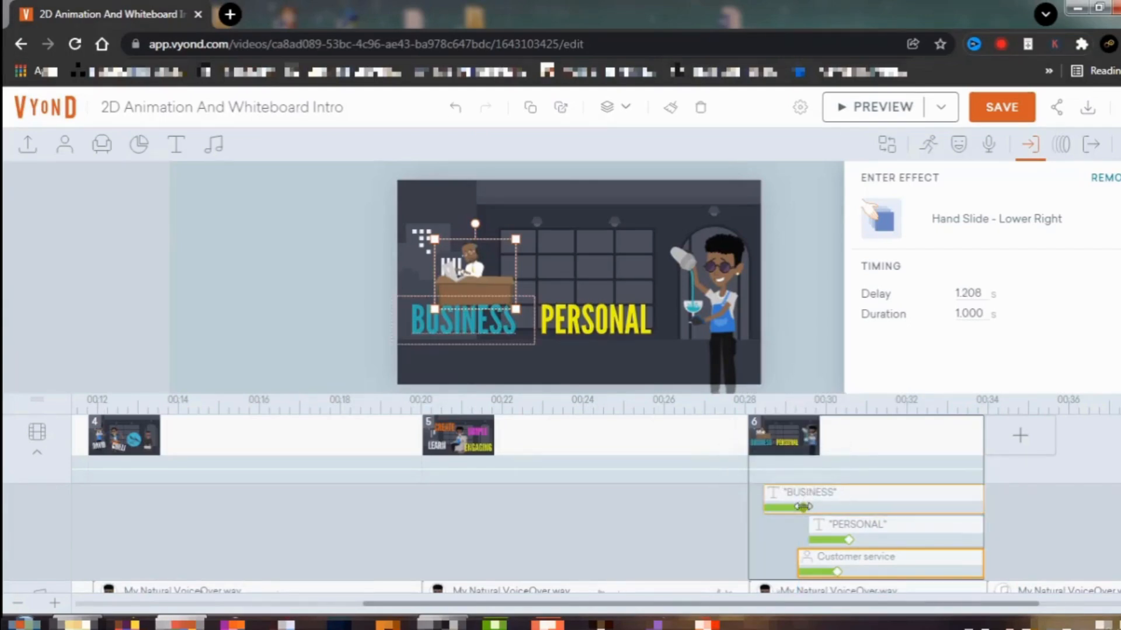
drag(798, 507, 796, 507)
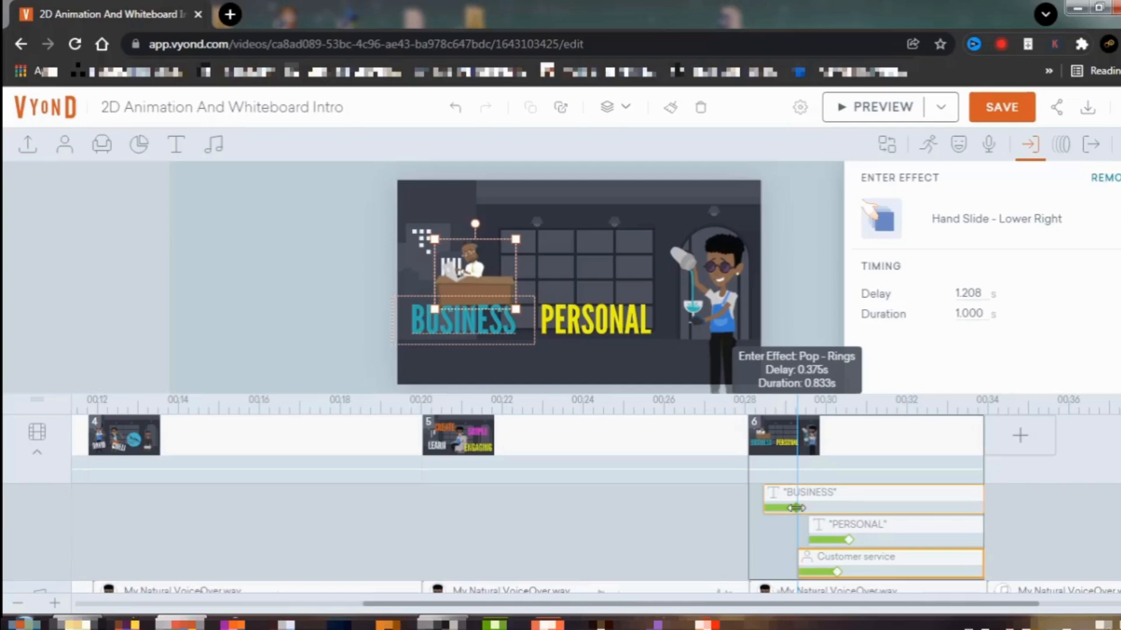
click(811, 529)
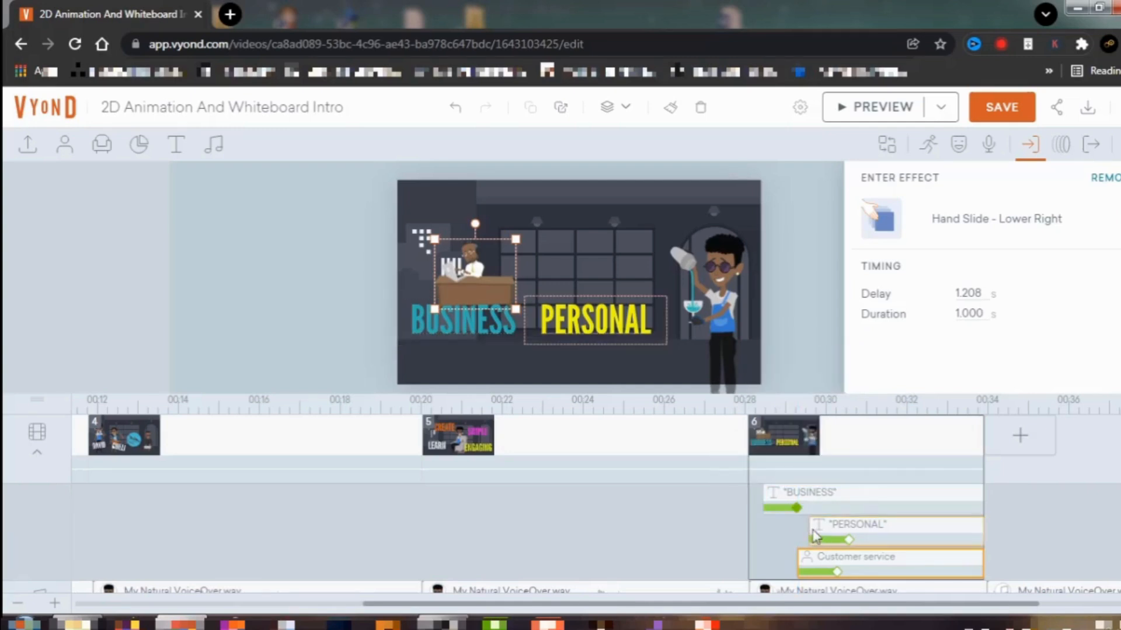
drag(811, 529, 841, 527)
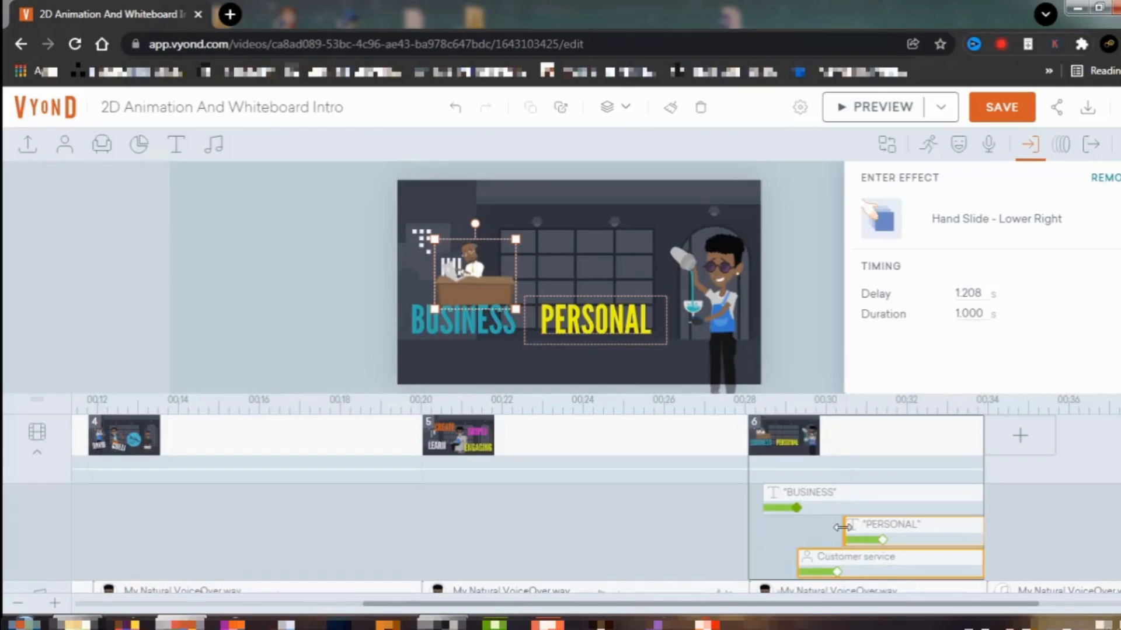
Step: Look through the Holidays & Costumes characters in the black-and-white whiteboard style
click(944, 527)
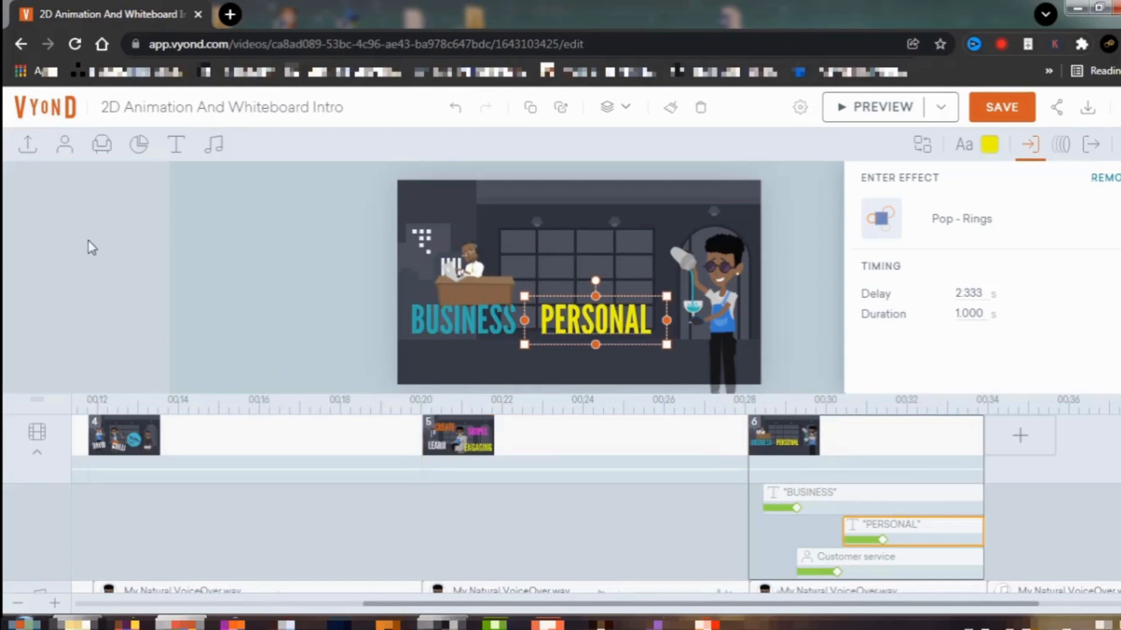
click(64, 150)
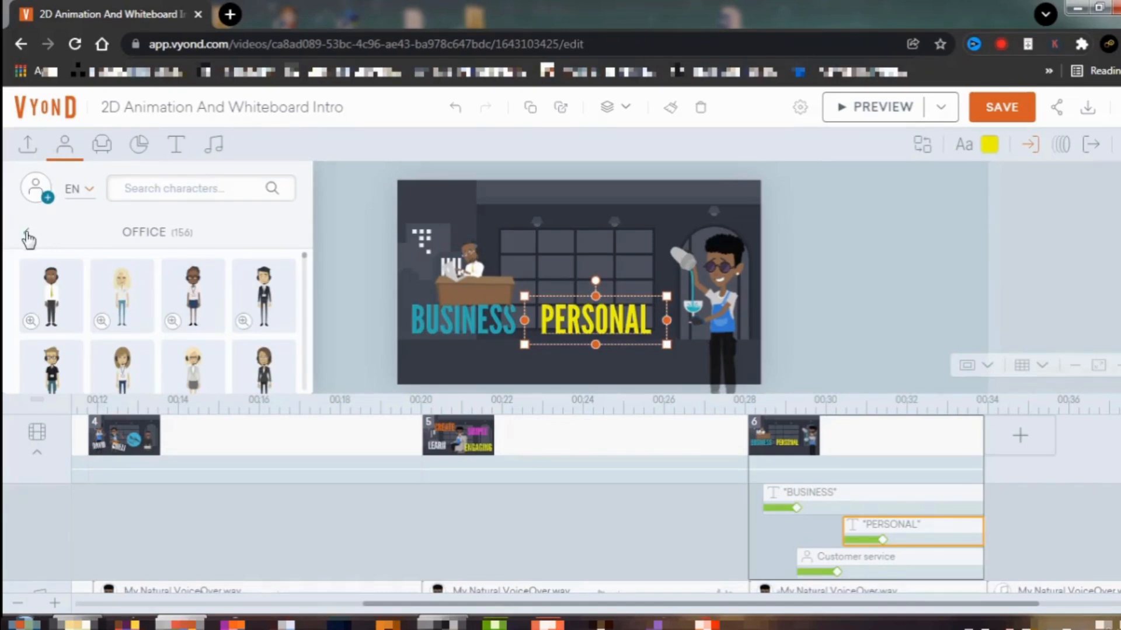
click(27, 236)
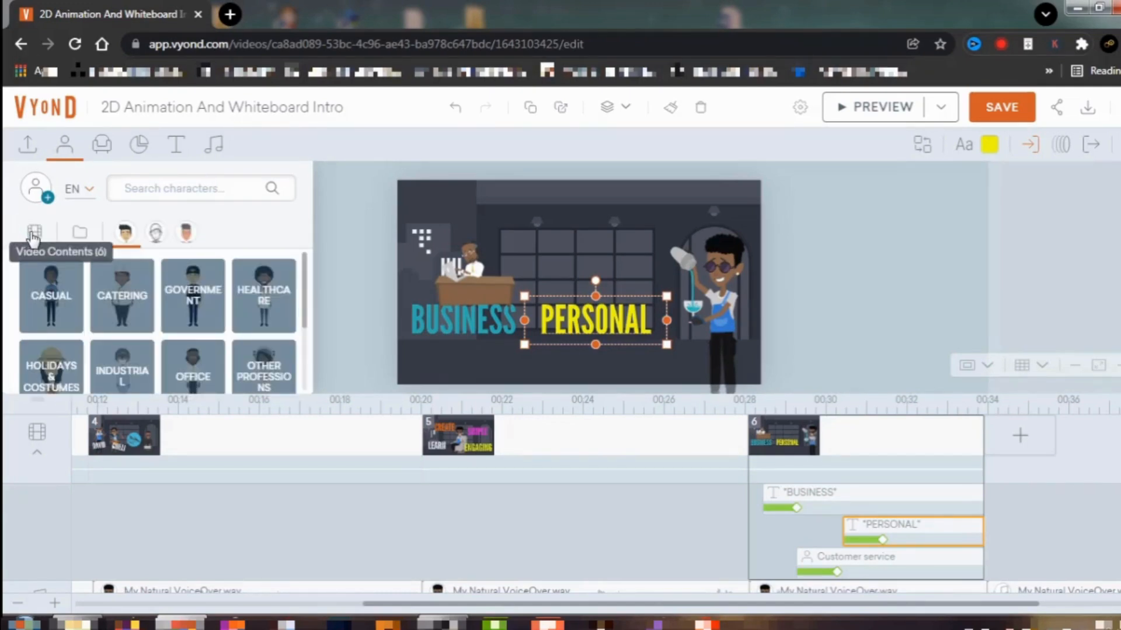
click(155, 233)
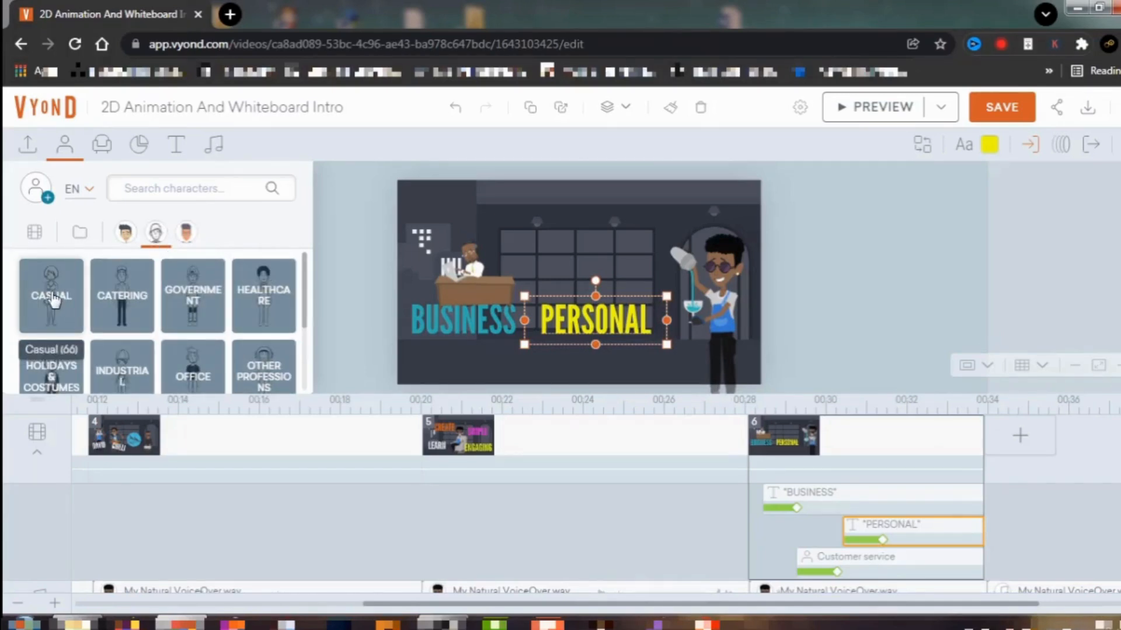
click(58, 378)
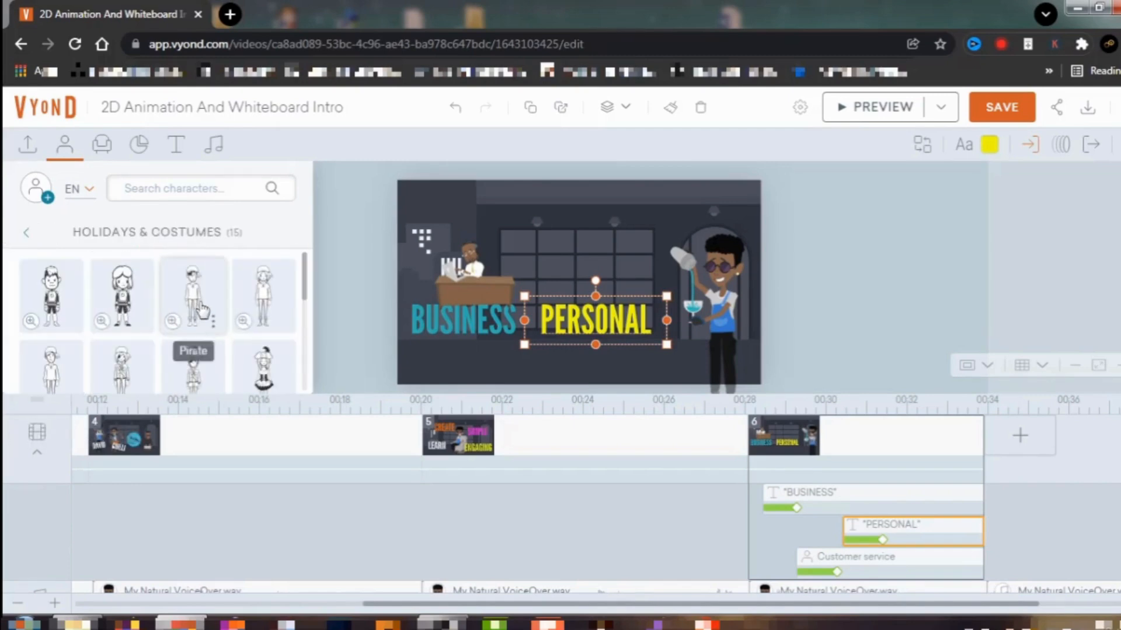
scroll(201, 310, down, 2)
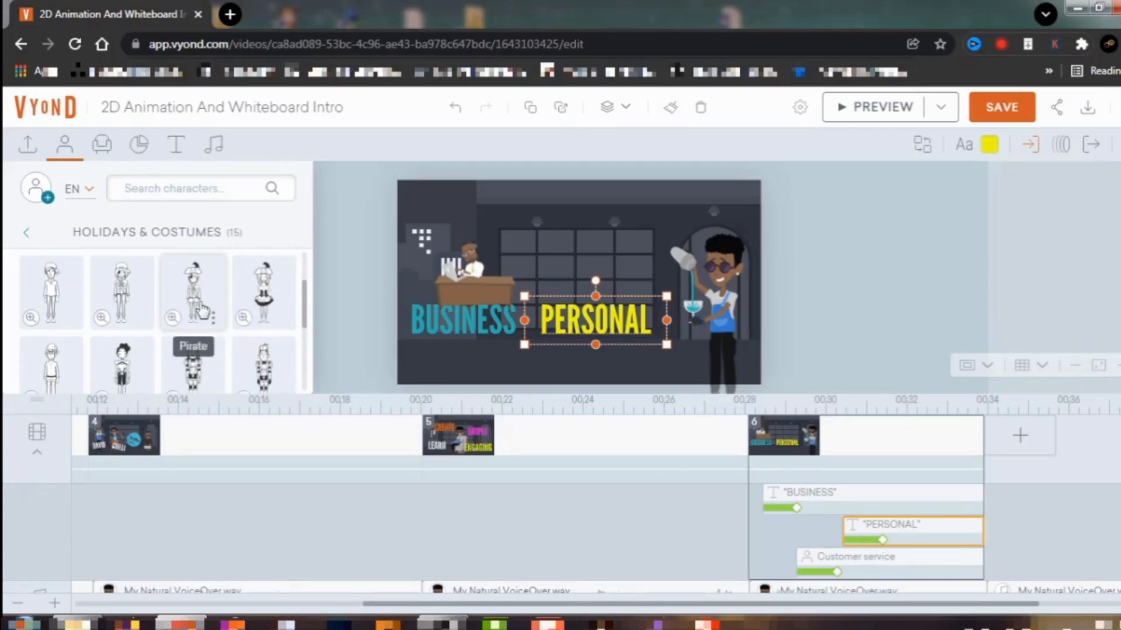
scroll(202, 310, down, 2)
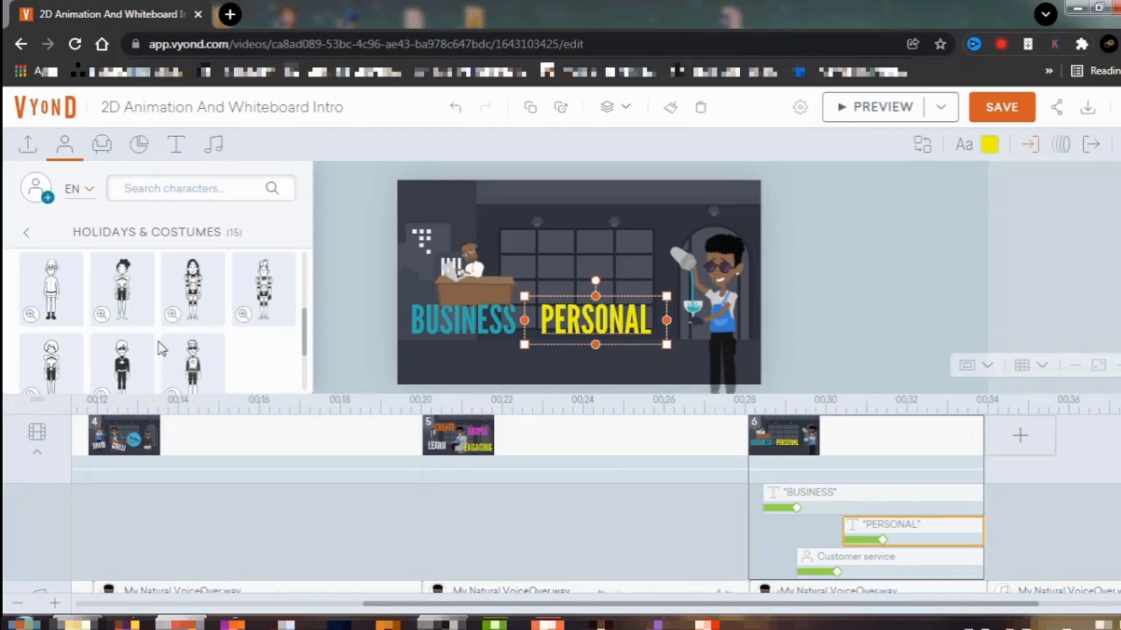
scroll(158, 350, up, 4)
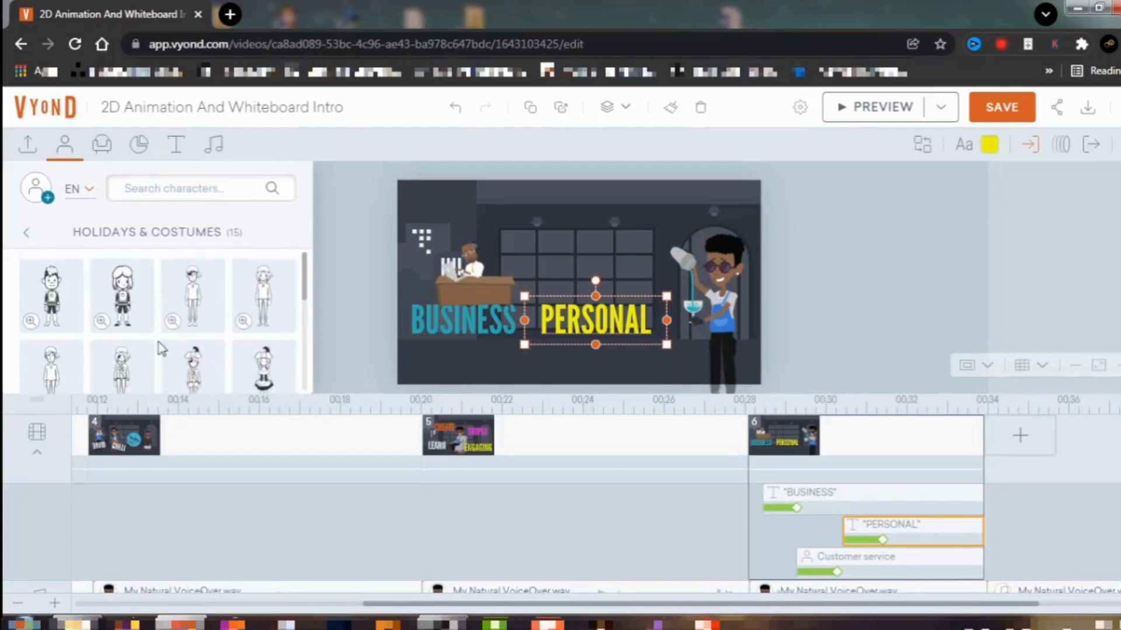
click(27, 234)
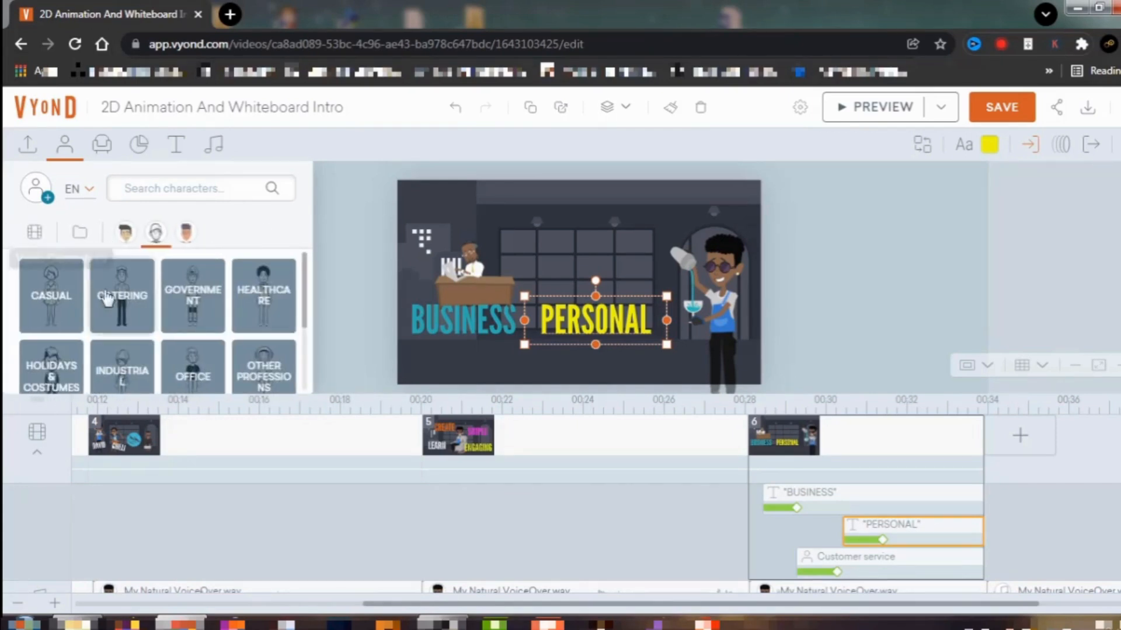
Step: Add the whiteboard-style Casual woman in a black top to scene 6, shrink her and move her above the PERSONAL title
click(59, 306)
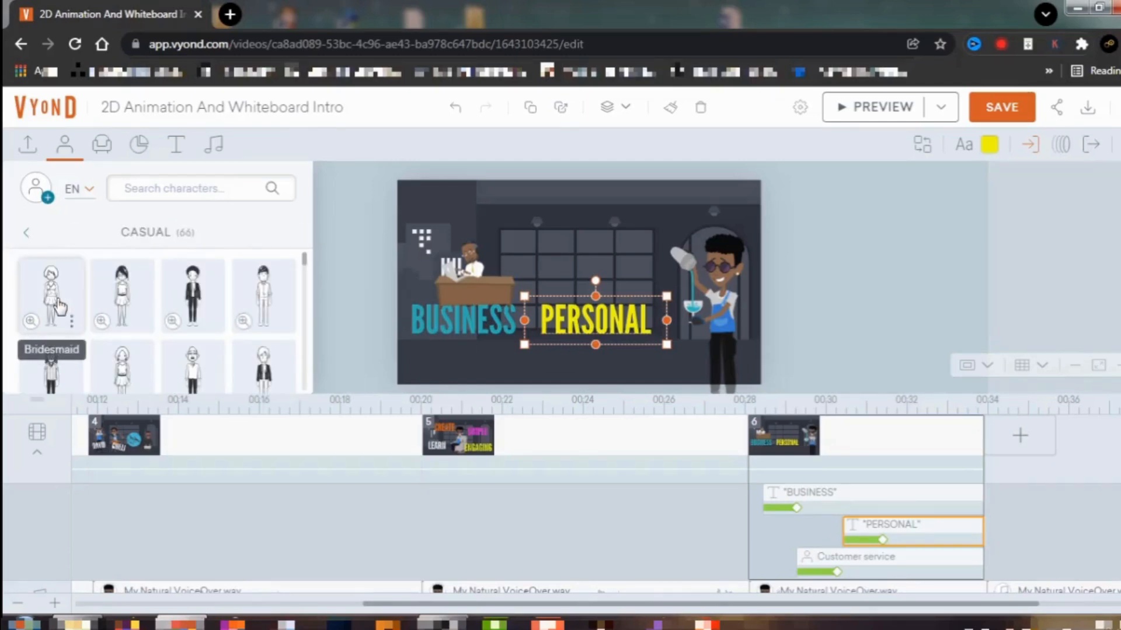
click(26, 233)
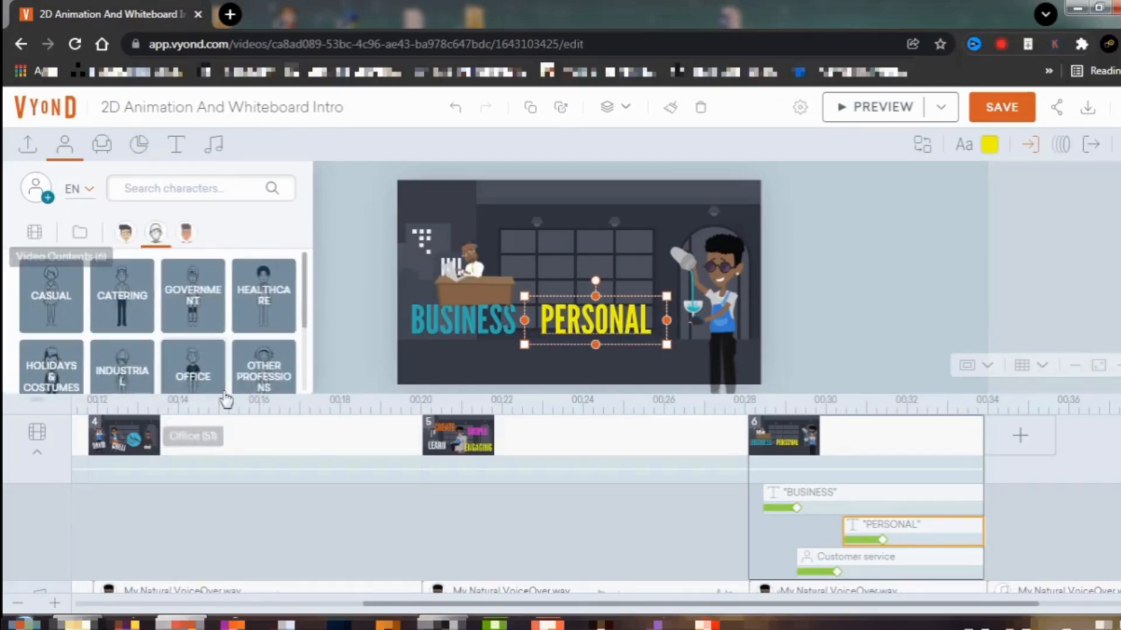
click(44, 295)
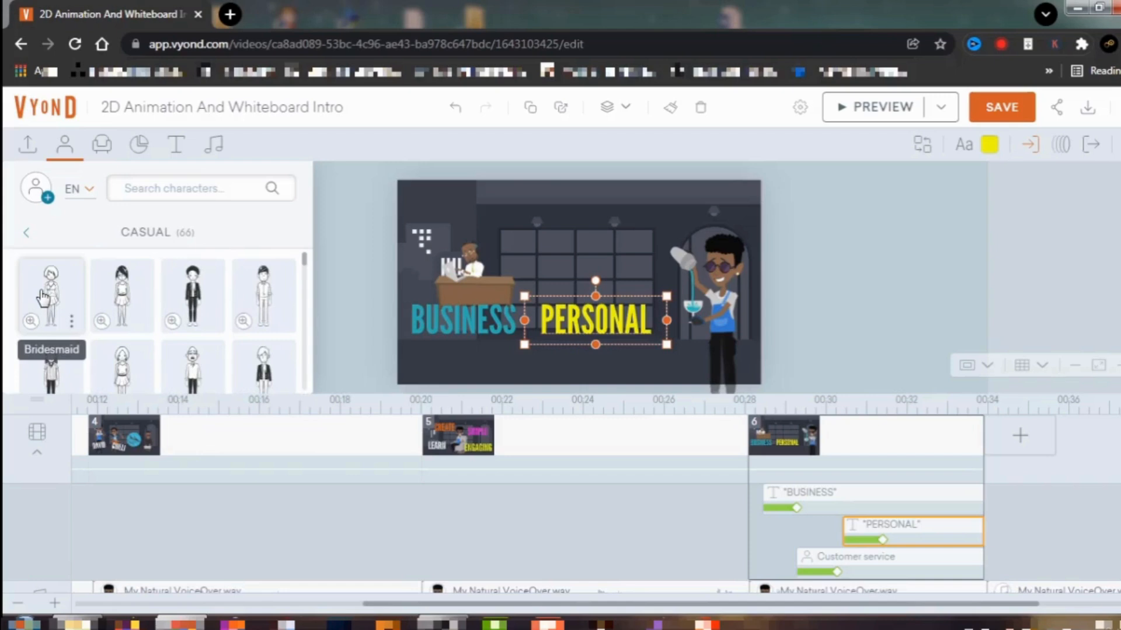
scroll(228, 287, down, 2)
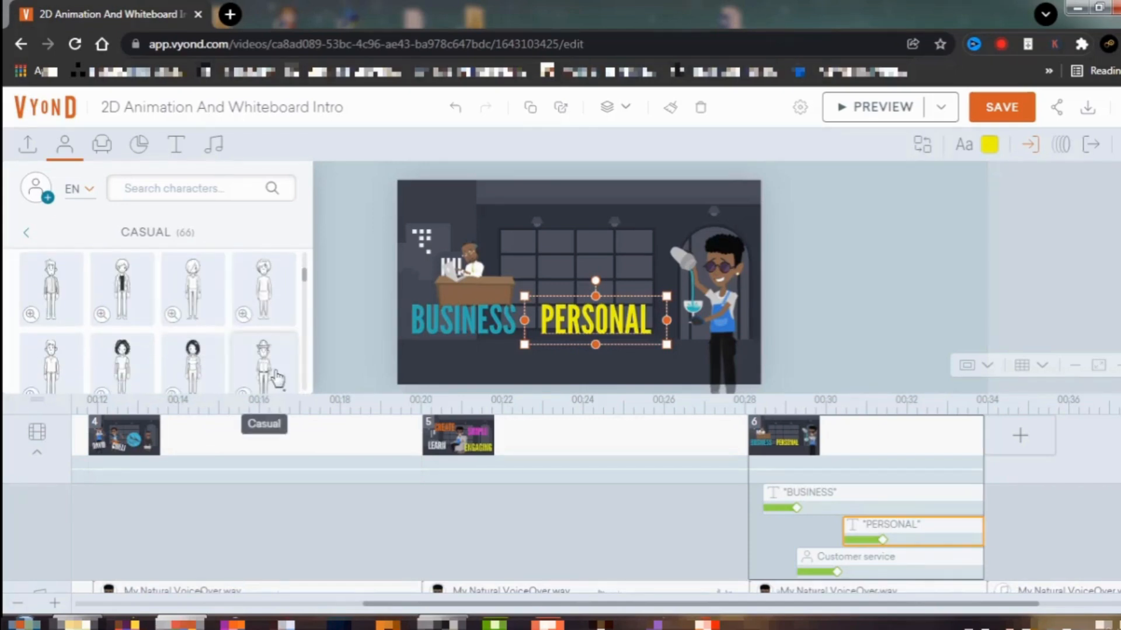
scroll(264, 370, down, 1)
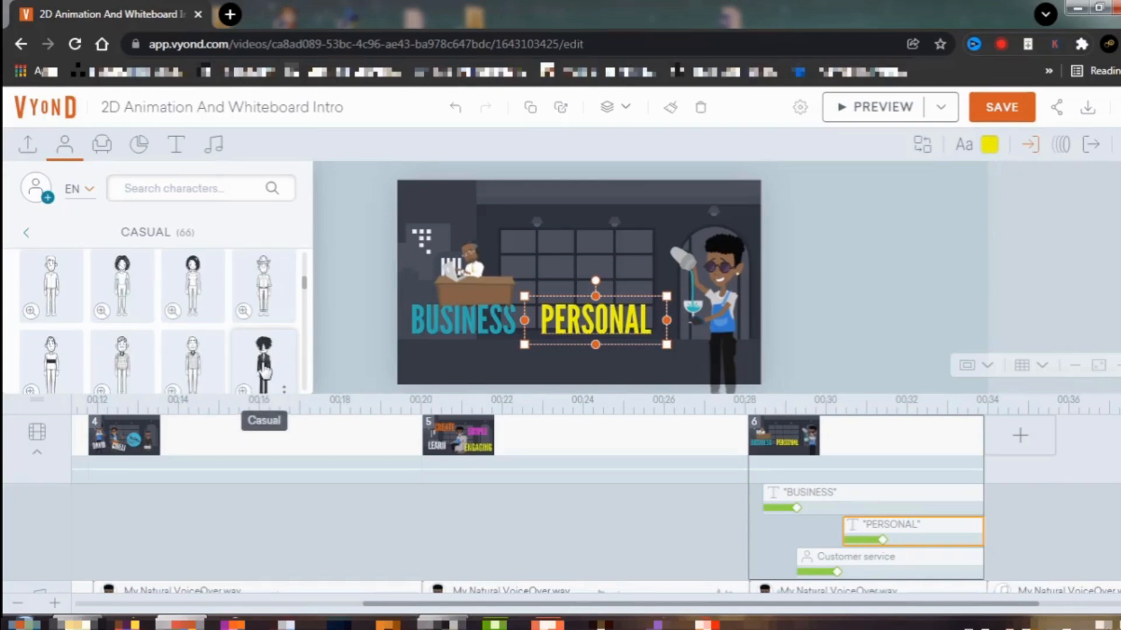
scroll(264, 370, down, 1)
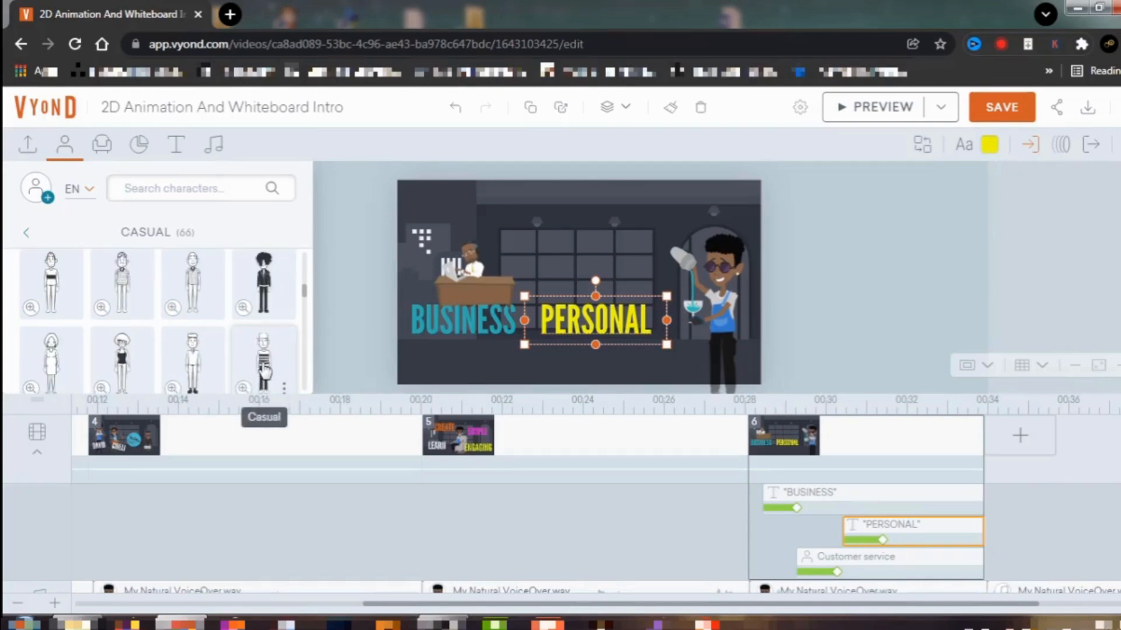
click(122, 353)
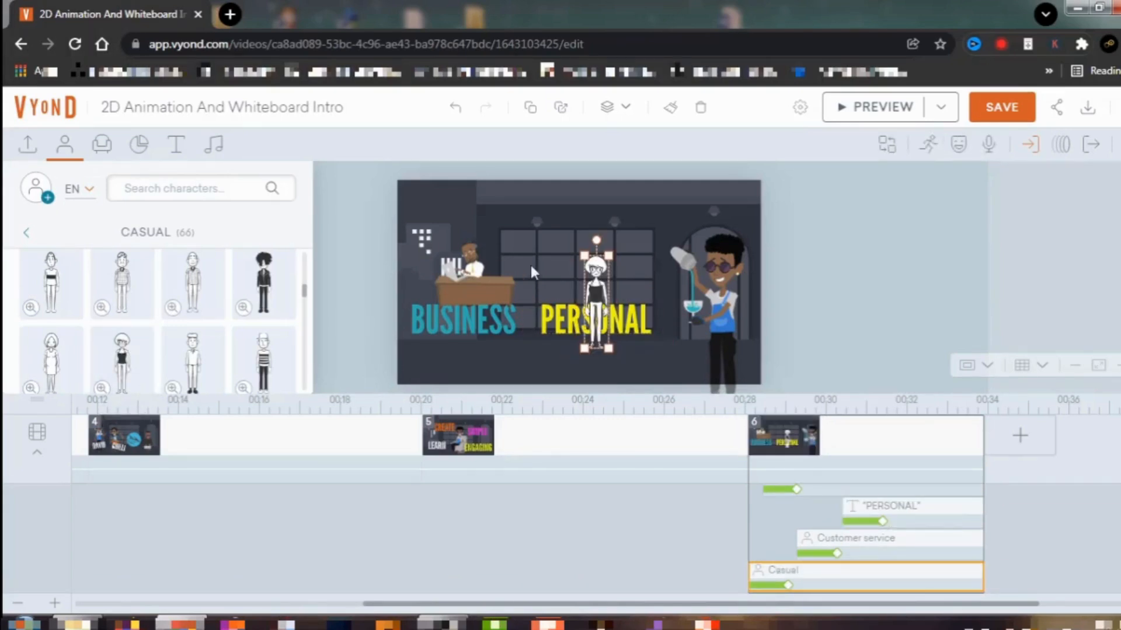
drag(610, 349, 606, 338)
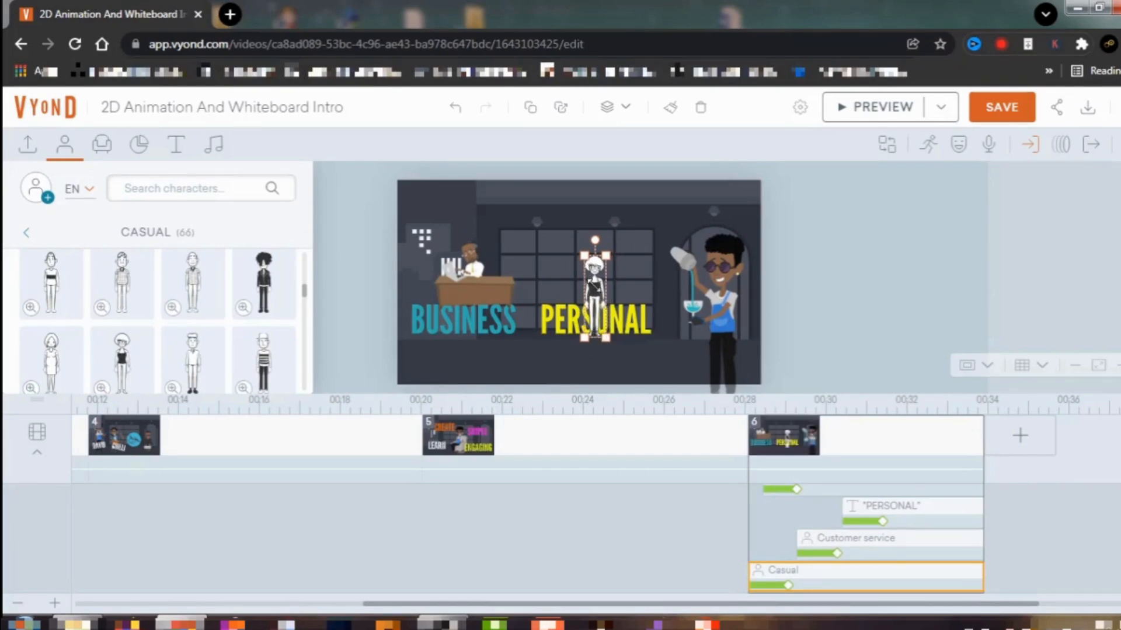
drag(596, 286, 623, 269)
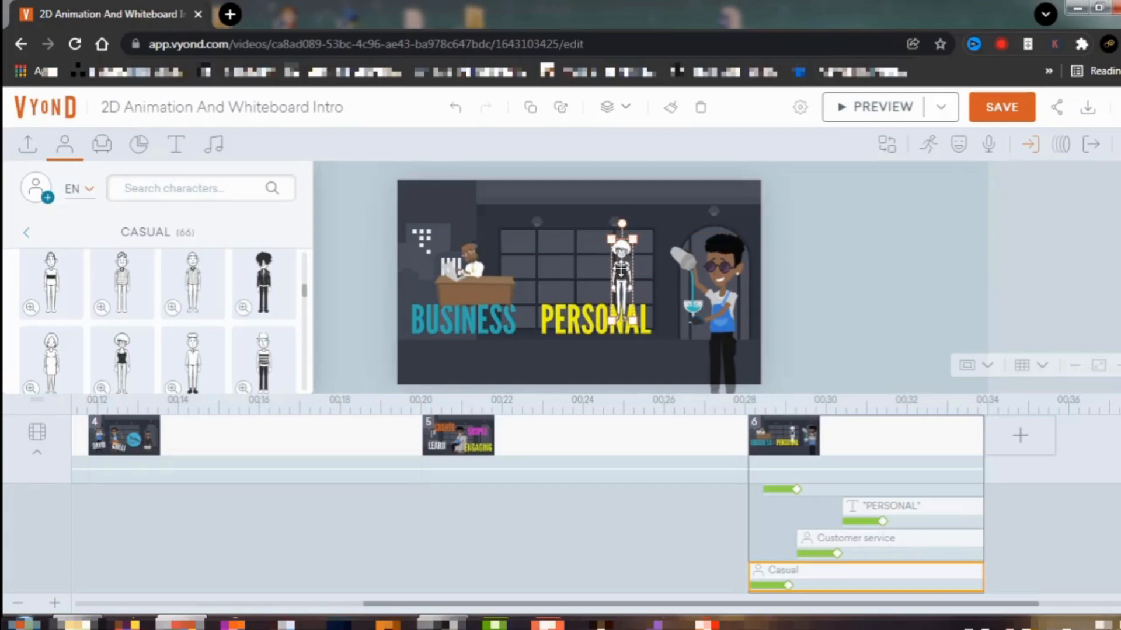
Step: Give the Casual character the crouched guitar-playing action from Art & Music and raise her just above the PERSONAL title
click(926, 146)
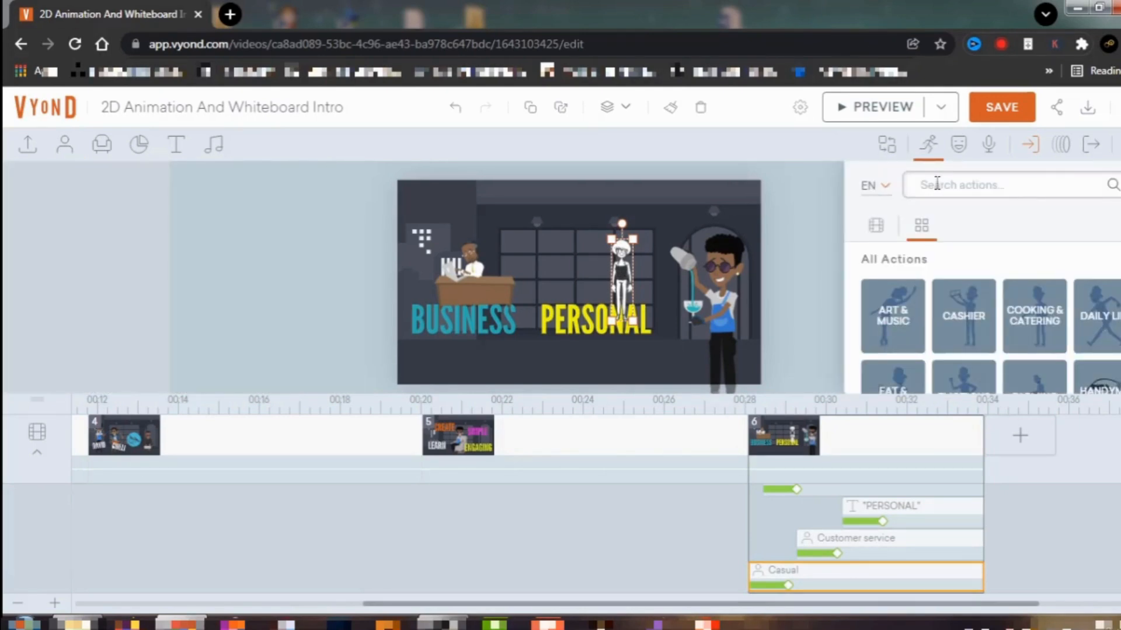
click(897, 296)
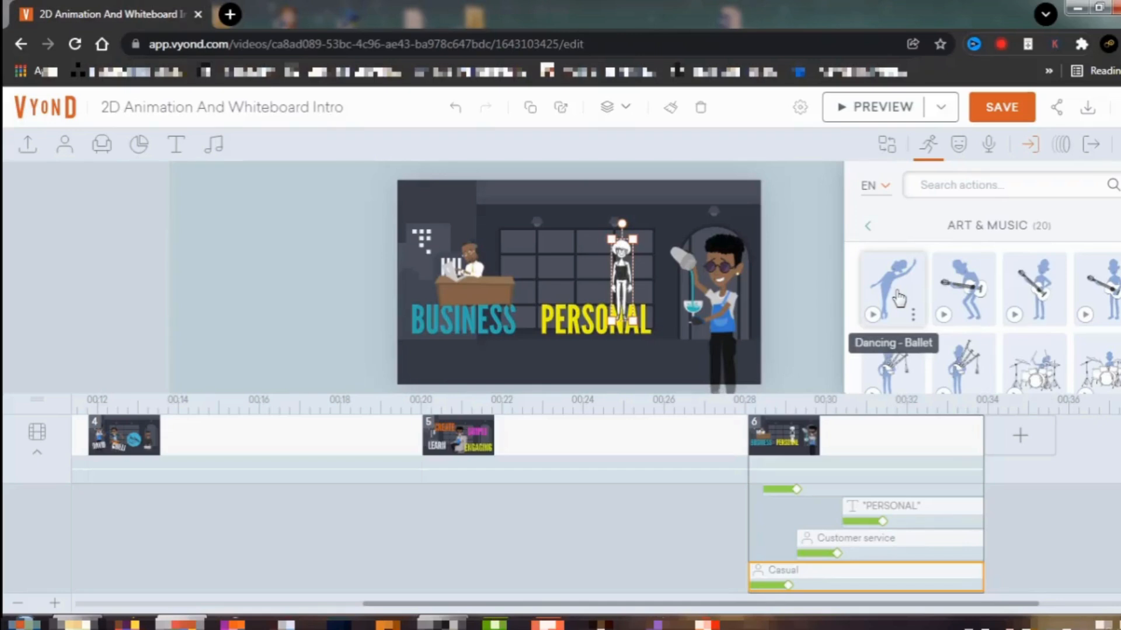
click(944, 316)
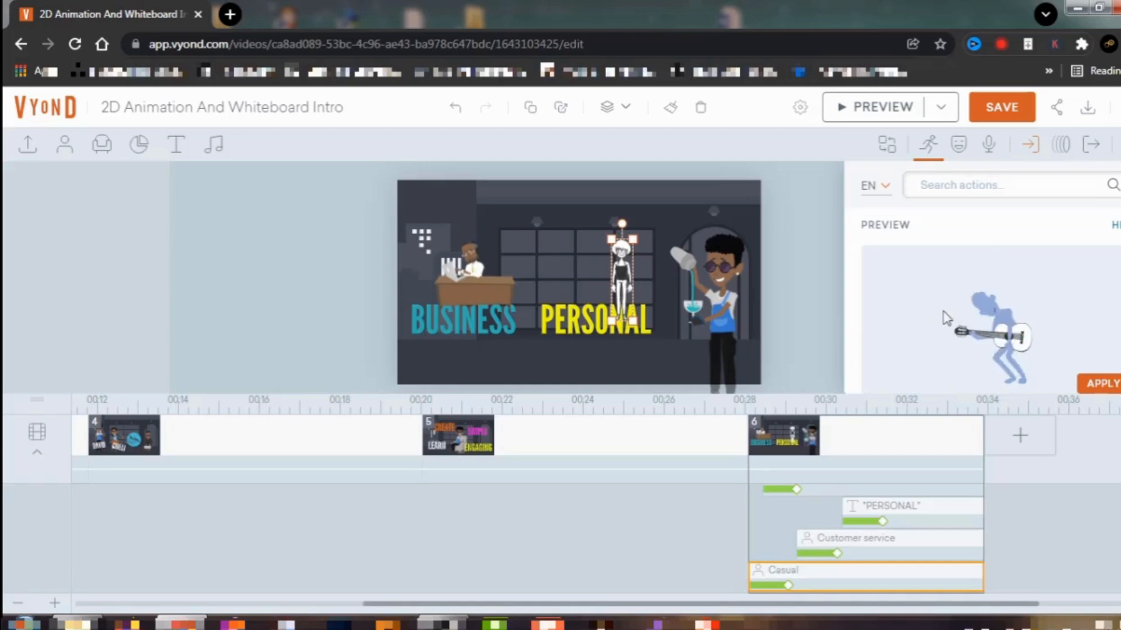
click(1108, 390)
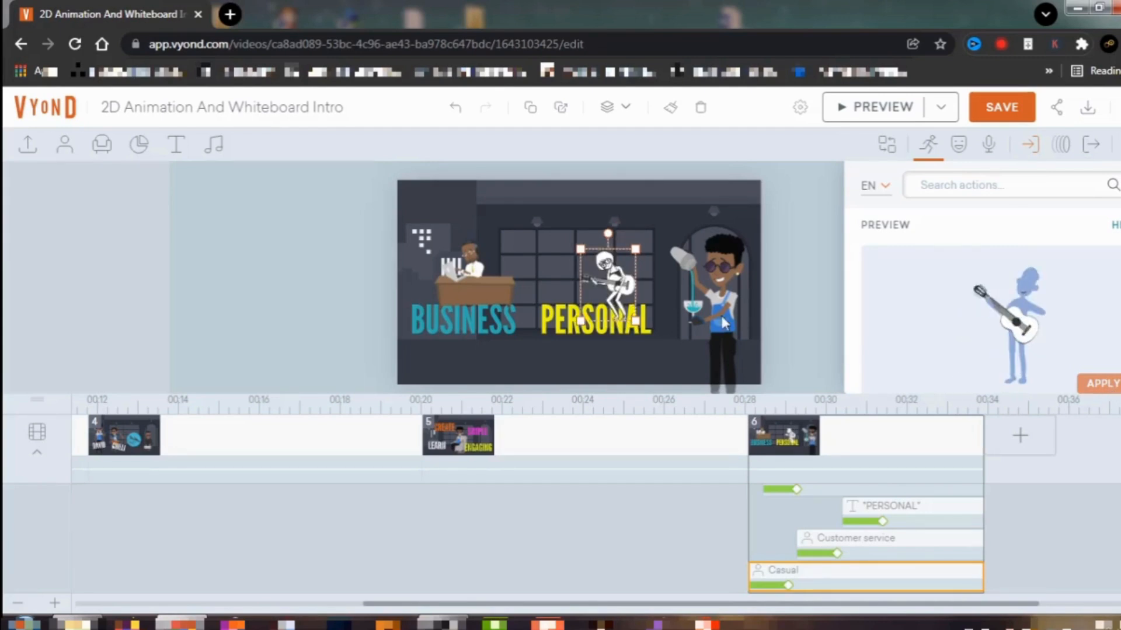
mouse_move(613, 285)
mouse_down()
mouse_move(627, 275)
mouse_move(609, 272)
mouse_up()
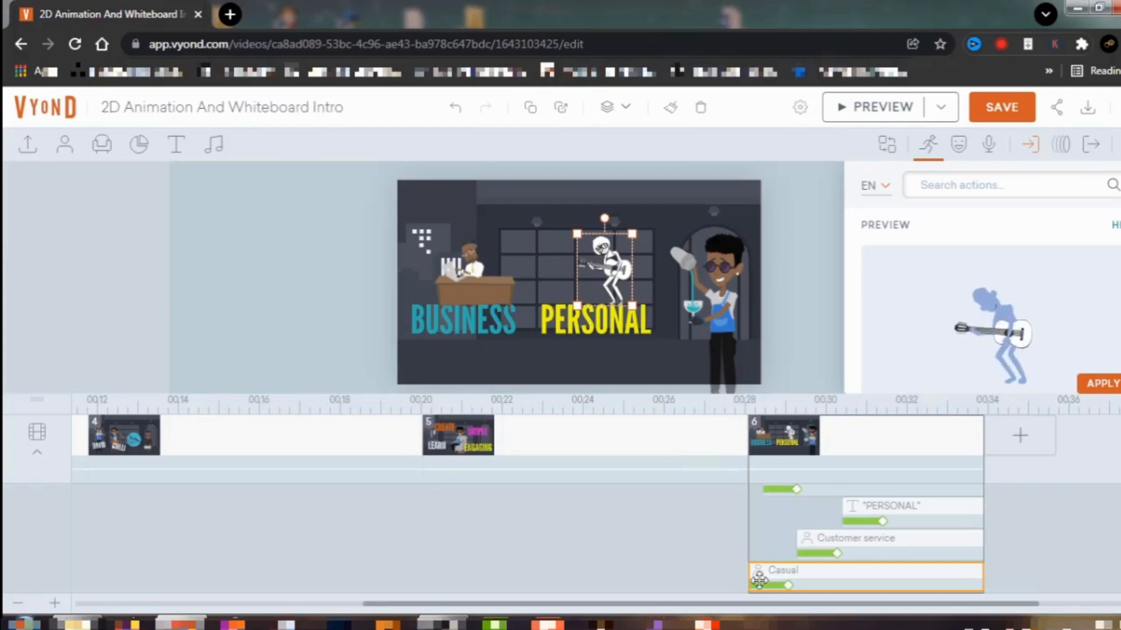
Step: Delay the guitar player's start on the timeline to 31.250 s and shorten the PERSONAL title's enter effect to end there
mouse_move(751, 577)
drag(751, 577, 880, 571)
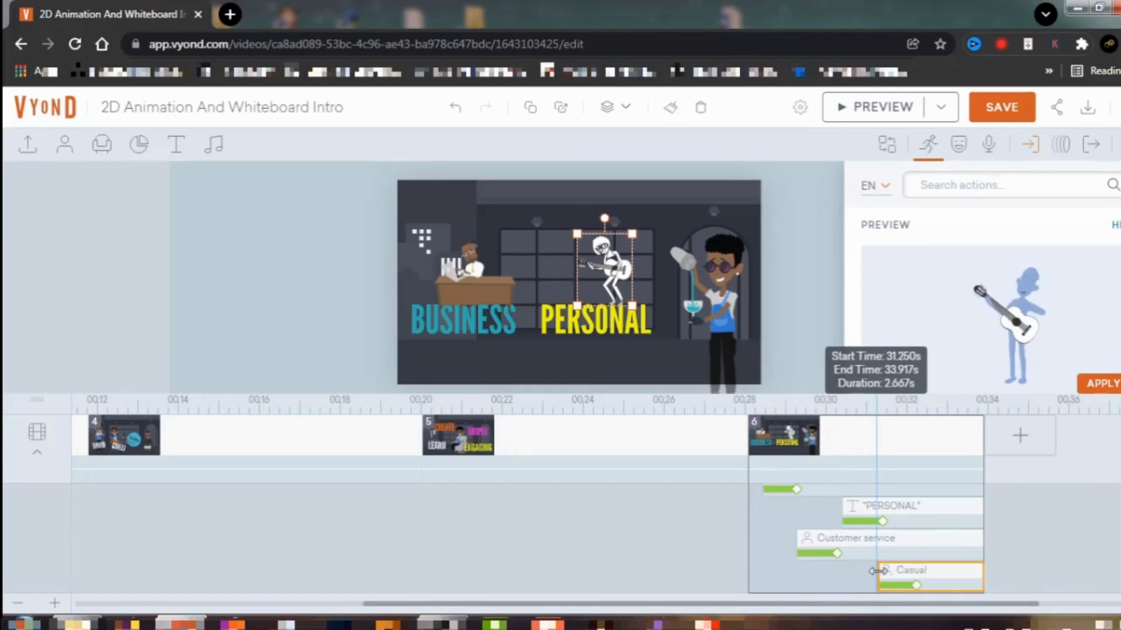
click(875, 521)
drag(874, 522, 874, 523)
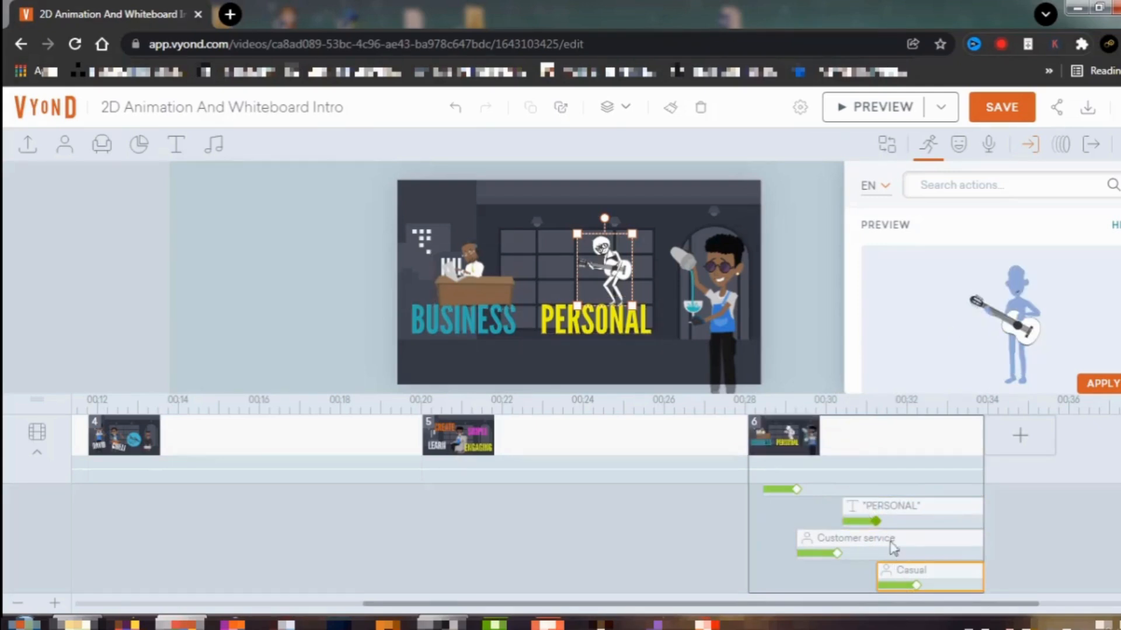
Step: Preview scene 6 to check the timing of its titles and characters, and return to editing
click(834, 550)
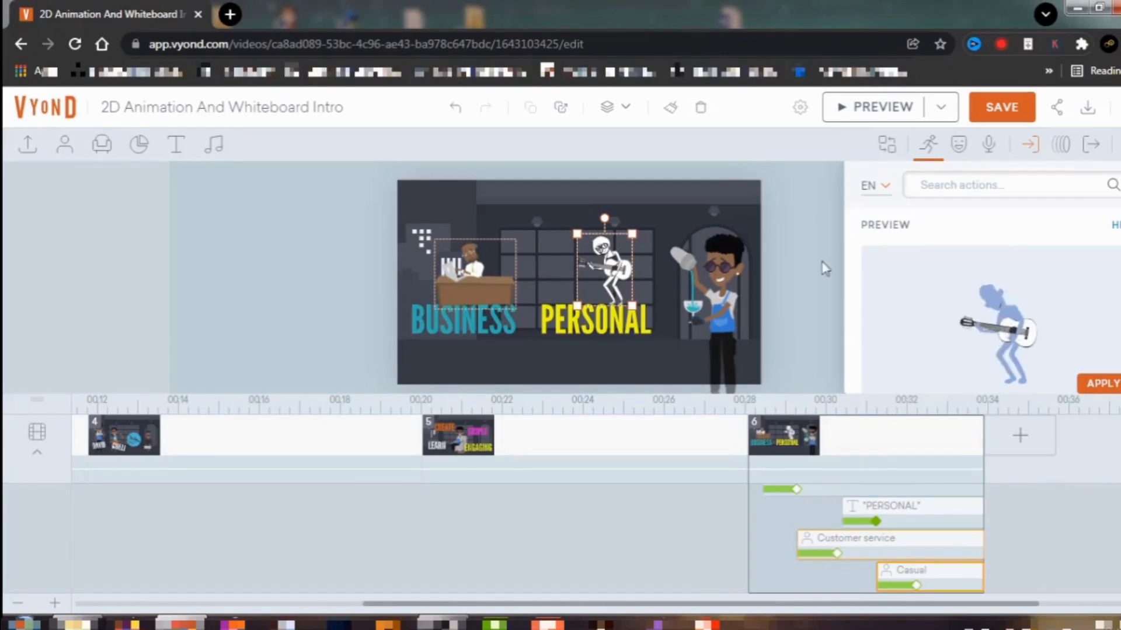
click(875, 107)
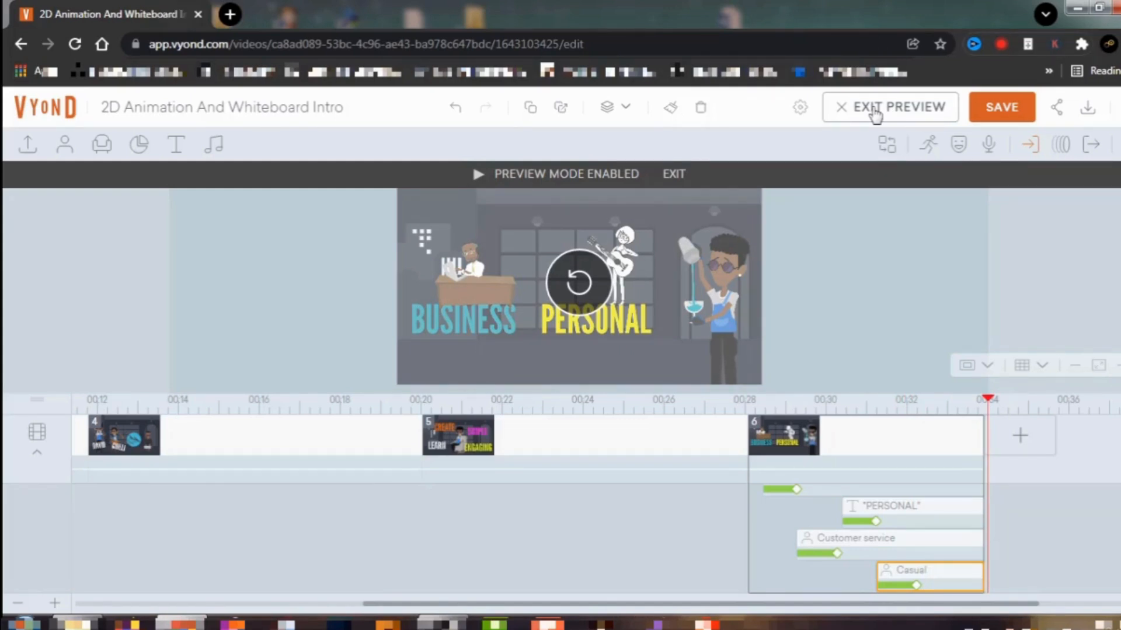
click(876, 114)
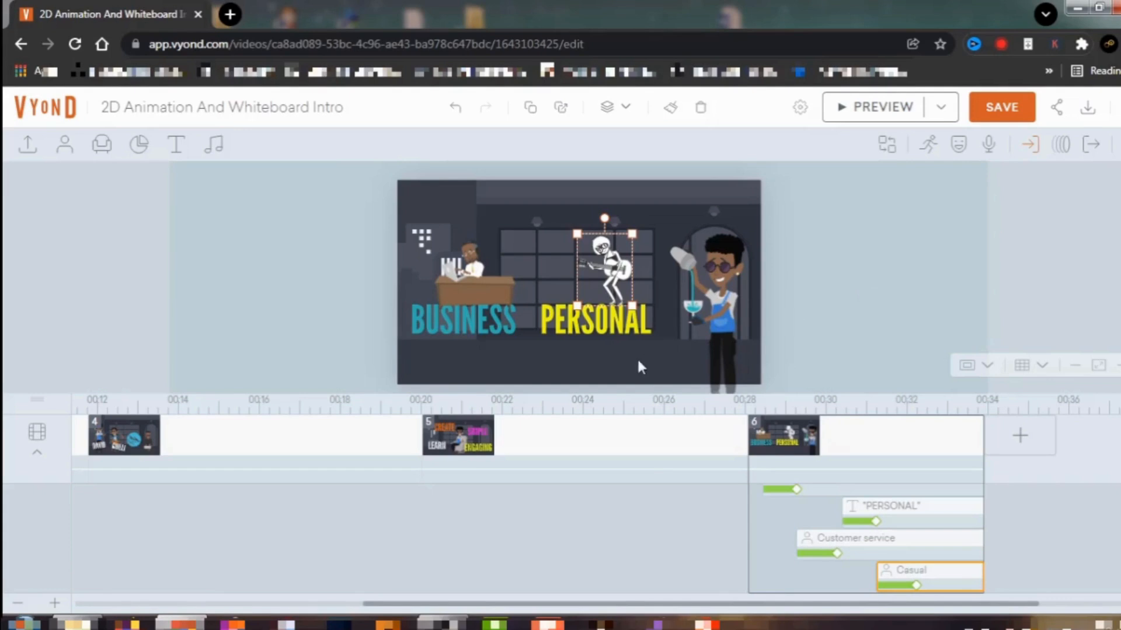
Step: Add a plain title to scene 6 reading "Enrol" in red-orange (RGB 246, 48, 12)
click(176, 152)
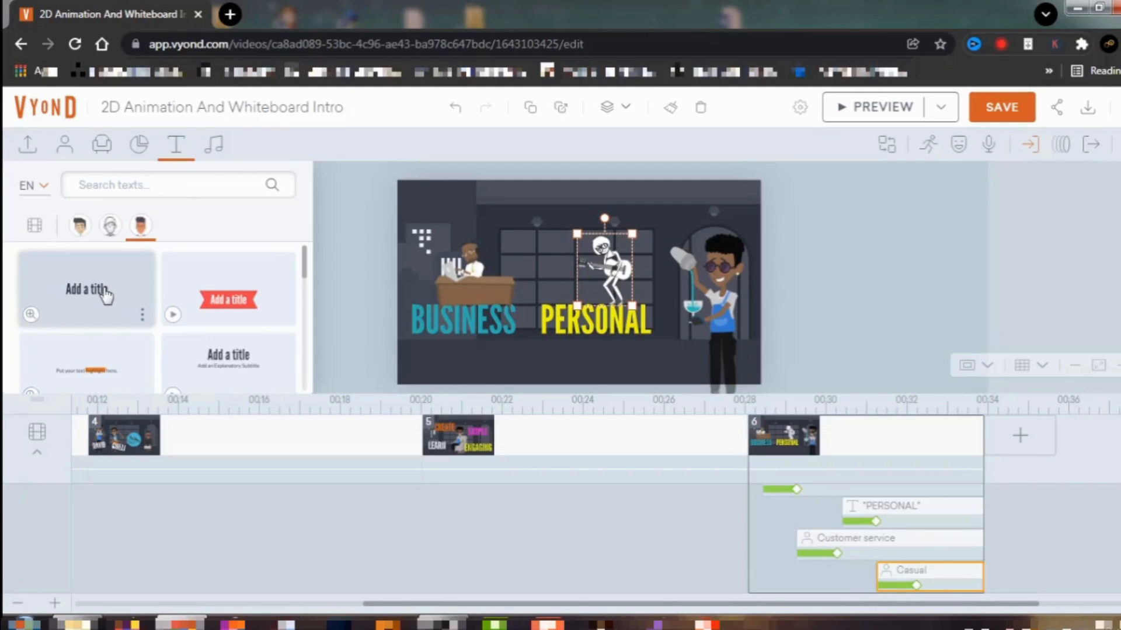
drag(105, 296, 631, 302)
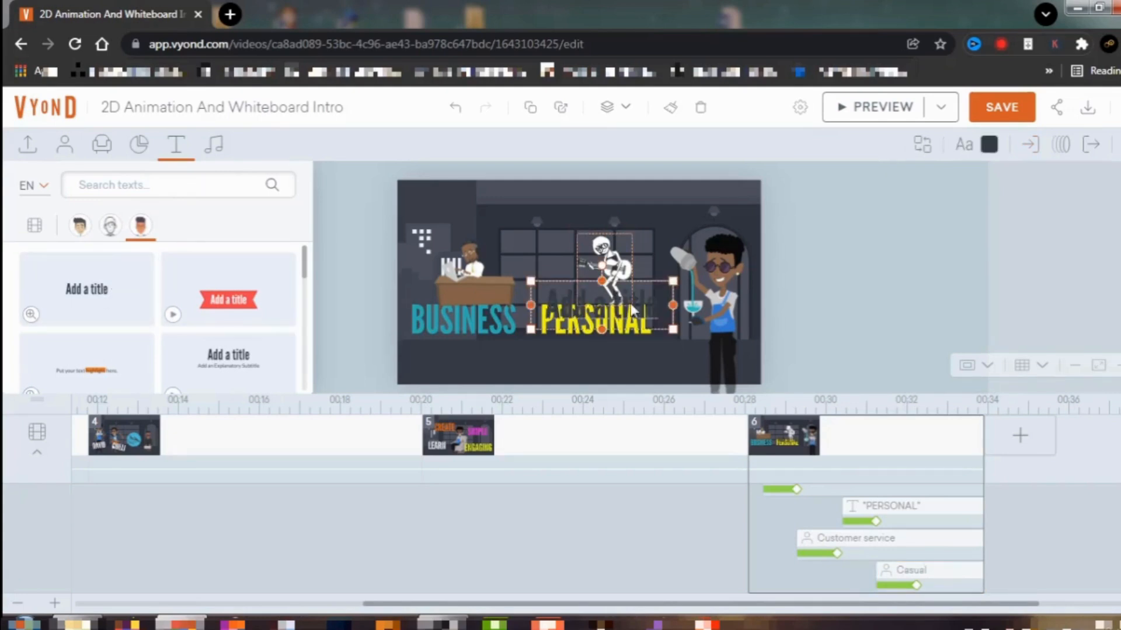
click(989, 146)
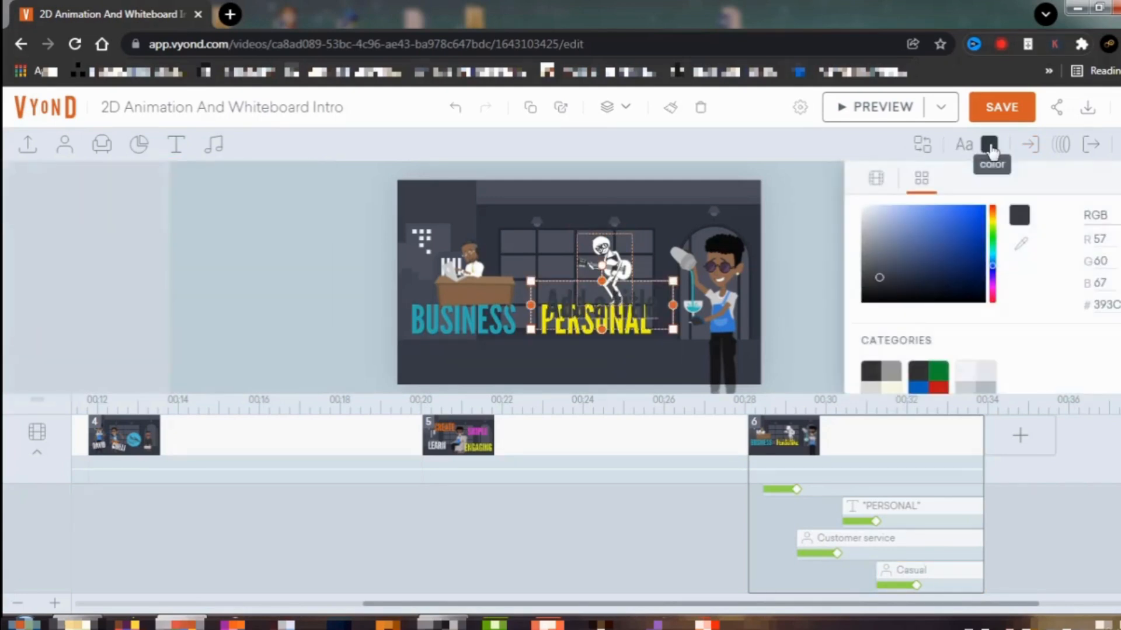
click(992, 211)
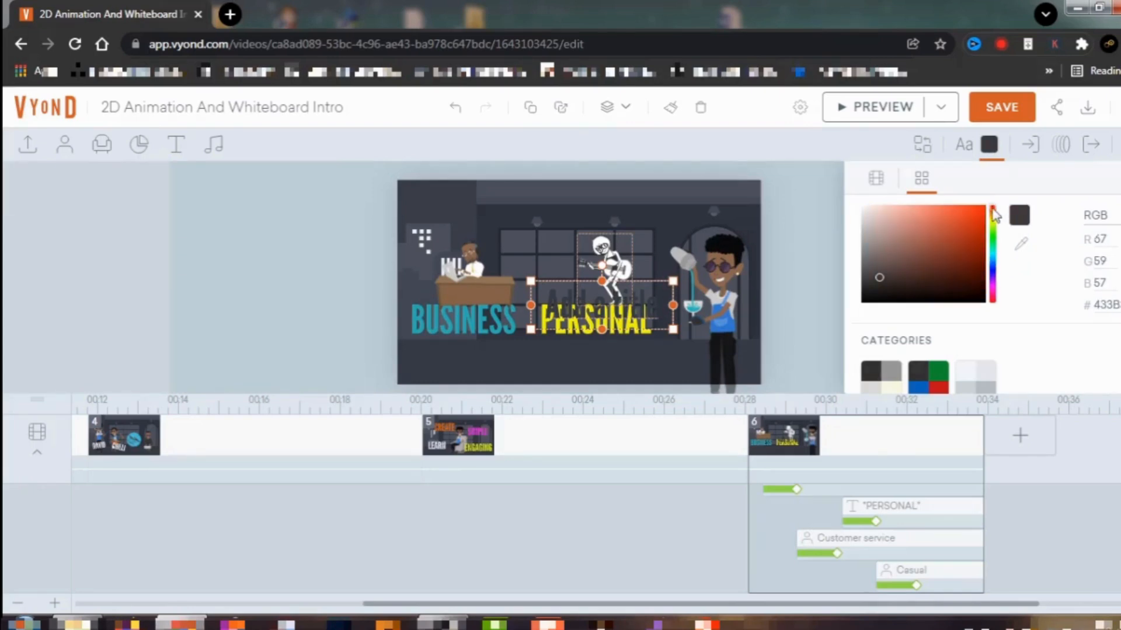
click(982, 210)
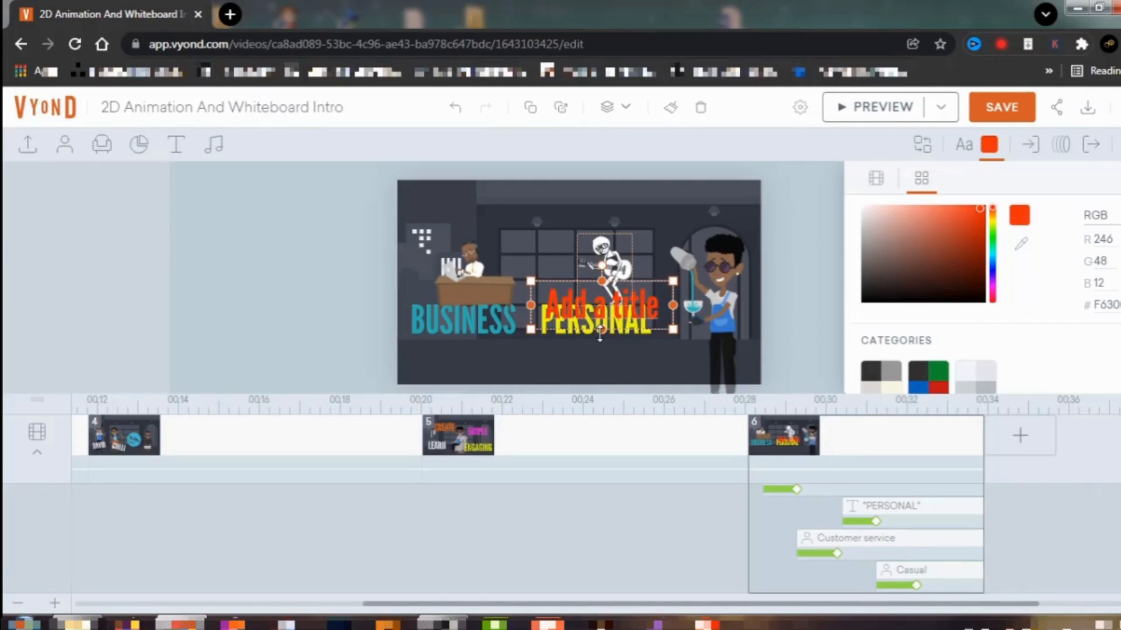
double_click(553, 295)
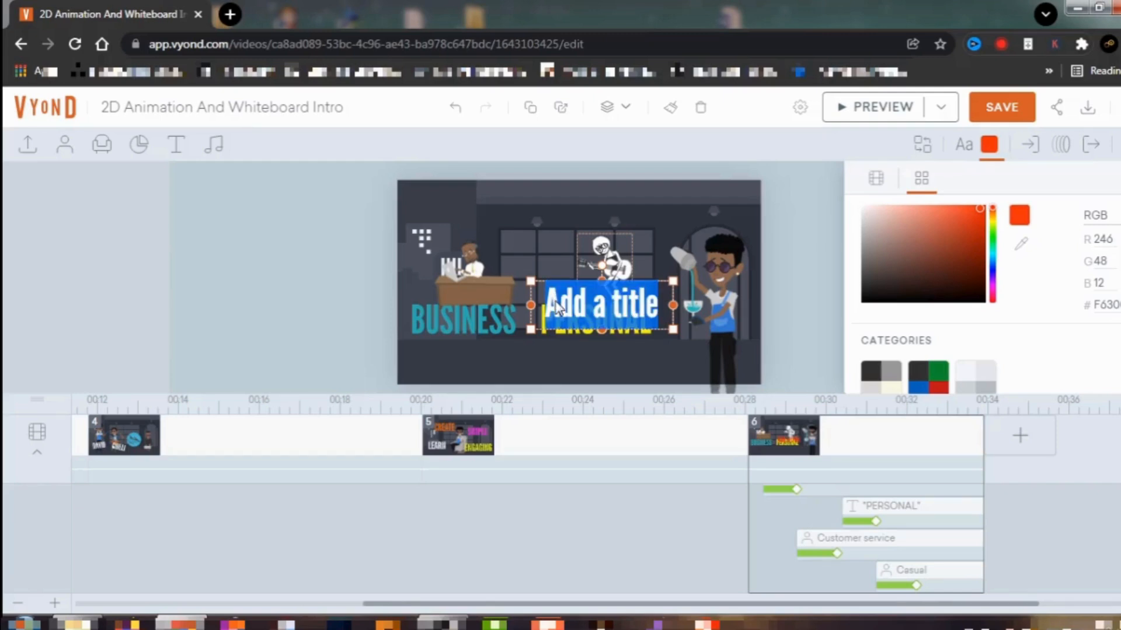
text(Enrol)
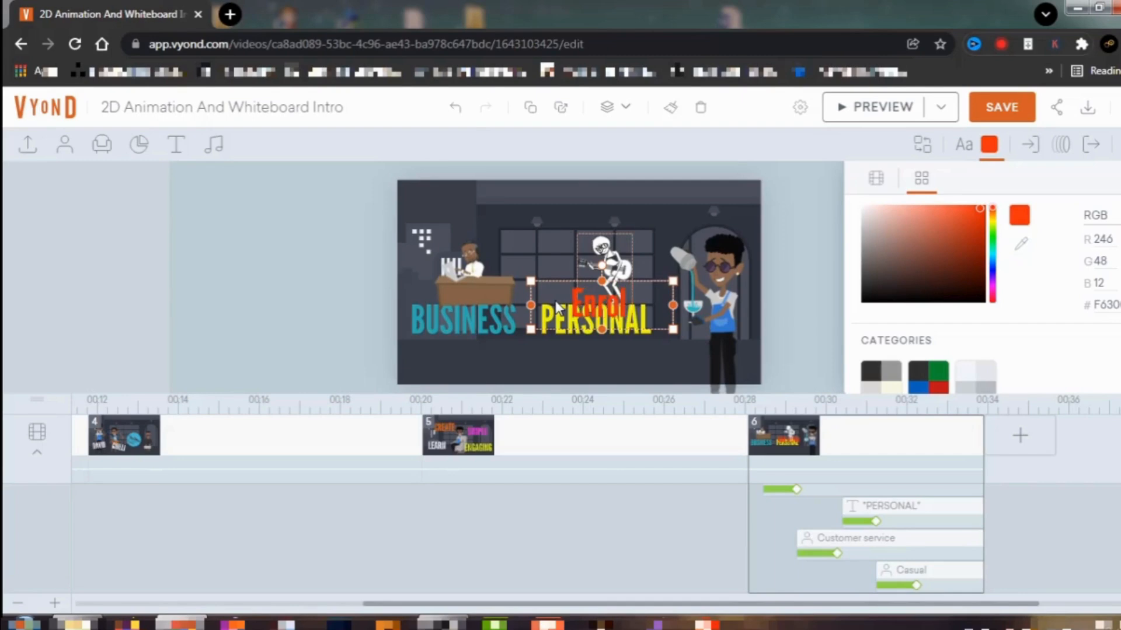
Step: Change the red-orange title's text to read "ENROL NOW!" in capital letters
text( NOW!)
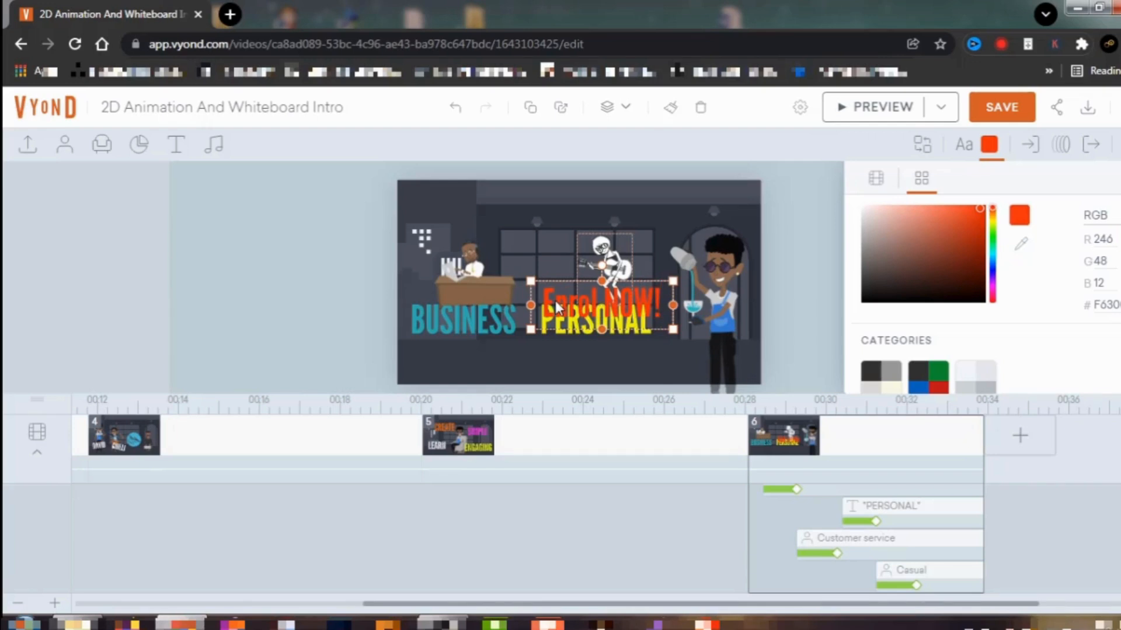
click(599, 310)
key(BackSpace)
key(BackSpace)
key(BackSpace)
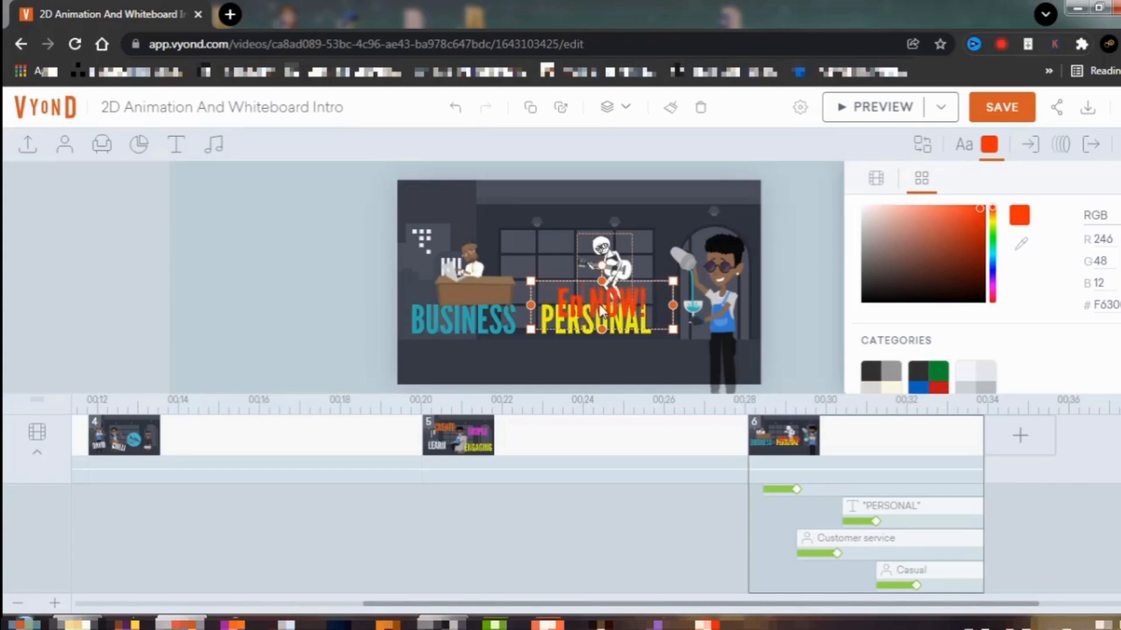
text(ROL)
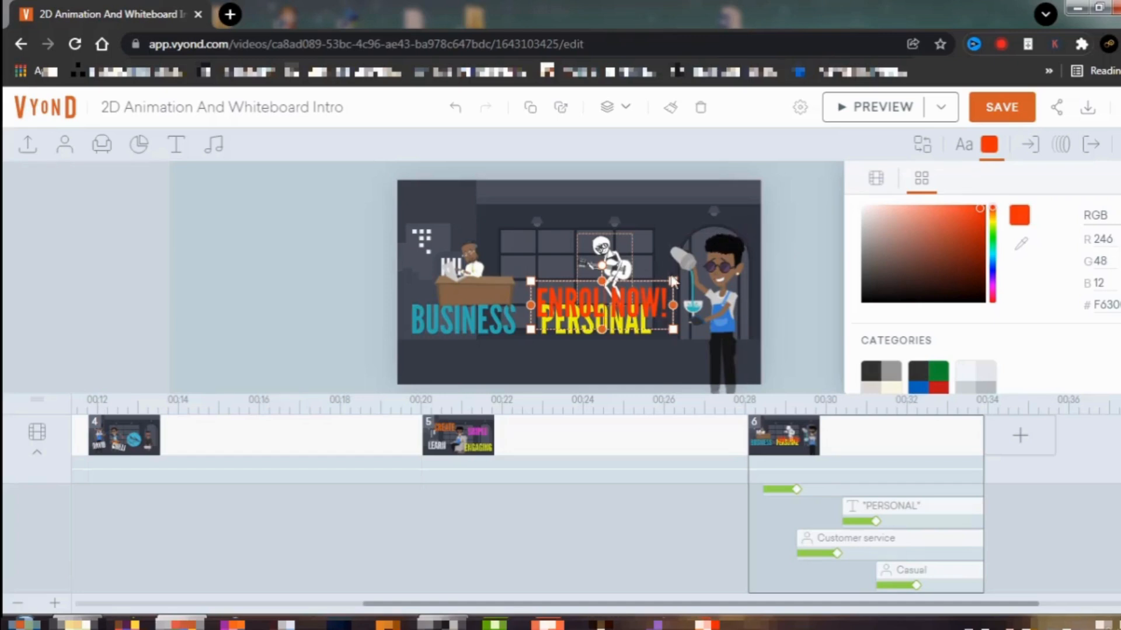
click(652, 275)
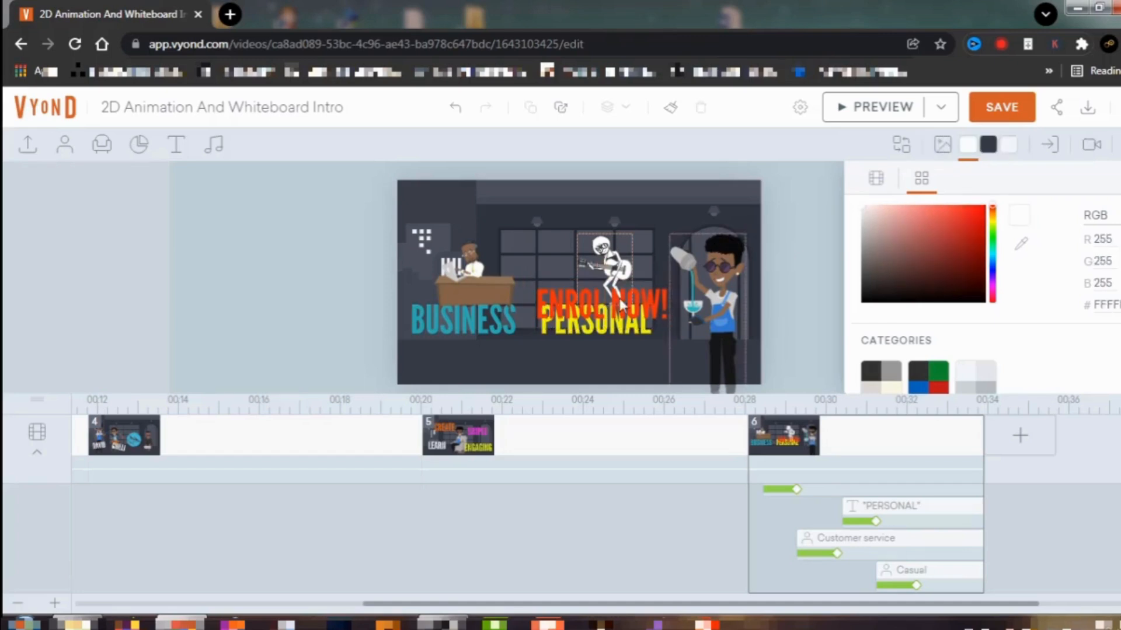
Step: Place the "ENROL NOW!" title centred below the BUSINESS and PERSONAL titles and recolour it pure red (RGB 251, 2, 2)
click(558, 300)
drag(557, 301, 506, 359)
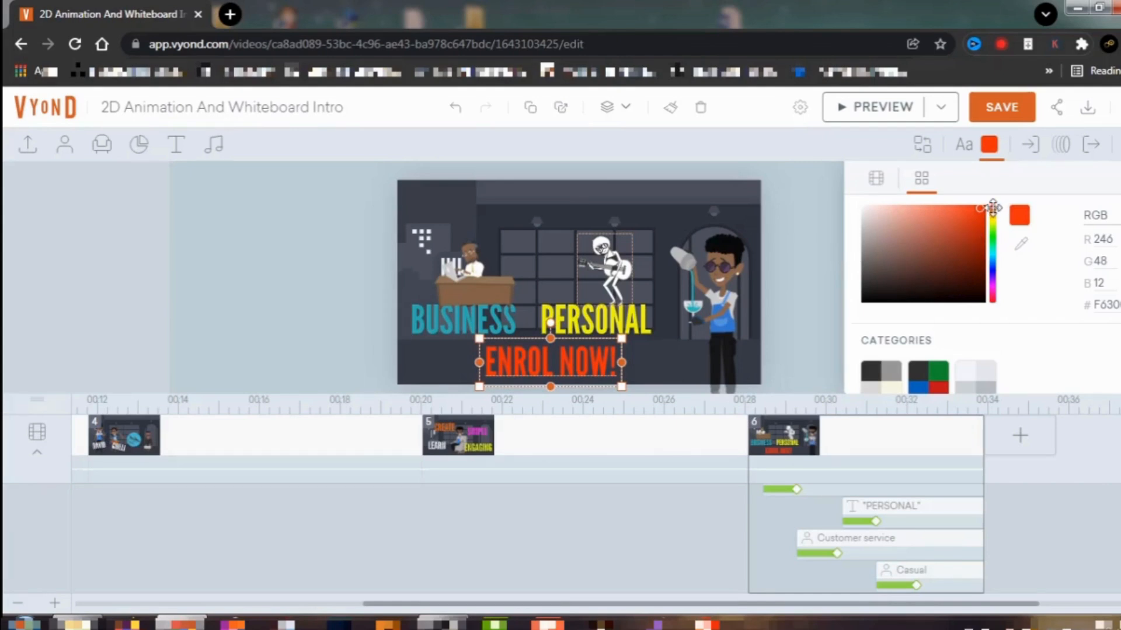
drag(992, 208, 985, 207)
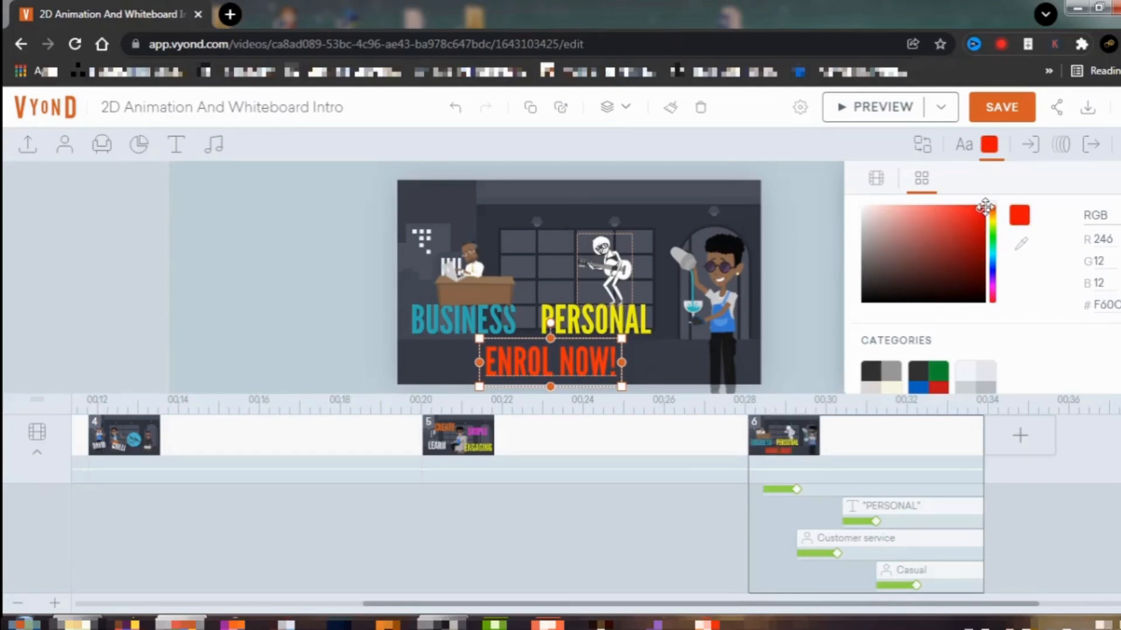
click(985, 207)
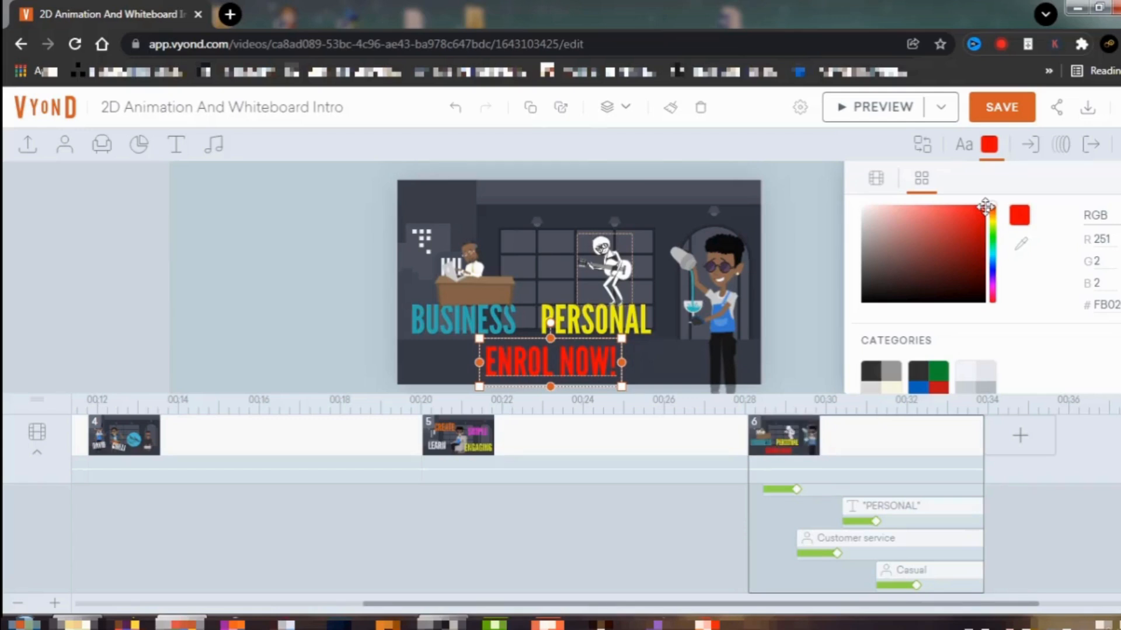
Step: Give the "ENROL NOW!" title the Pop - Dots enter effect and delay its start on the timeline to 32.375 s
click(1035, 147)
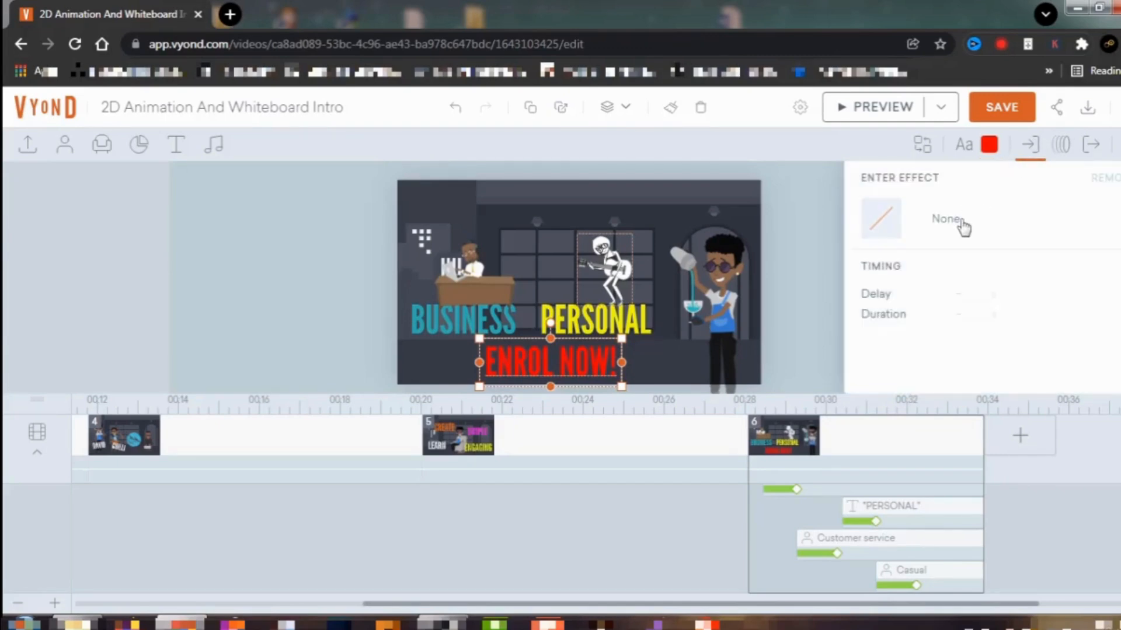
click(962, 224)
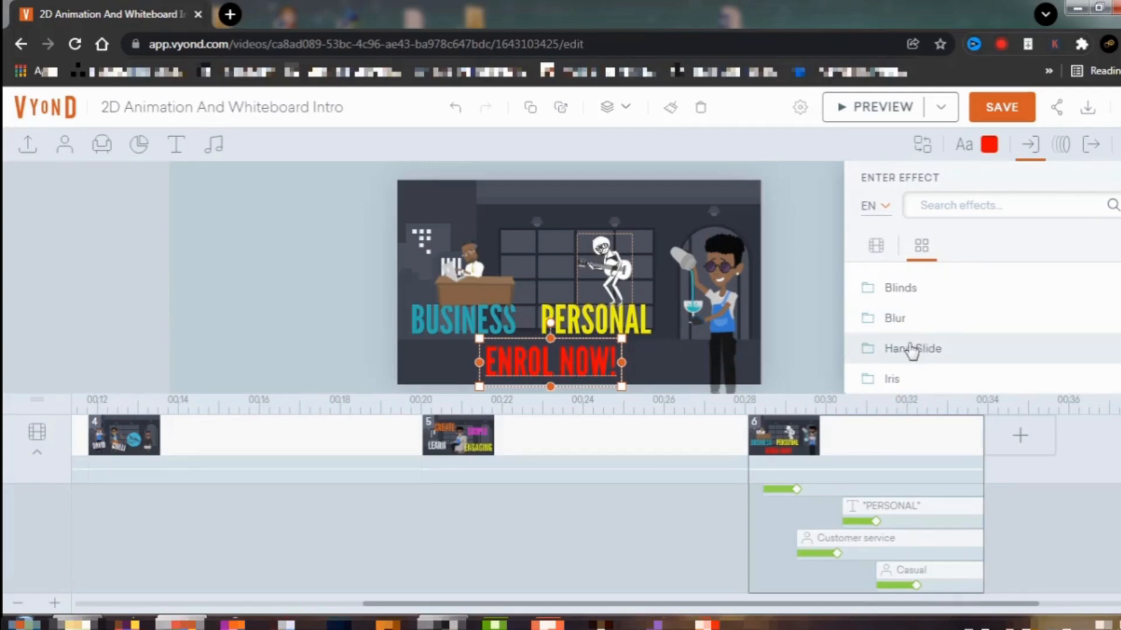
scroll(912, 361, down, 2)
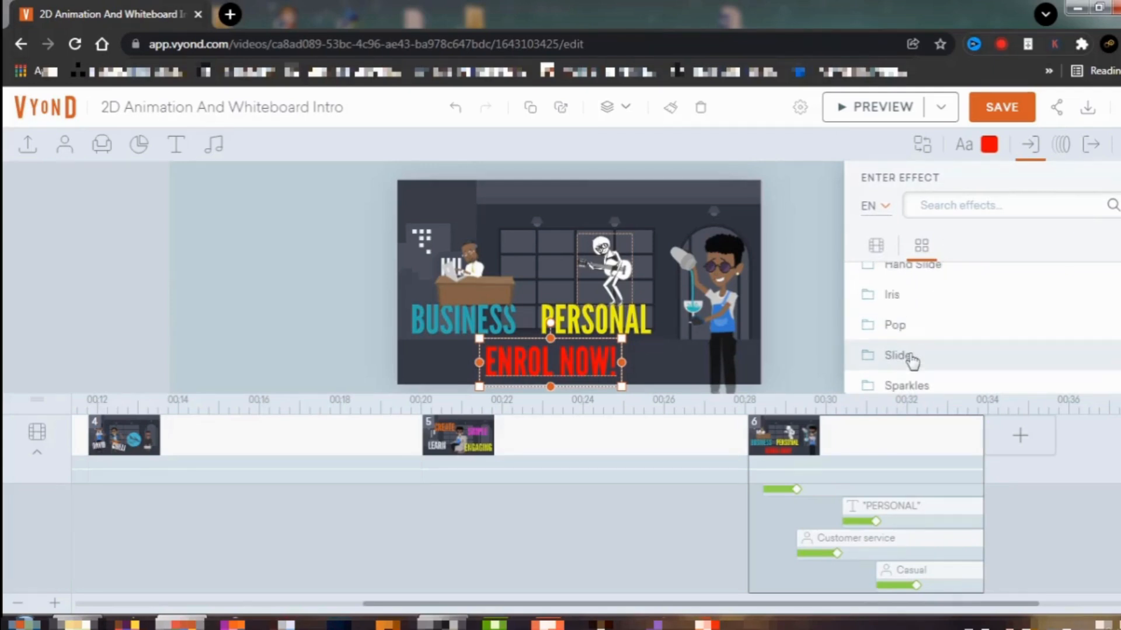
click(895, 325)
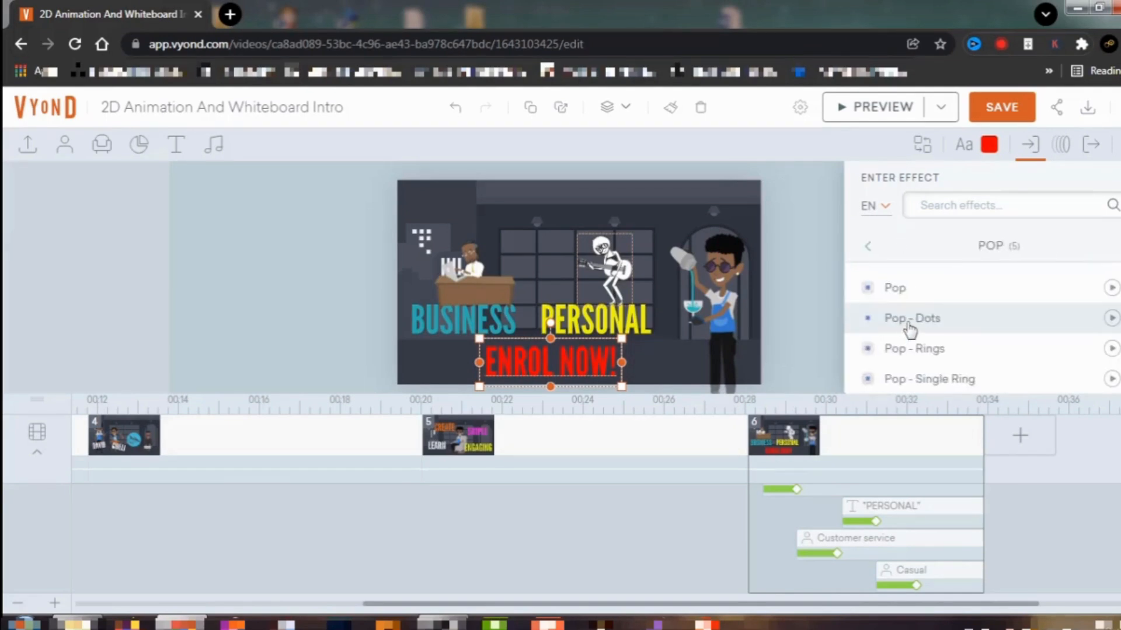
click(910, 319)
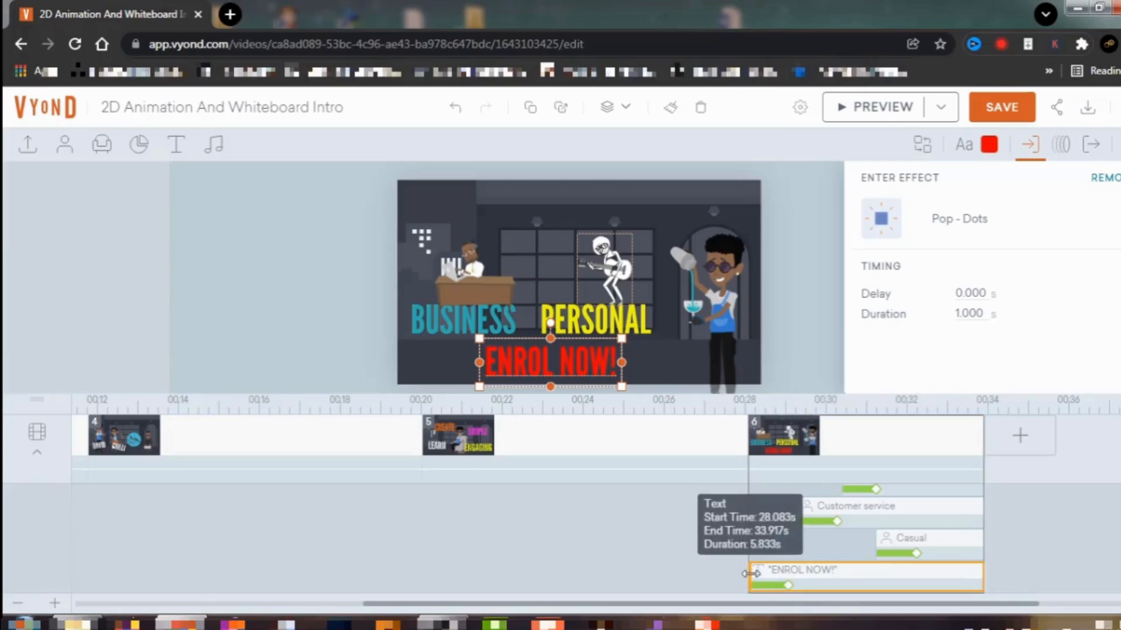
drag(751, 573, 923, 571)
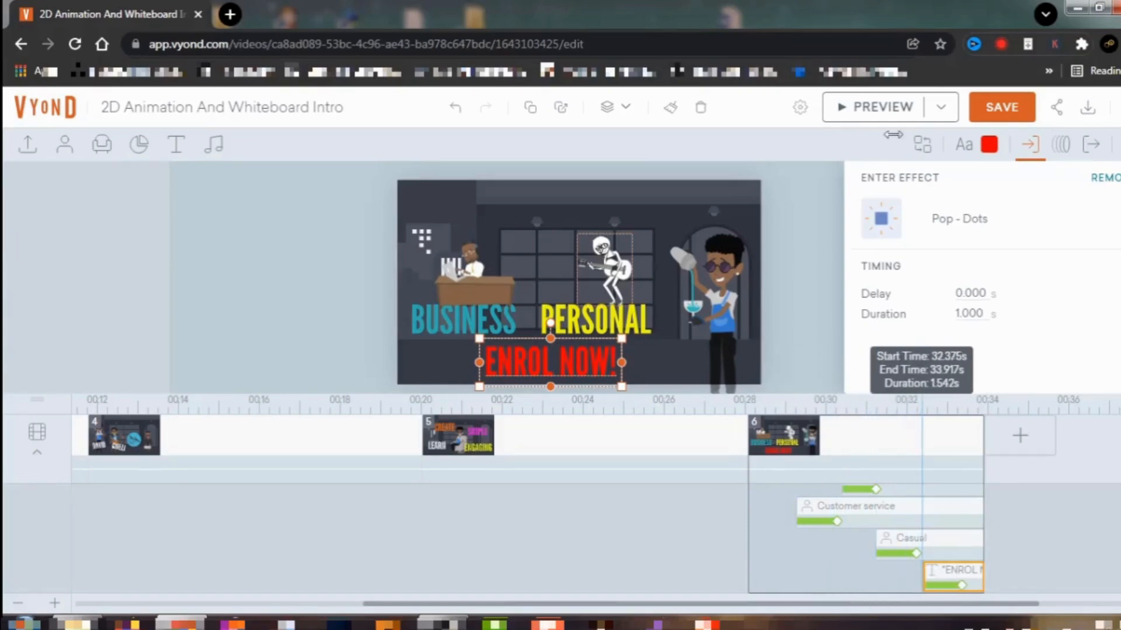
Step: Preview scene 6 to check the entrance of the "ENROL NOW!" title, and return to editing
click(878, 108)
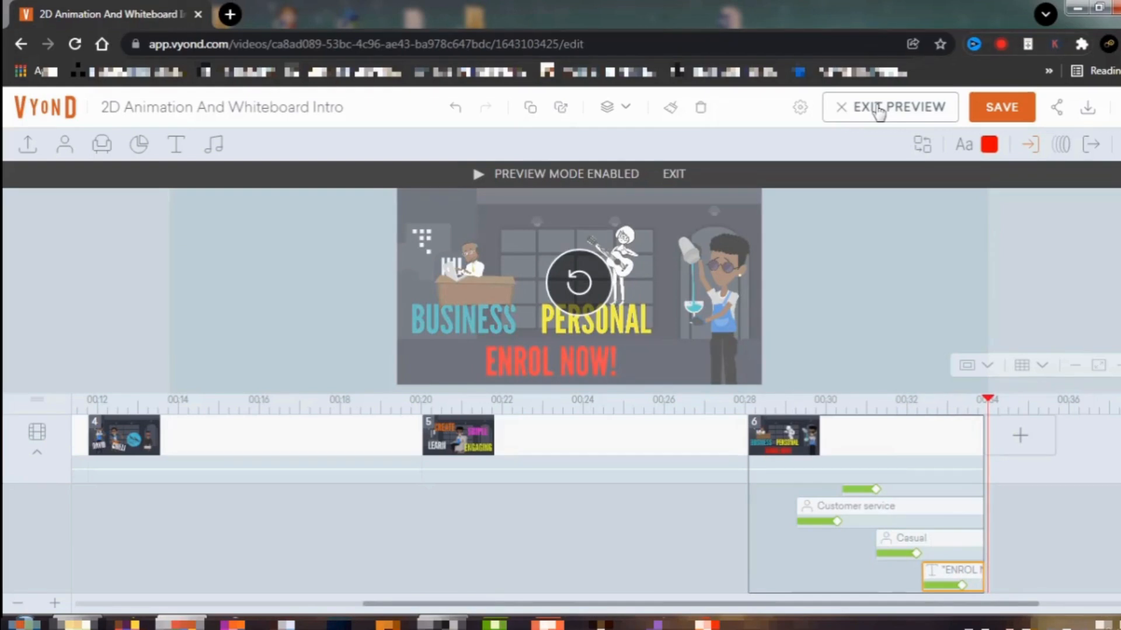
click(878, 111)
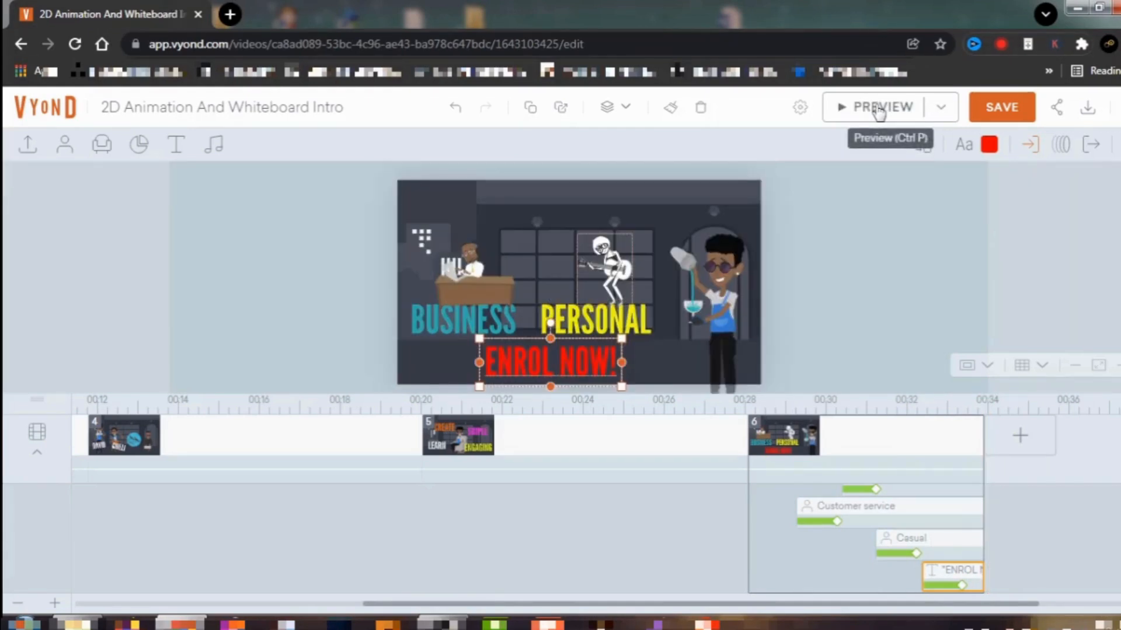